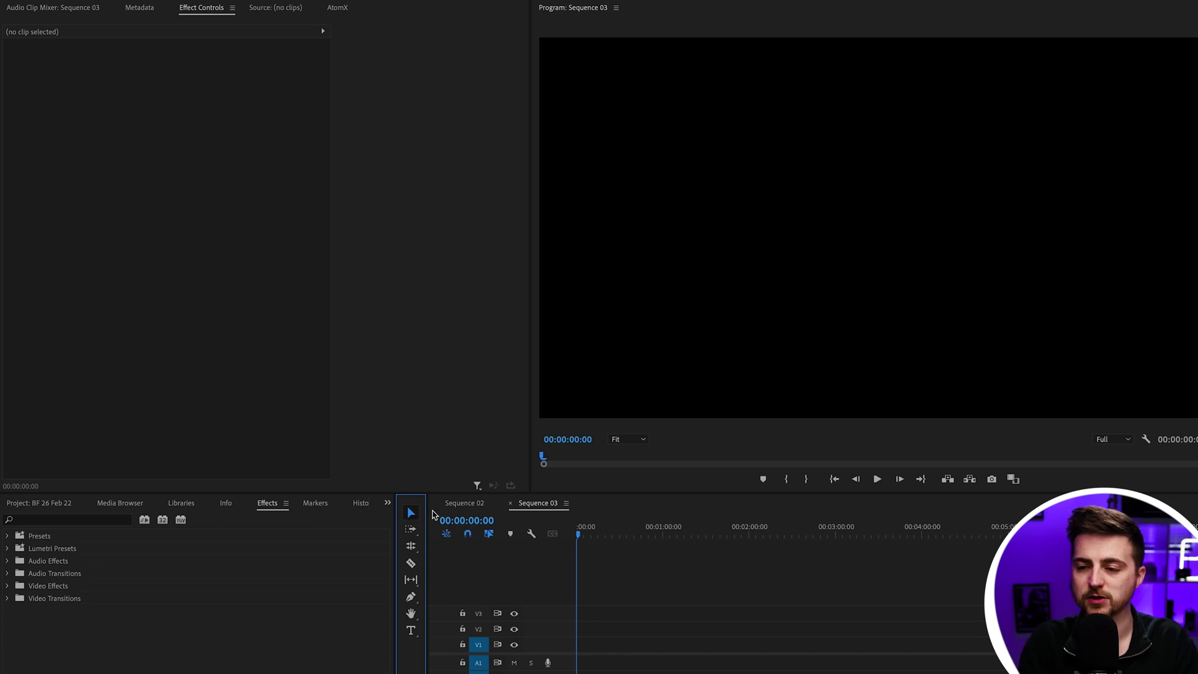
Type a BROOKER text title into the Program monitor and select the whole word.
{"action": "left_click", "coordinate": [412, 632]}
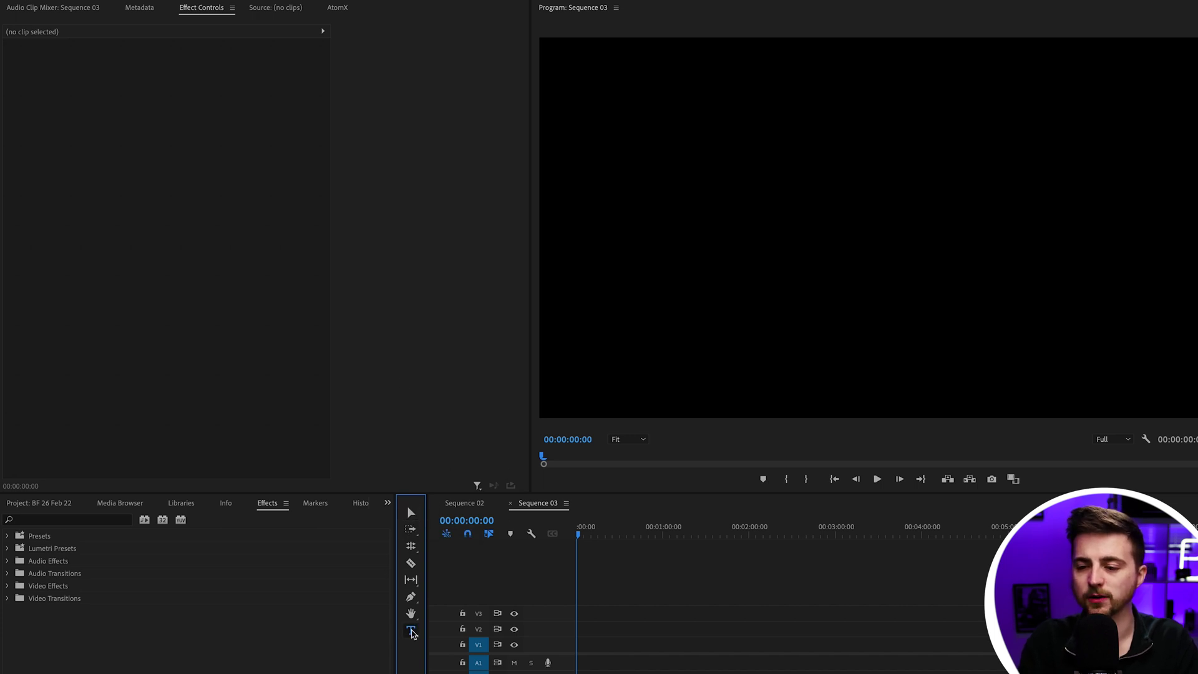
{"action": "left_click", "coordinate": [775, 240]}
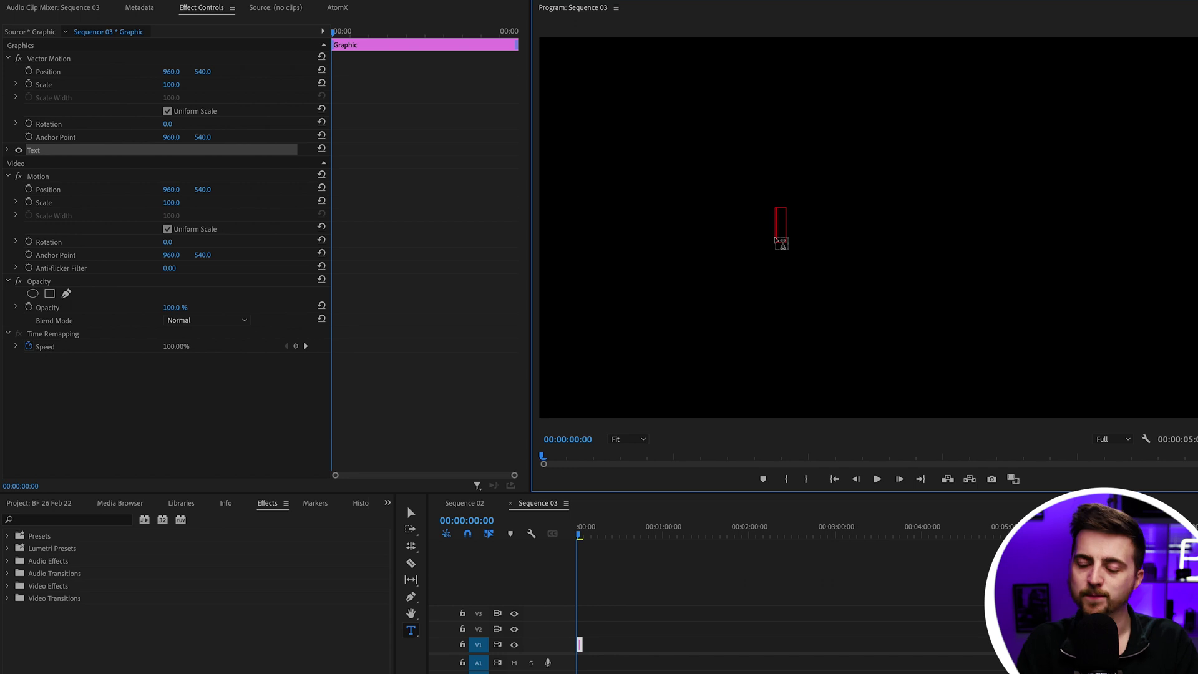
{"action": "type", "text": "BROOKER"}
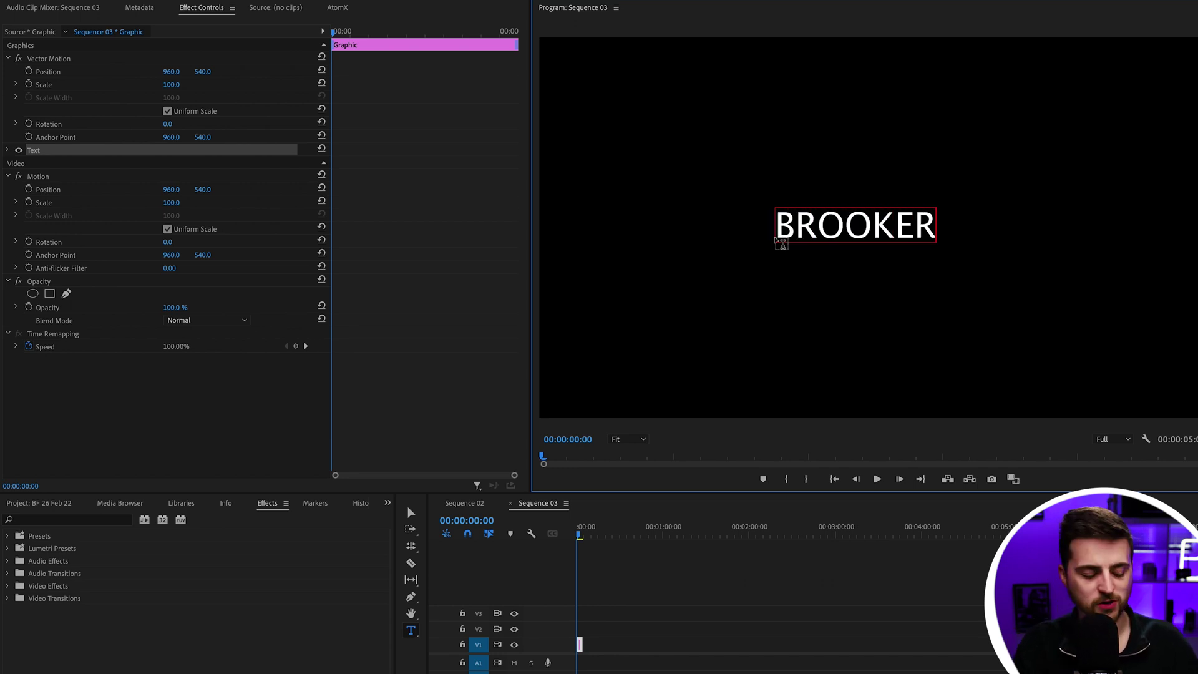
{"action": "key", "text": "ctrl+a"}
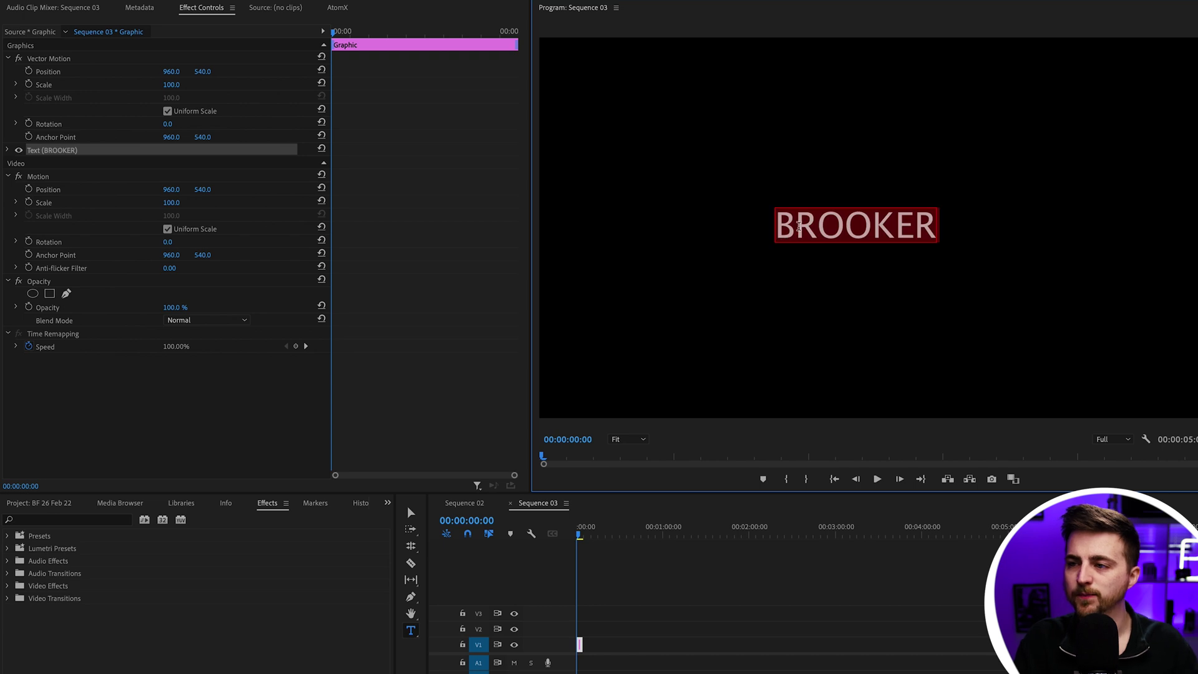
{"action": "left_click", "coordinate": [795, 226]}
{"action": "left_click_drag", "start_coordinate": [776, 226], "coordinate": [941, 229]}
{"action": "left_click", "coordinate": [906, 229]}
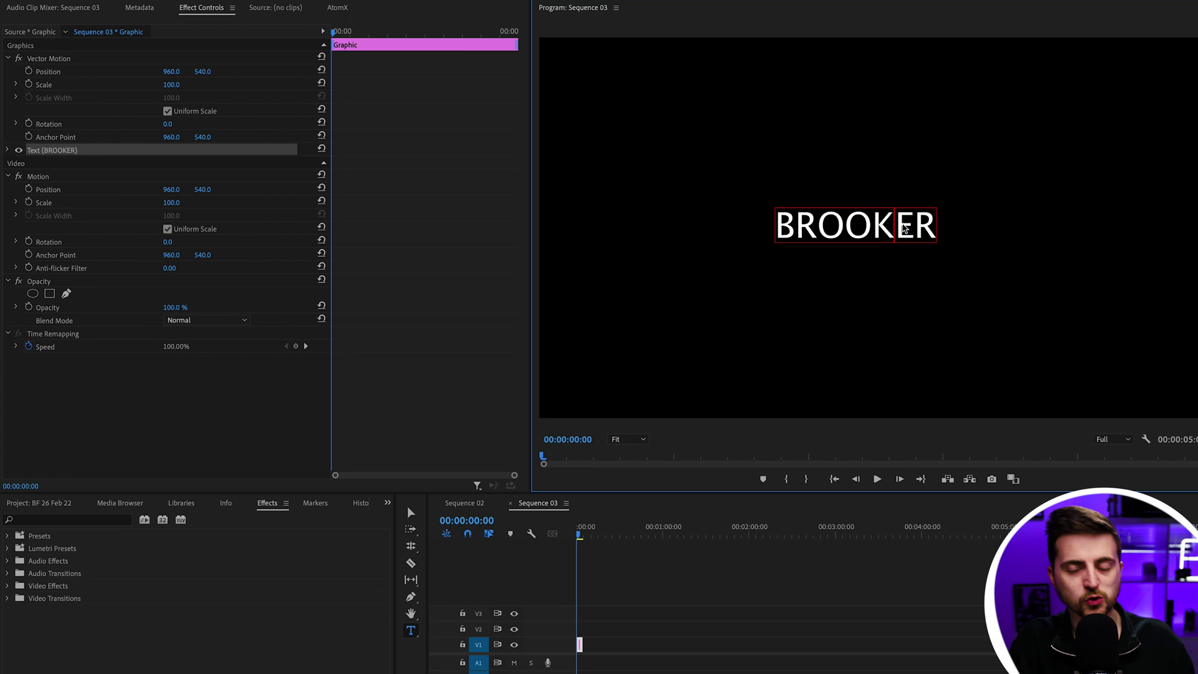
{"action": "key", "text": "ctrl+a"}
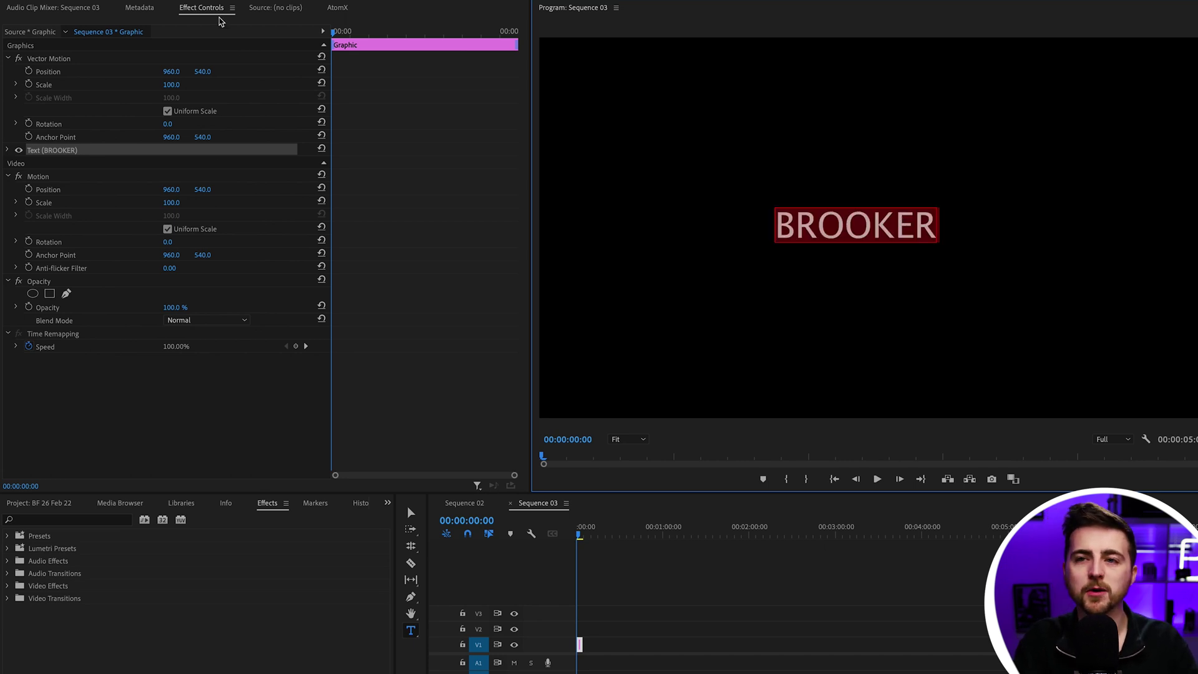
Style the title as centre-aligned Montserrat Bold at size 137.
{"action": "left_click", "coordinate": [8, 151]}
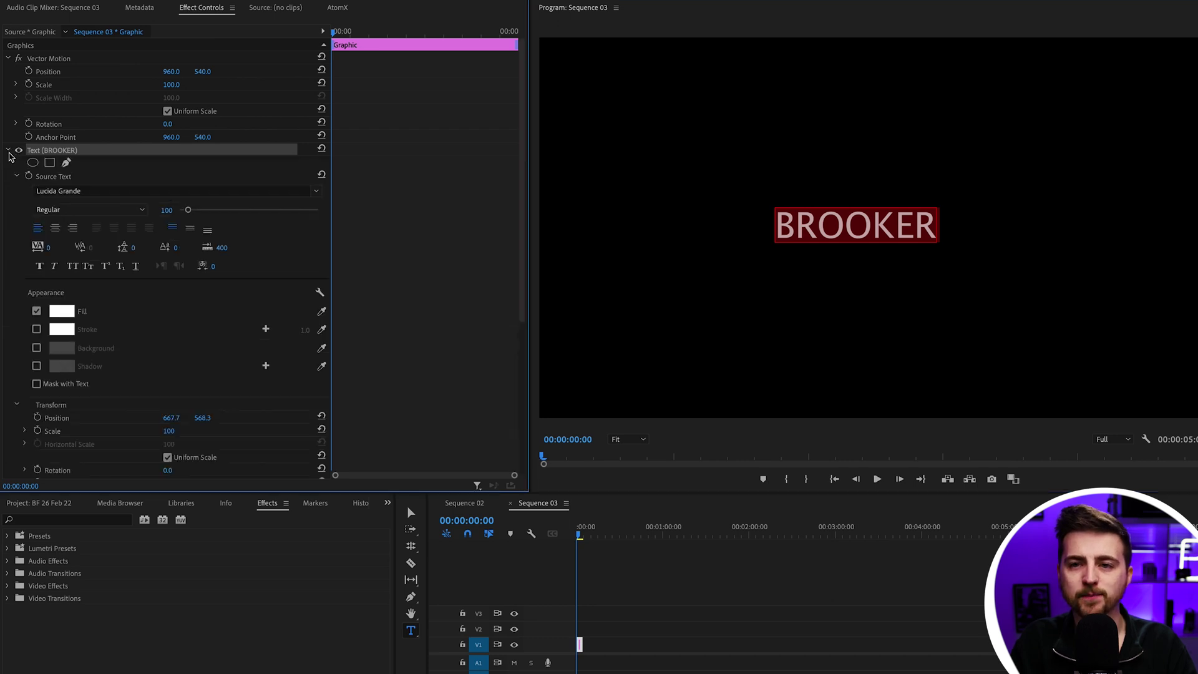
{"action": "left_click", "coordinate": [80, 191]}
{"action": "type", "text": "mon"}
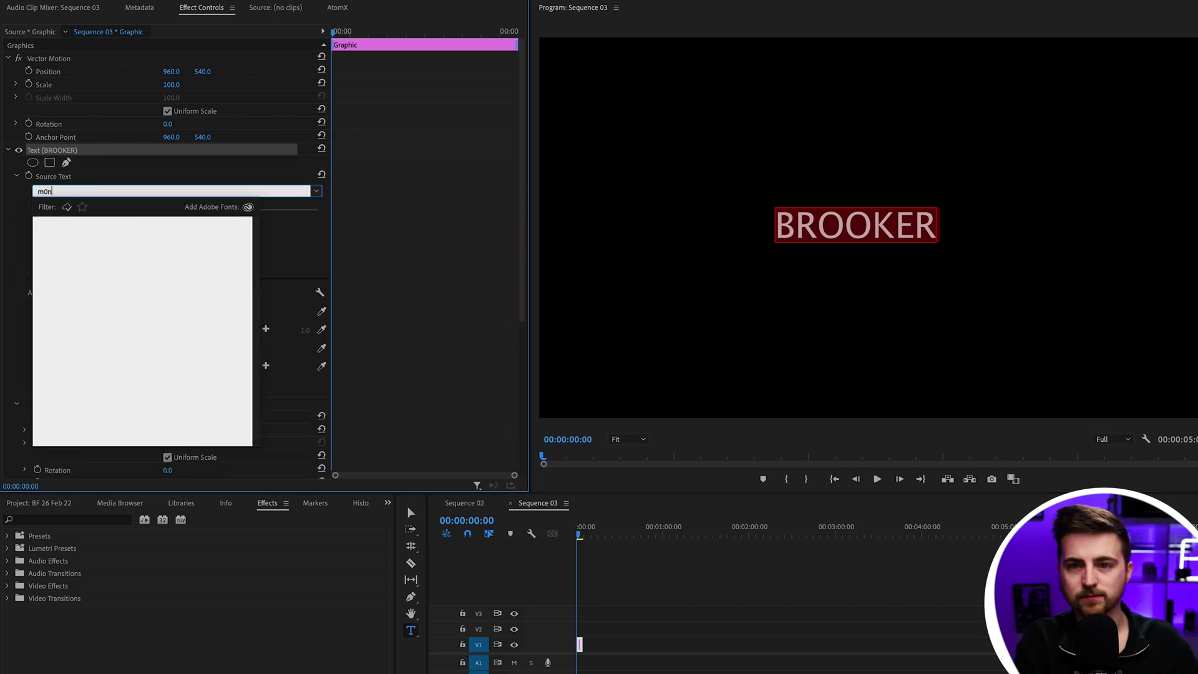
{"action": "type", "text": "t"}
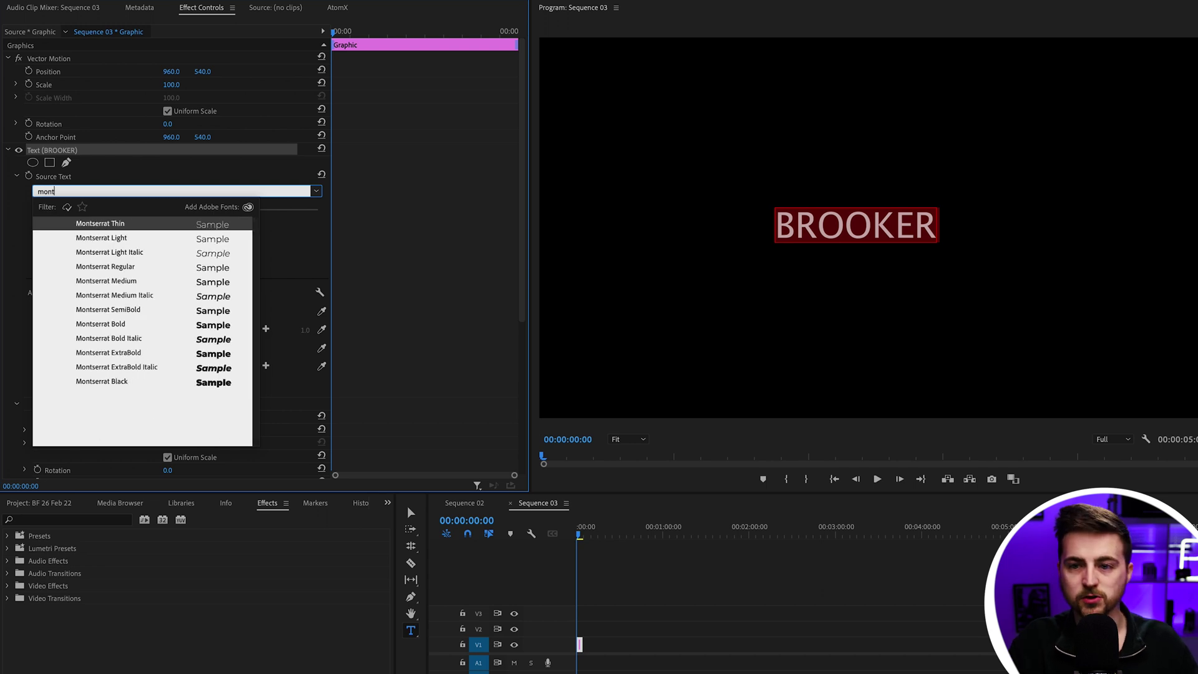
{"action": "left_click", "coordinate": [115, 326]}
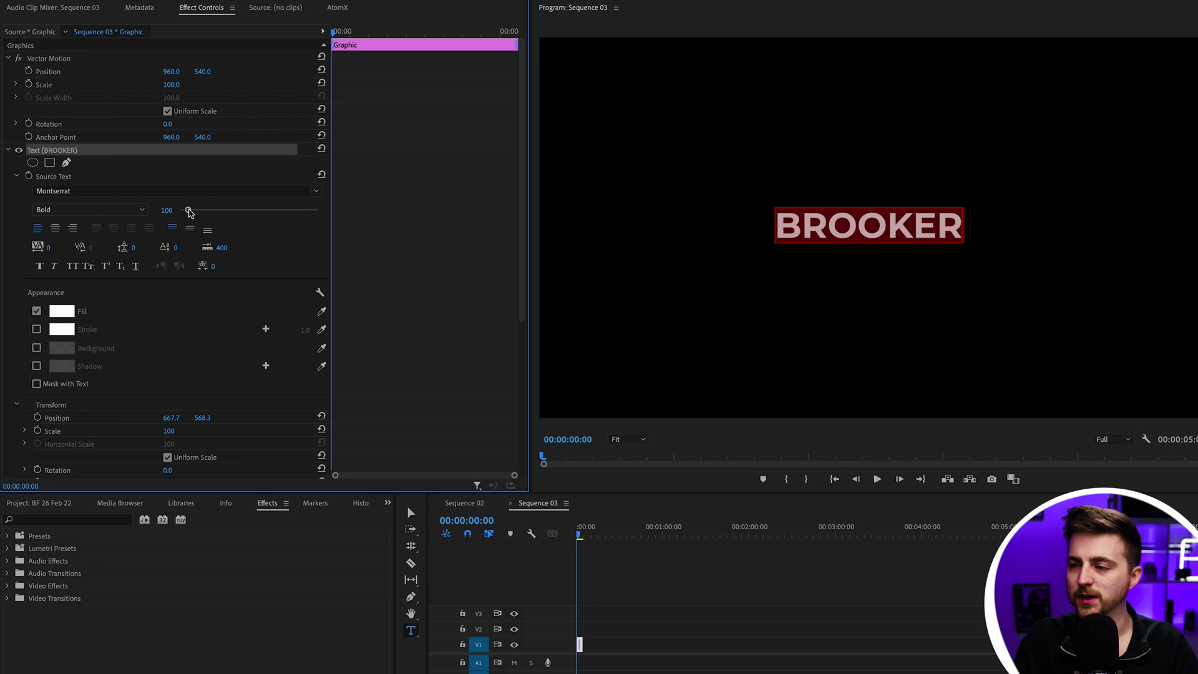
{"action": "left_click_drag", "start_coordinate": [188, 210], "coordinate": [192, 213]}
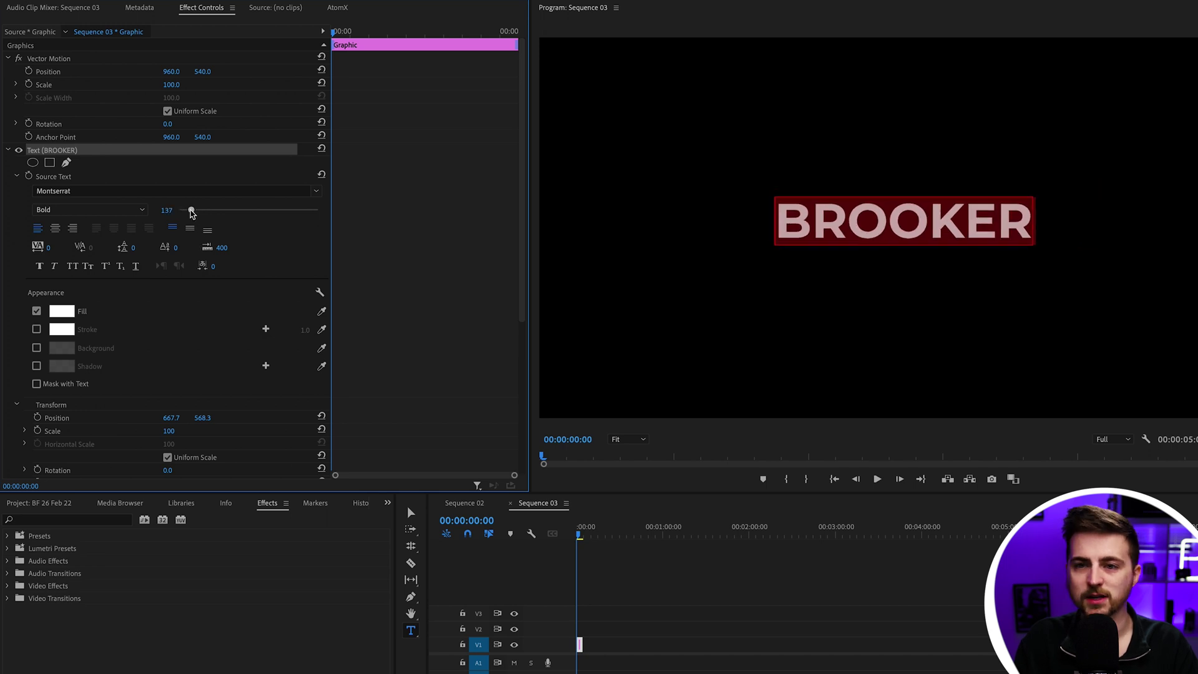
{"action": "left_click", "coordinate": [55, 229]}
Reset the text position to frame centre, then lower it to 960, 583.
{"action": "scroll", "coordinate": [373, 353], "scroll_direction": "down", "scroll_amount": 2}
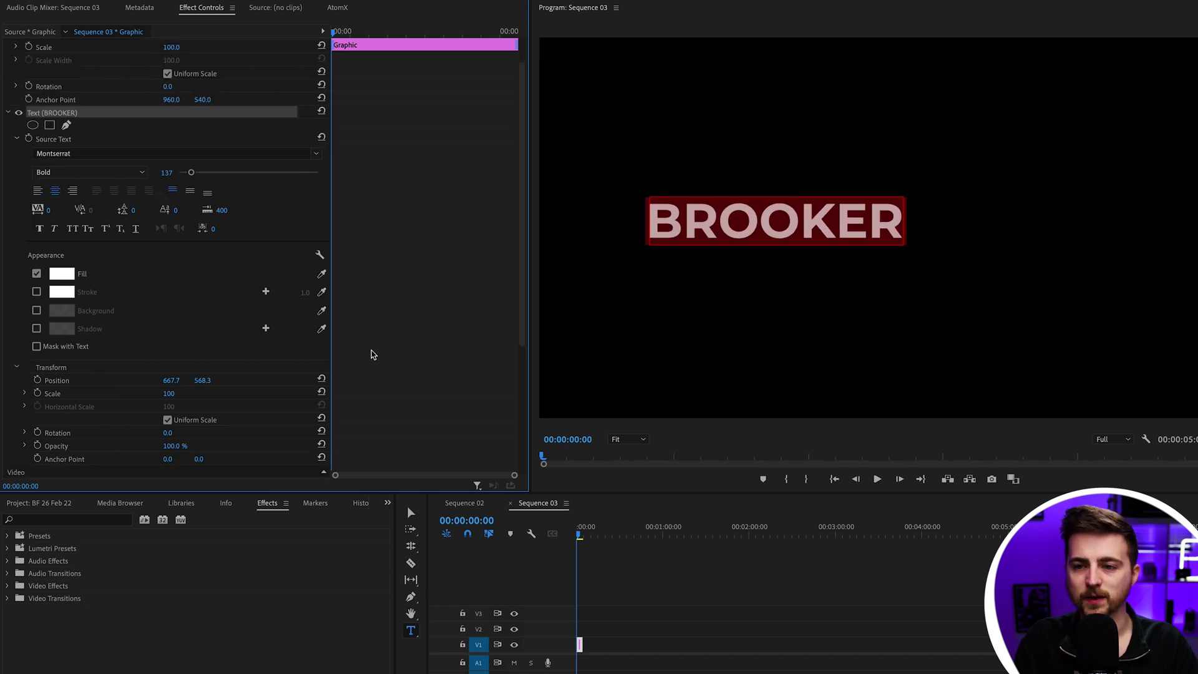
{"action": "left_click", "coordinate": [322, 379]}
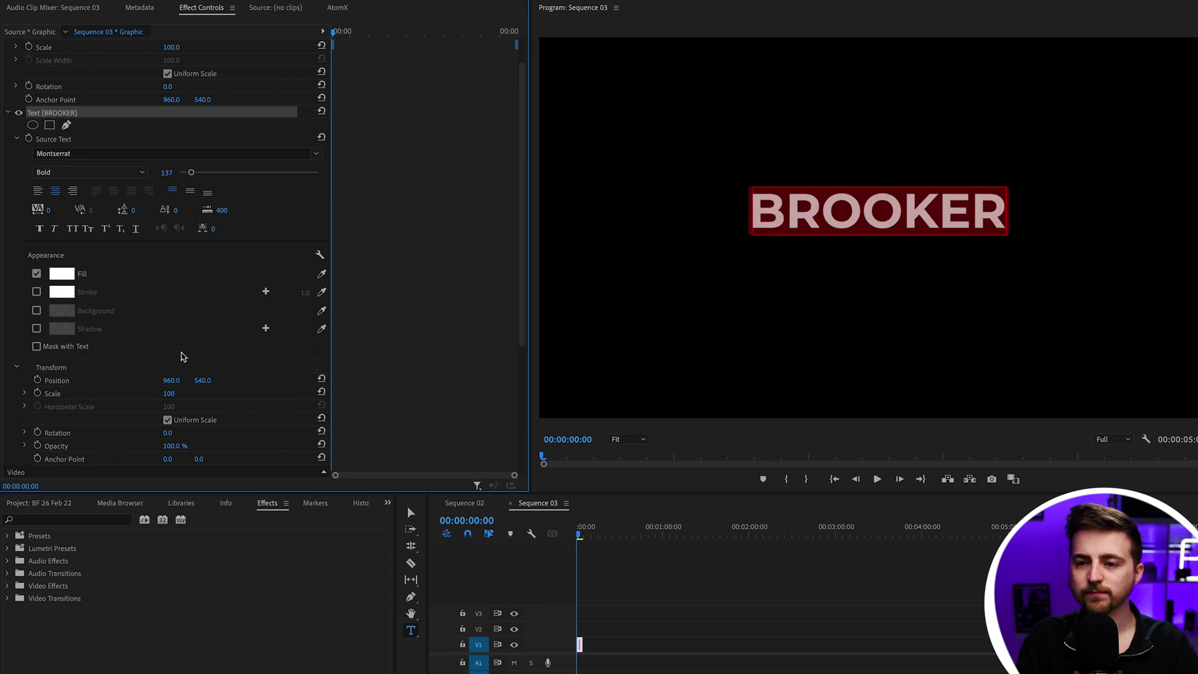
{"action": "left_click_drag", "start_coordinate": [206, 383], "coordinate": [233, 384]}
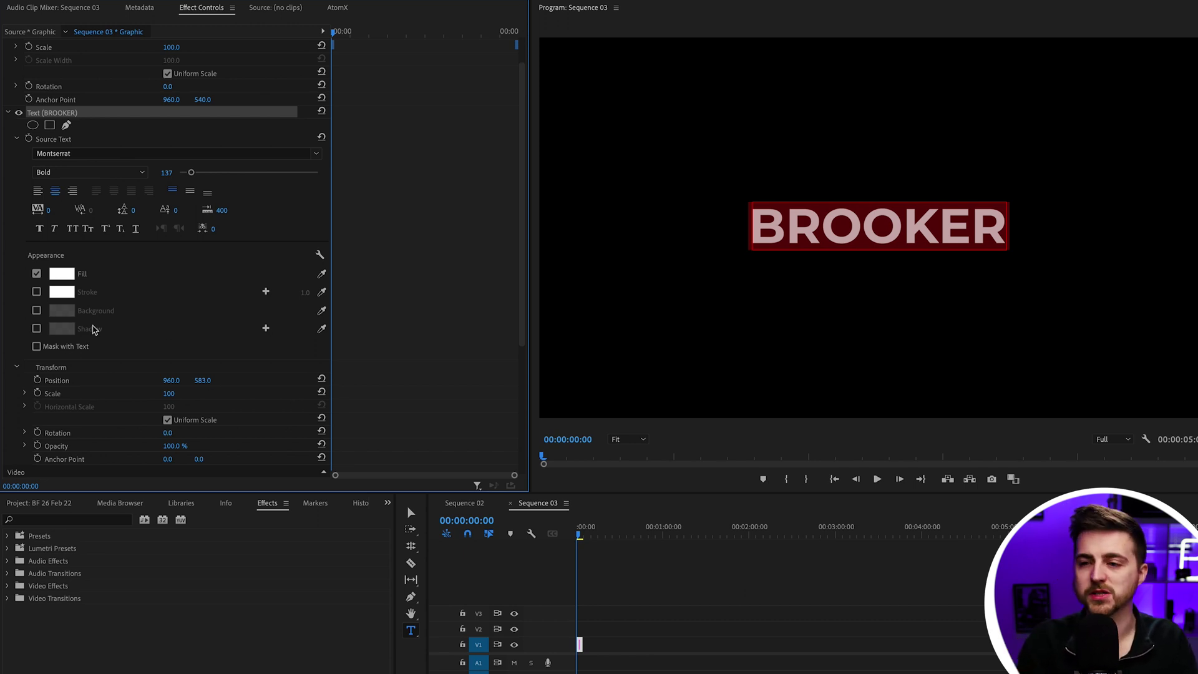
{"action": "left_click", "coordinate": [669, 610]}
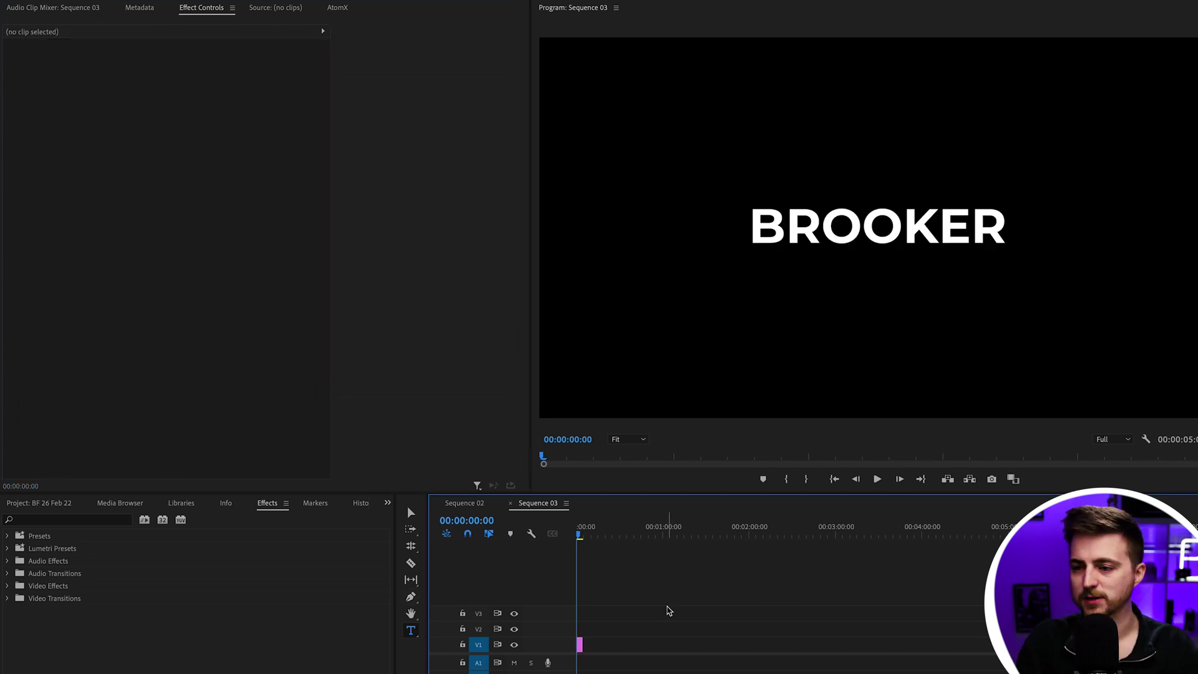
{"action": "key", "text": "backslash"}
Duplicate the BROOKER clip onto track V2, undoing a stray pasted copy.
{"action": "left_click", "coordinate": [732, 640]}
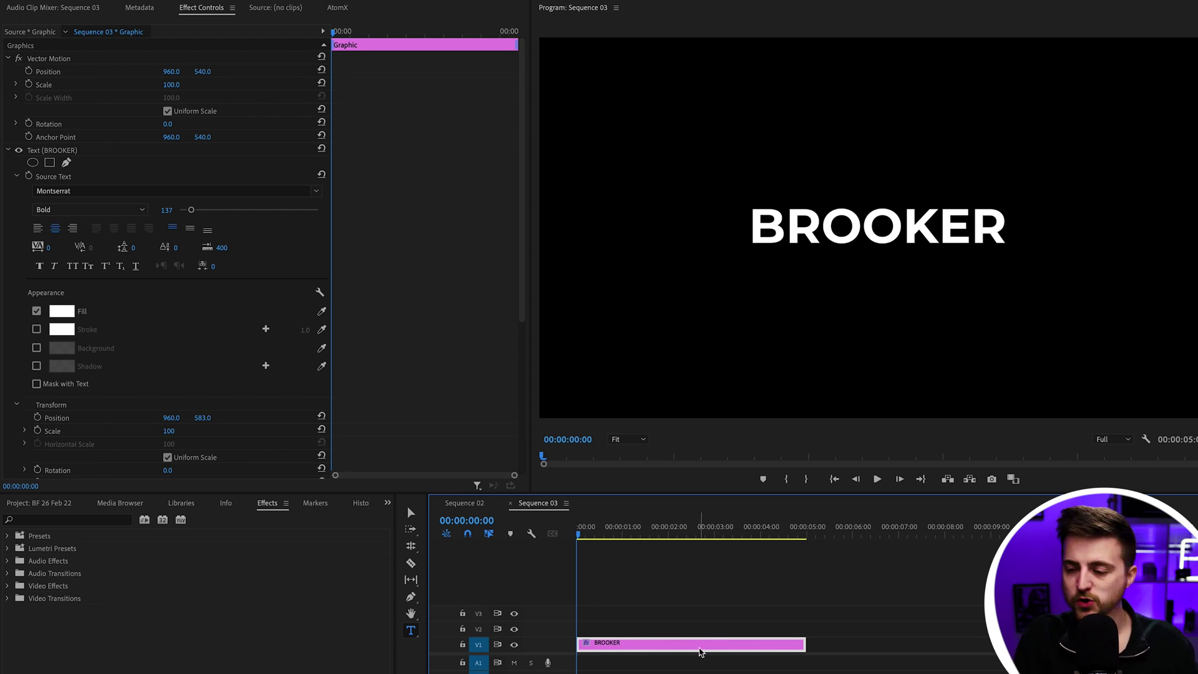
{"action": "left_click_drag", "start_coordinate": [665, 648], "coordinate": [662, 631]}
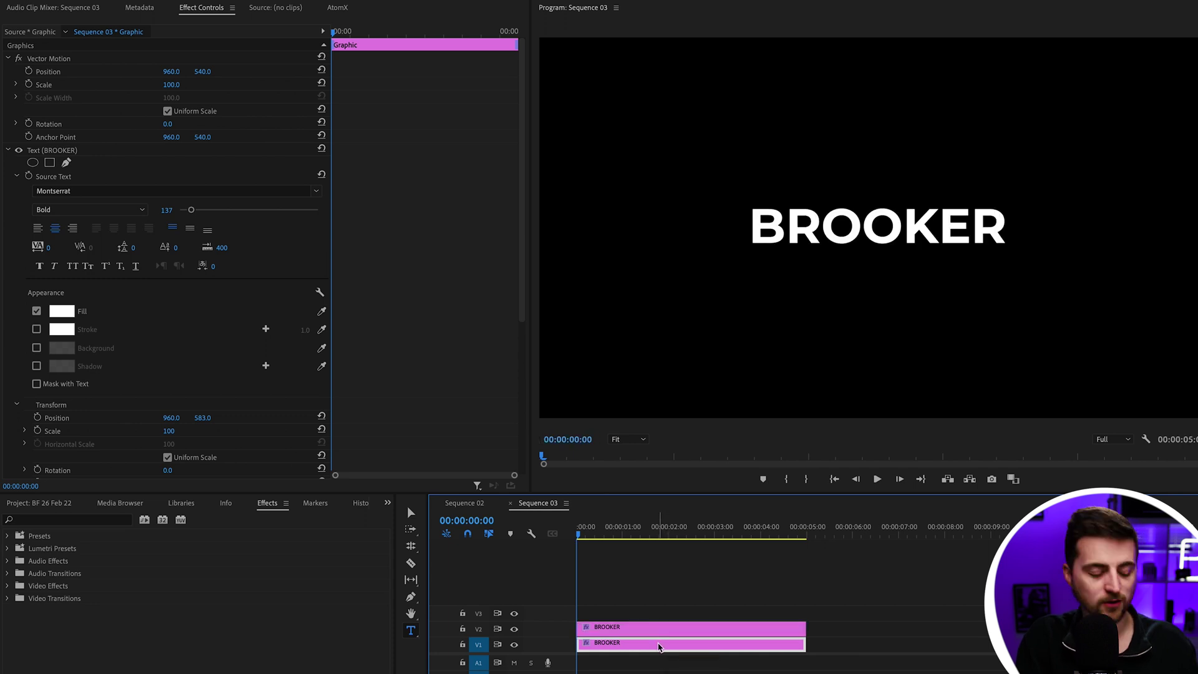
{"action": "left_click", "coordinate": [855, 535]}
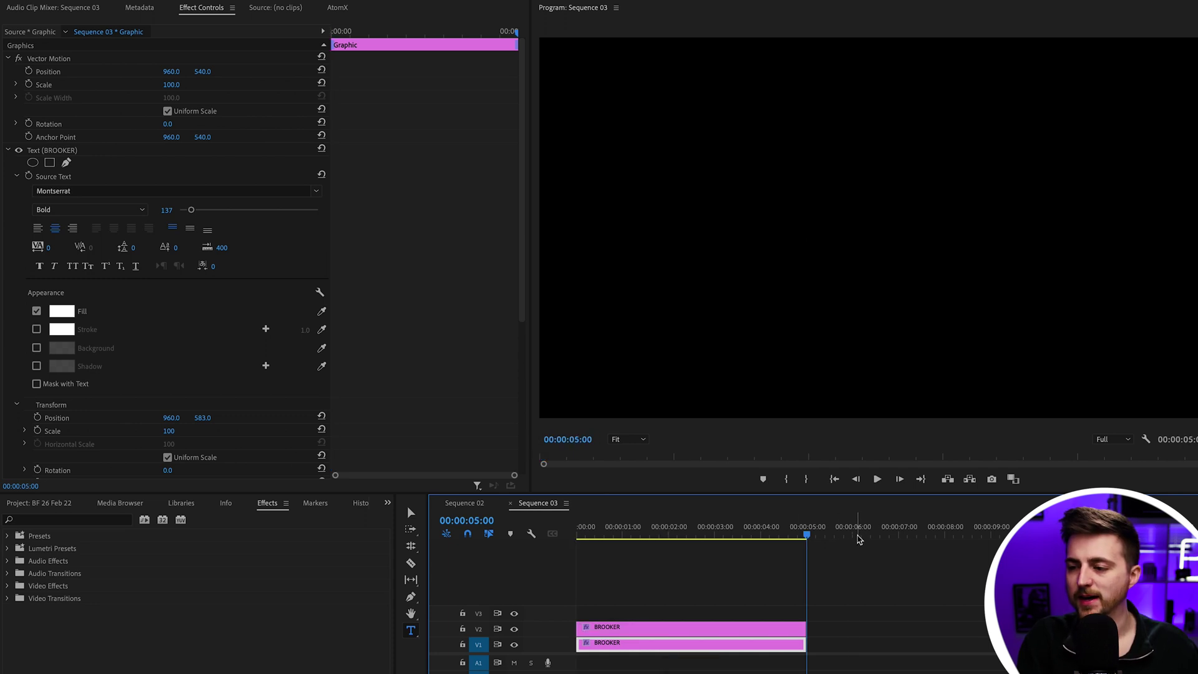
{"action": "key", "text": "ctrl+v"}
{"action": "key", "text": "ctrl+z"}
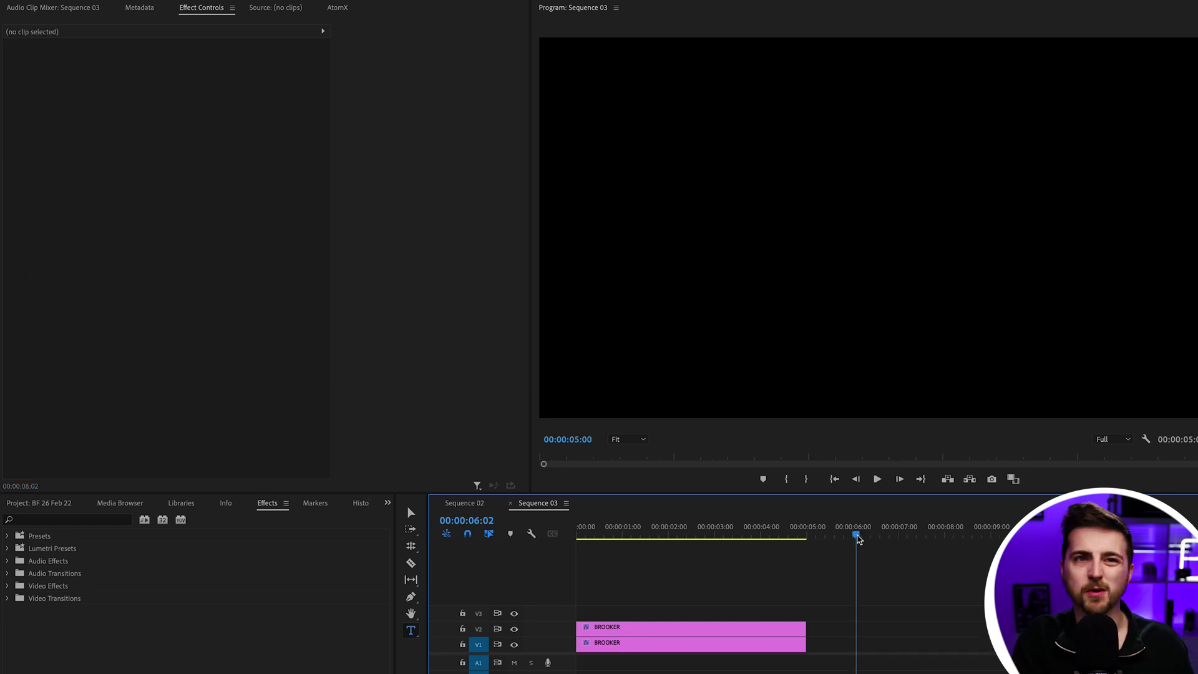
{"action": "left_click_drag", "start_coordinate": [746, 535], "coordinate": [735, 554]}
Raise the V2 copy above the original title to position 960, 422.
{"action": "left_click", "coordinate": [727, 629]}
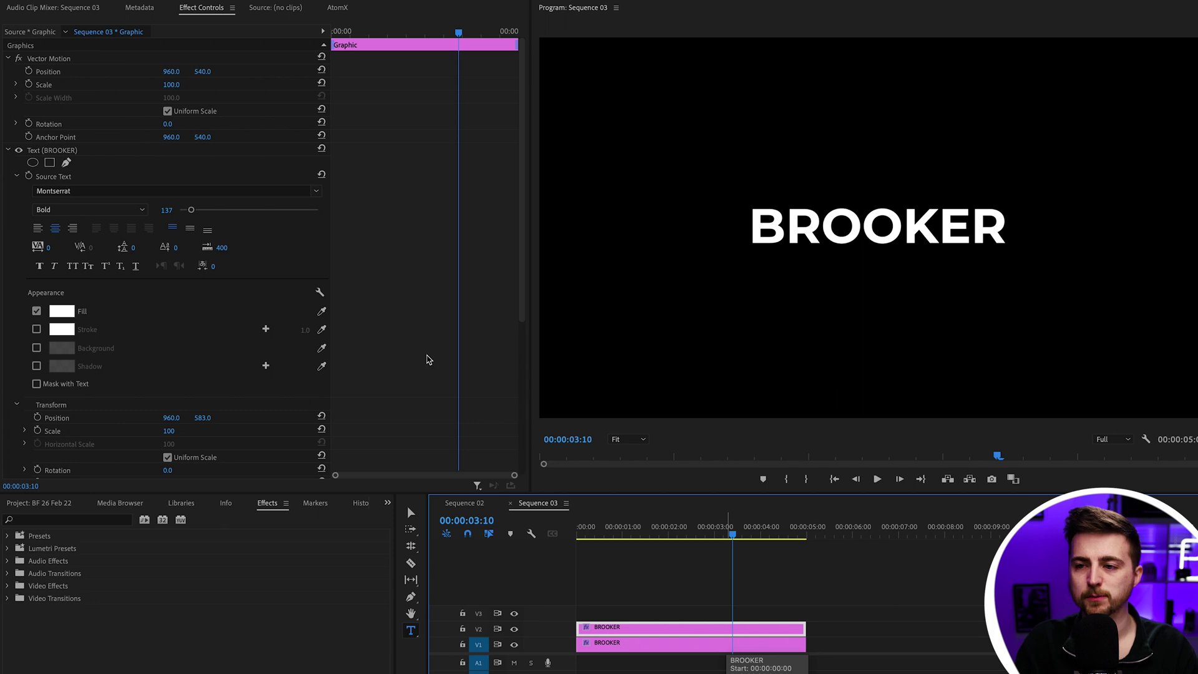
{"action": "scroll", "coordinate": [427, 359], "scroll_direction": "down", "scroll_amount": 5}
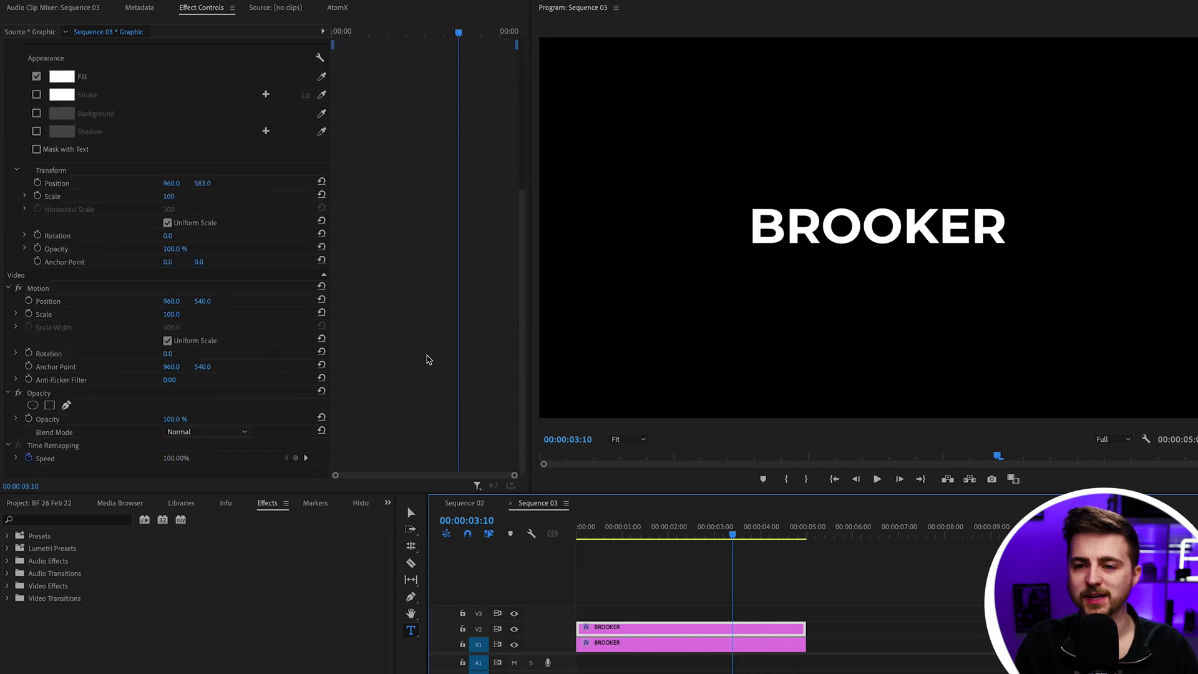
{"action": "left_click", "coordinate": [36, 291]}
{"action": "scroll", "coordinate": [50, 292], "scroll_direction": "up", "scroll_amount": 5}
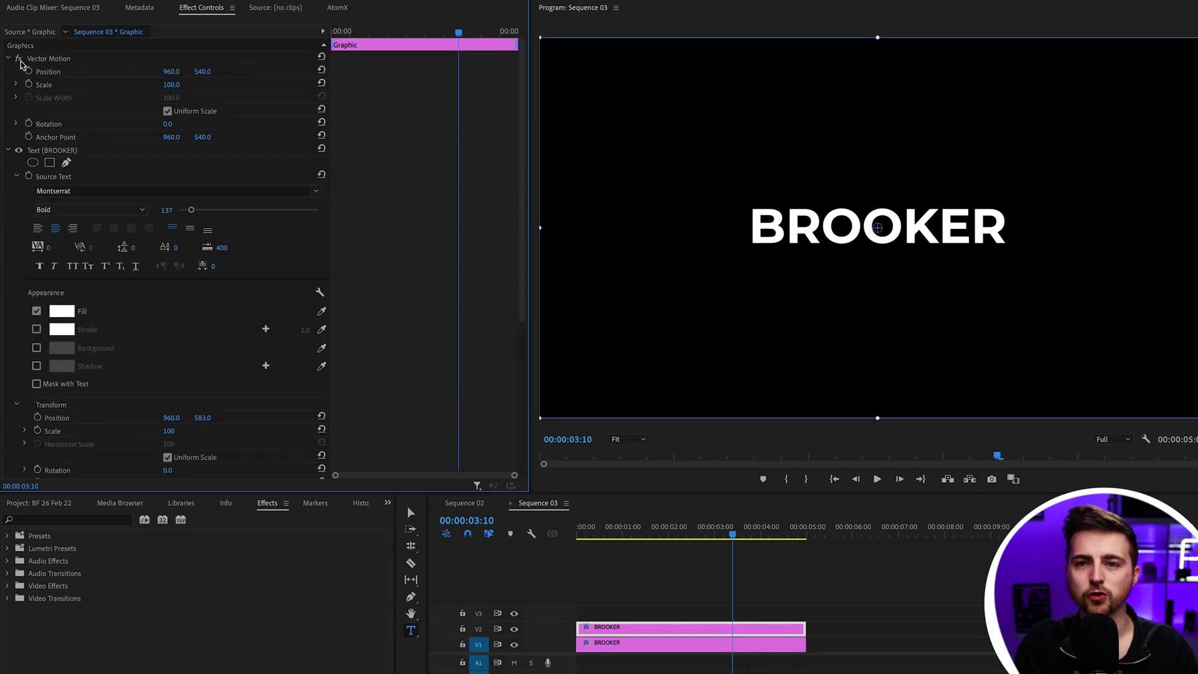
{"action": "scroll", "coordinate": [219, 262], "scroll_direction": "down", "scroll_amount": 5}
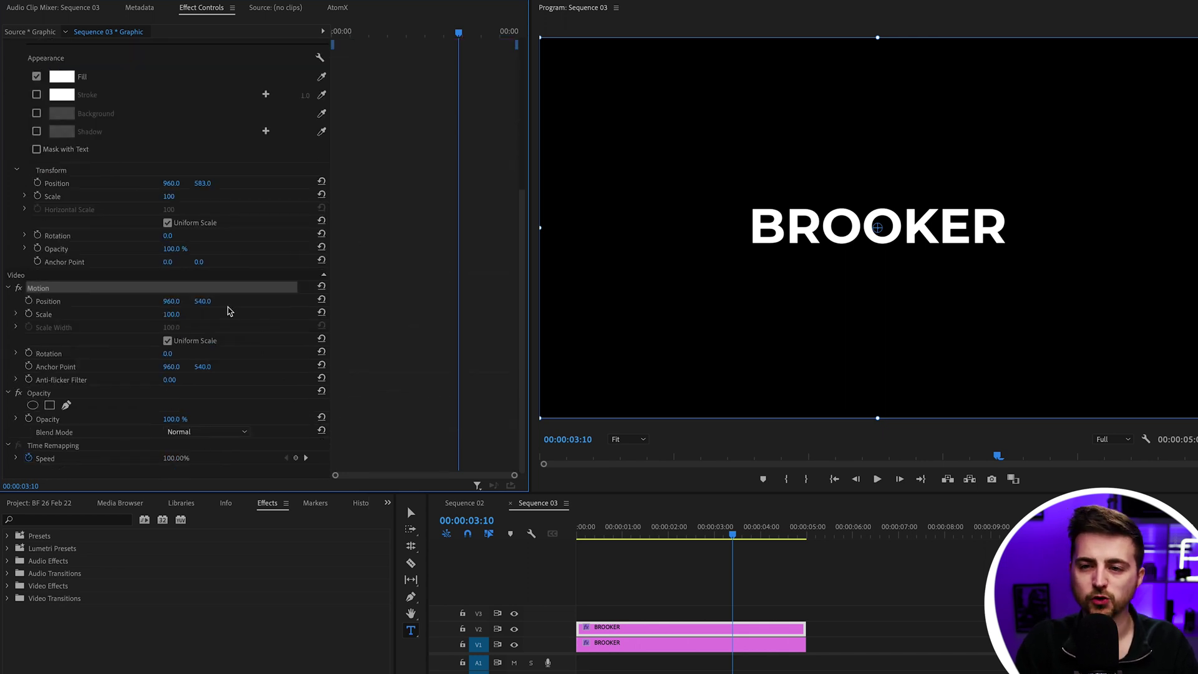
{"action": "left_click_drag", "start_coordinate": [878, 227], "coordinate": [878, 185]}
Turn off fill on the upper BROOKER and give it a 2.0 white stroke.
{"action": "scroll", "coordinate": [362, 320], "scroll_direction": "up", "scroll_amount": 3}
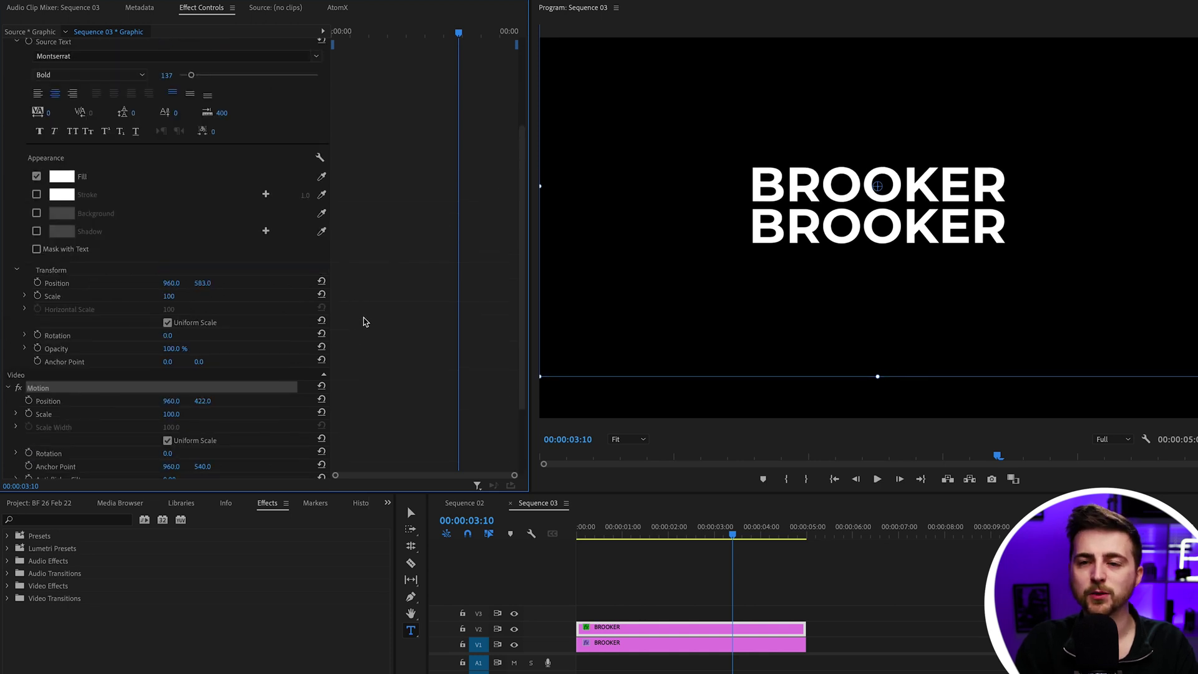
{"action": "left_click", "coordinate": [36, 178]}
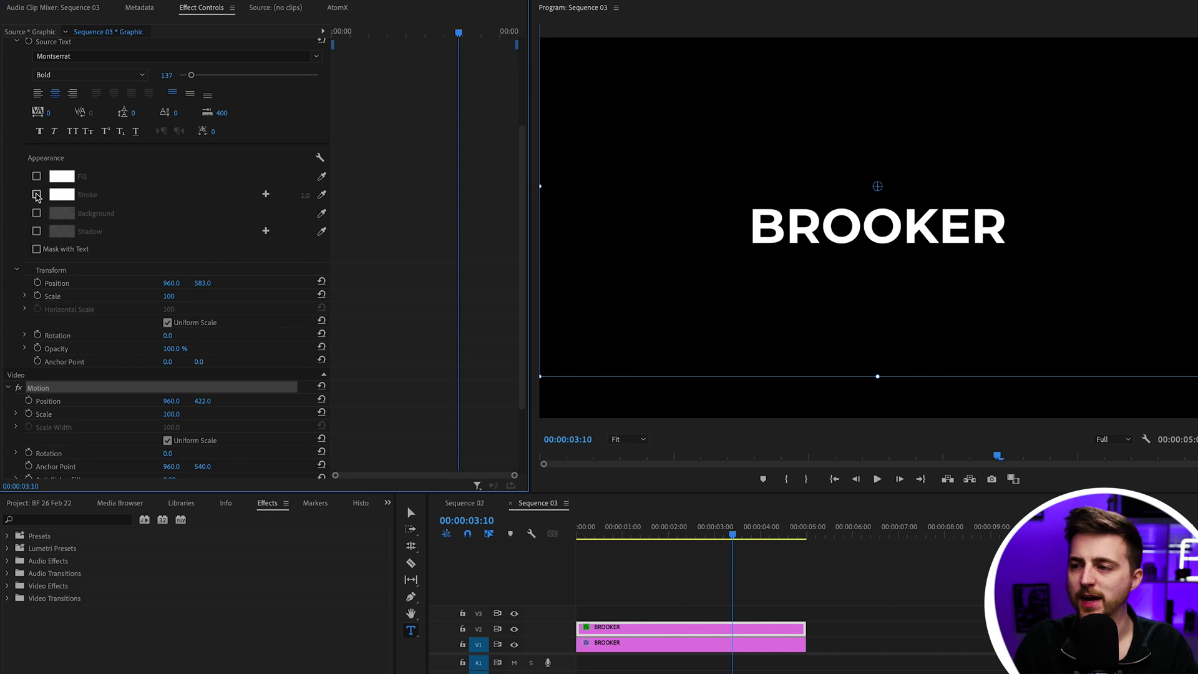
{"action": "left_click", "coordinate": [37, 195]}
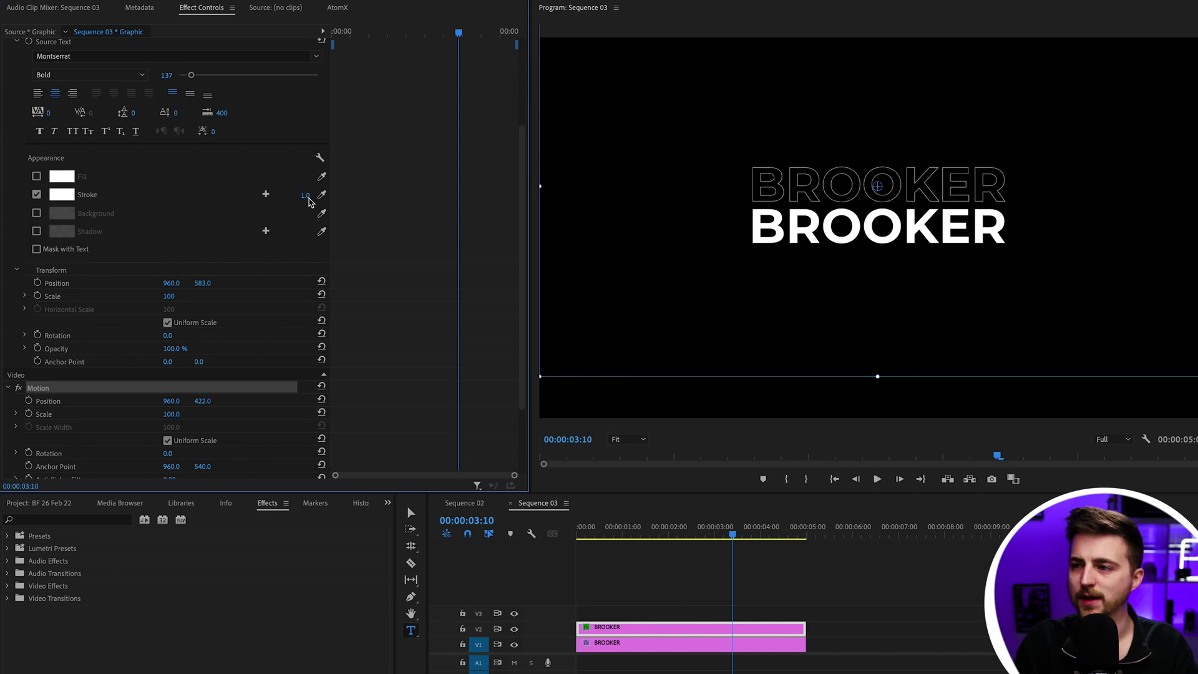
{"action": "mouse_move", "coordinate": [305, 195]}
{"action": "left_mouse_down"}
{"action": "mouse_move", "coordinate": [325, 195]}
{"action": "mouse_move", "coordinate": [309, 196]}
{"action": "left_mouse_up"}
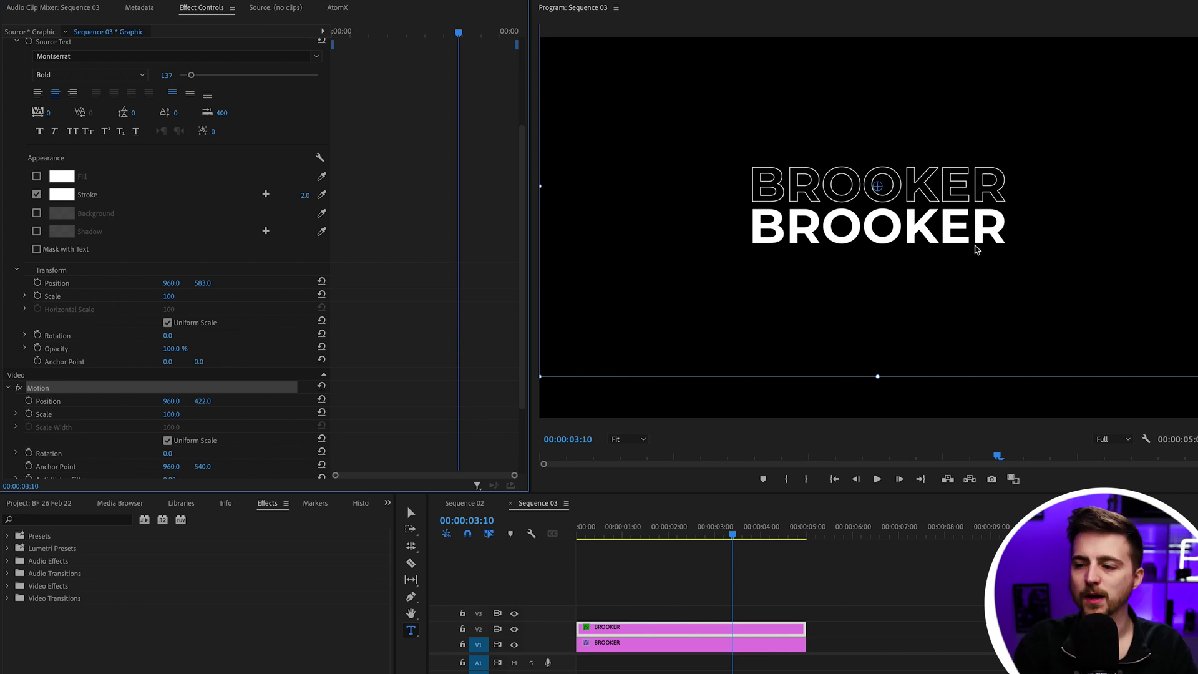
{"action": "left_click", "coordinate": [655, 632]}
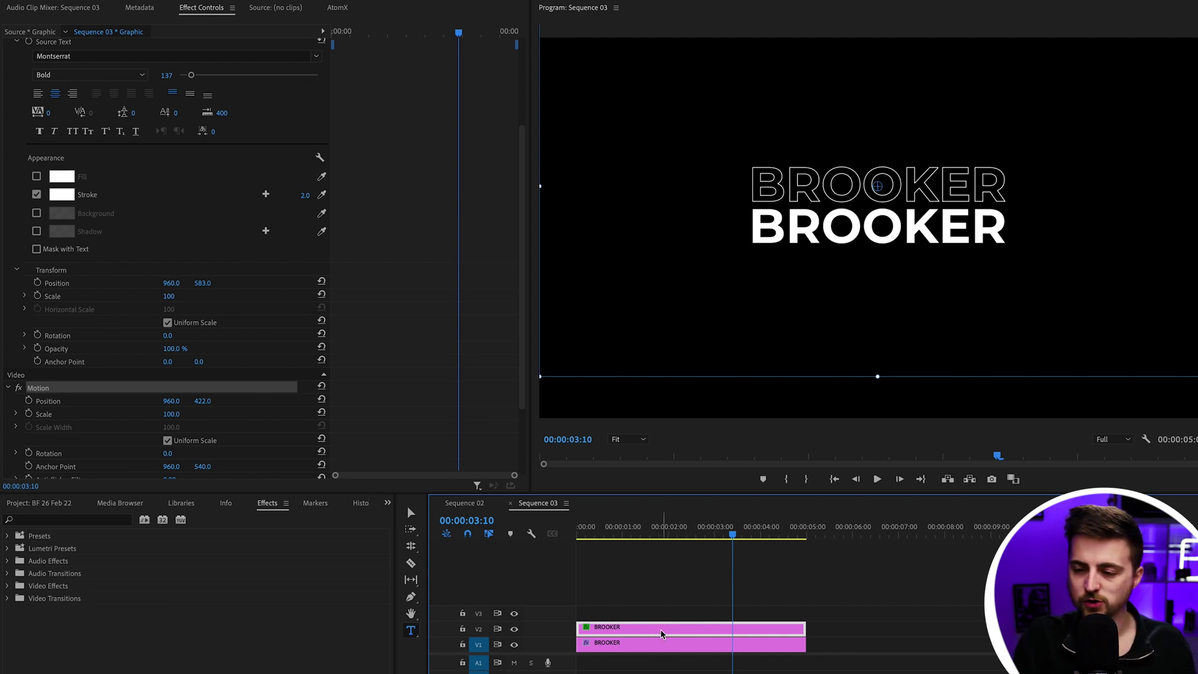
Duplicate the outlined title onto V3 and move it below the solid word to 960, 620.
{"action": "mouse_move", "coordinate": [660, 629]}
{"action": "left_mouse_down"}
{"action": "mouse_move", "coordinate": [660, 613]}
{"action": "mouse_move", "coordinate": [680, 616]}
{"action": "left_mouse_up"}
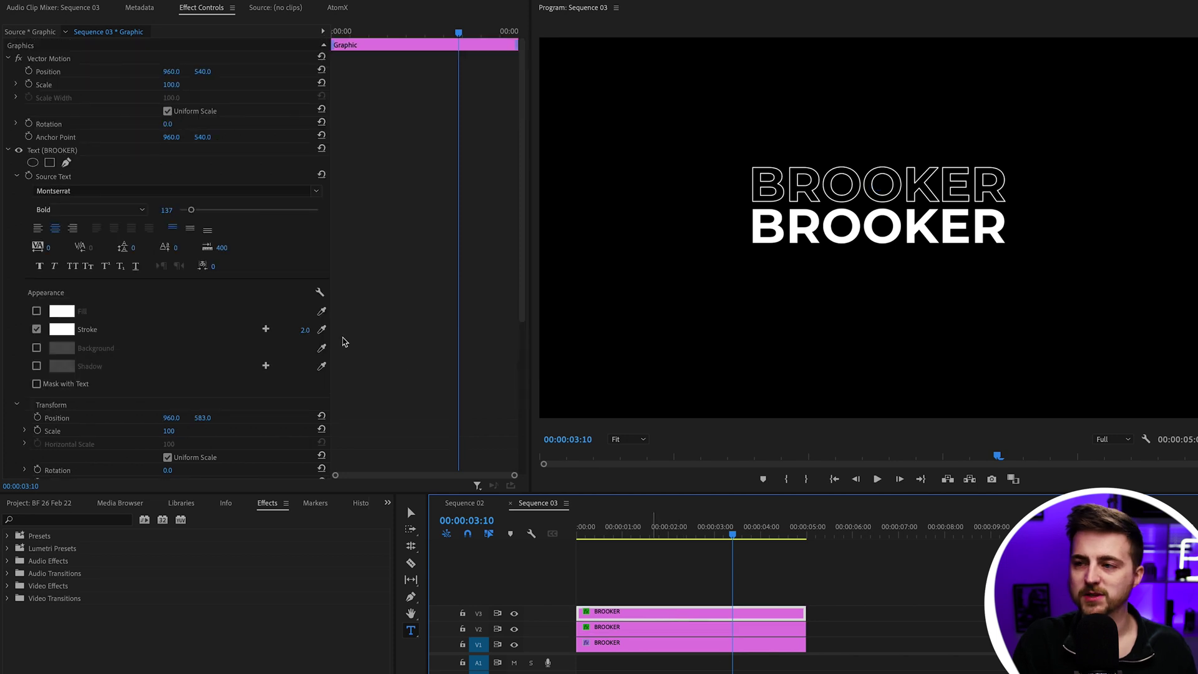
{"action": "scroll", "coordinate": [365, 337], "scroll_direction": "down", "scroll_amount": 4}
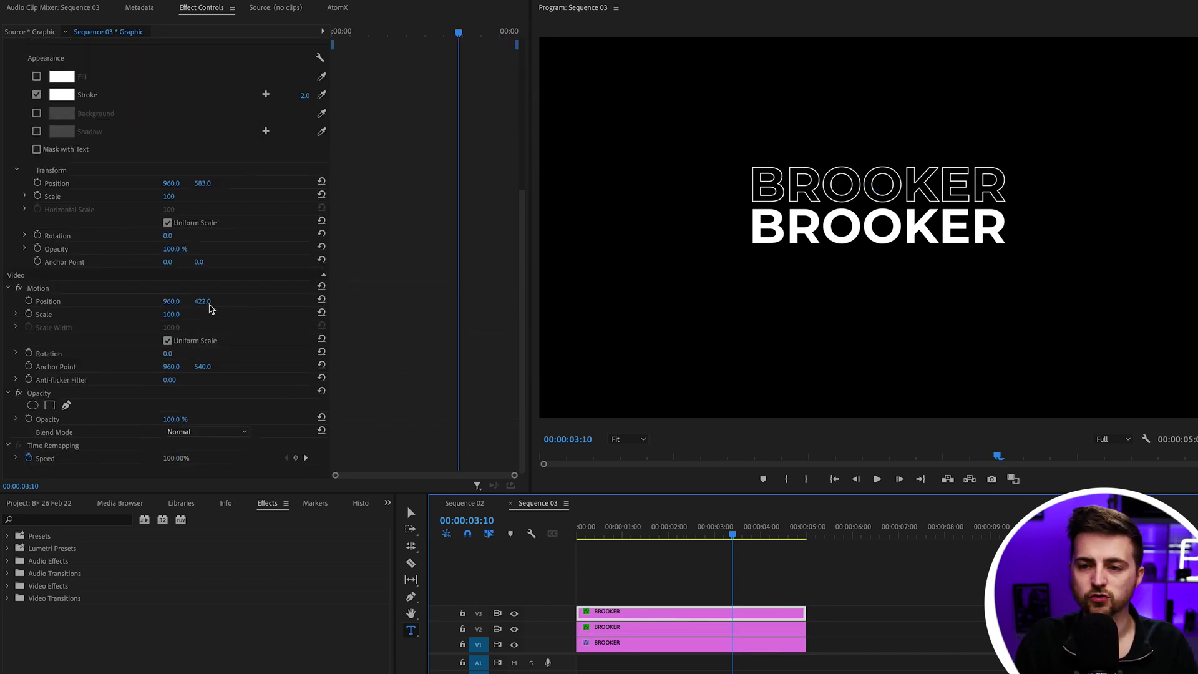
{"action": "left_click_drag", "start_coordinate": [207, 304], "coordinate": [648, 649]}
{"action": "left_click", "coordinate": [646, 650]}
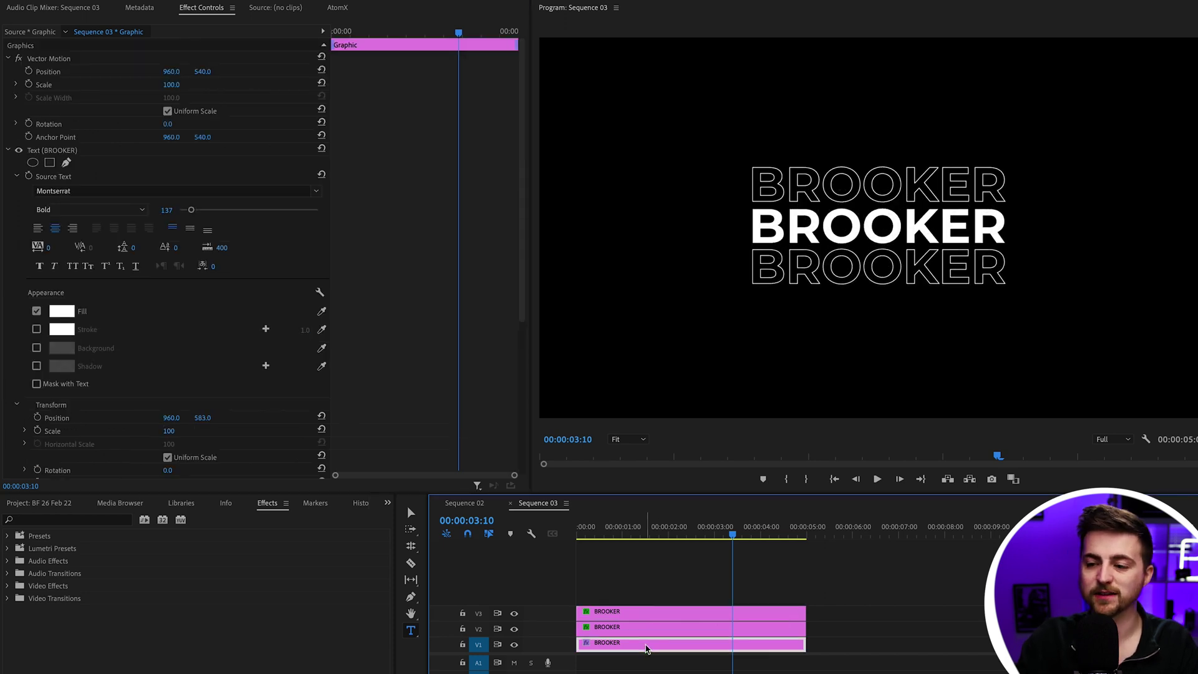
Lock V1, select the V2 title, zoom the preview to 150% and go to 00:00:02:00.
{"action": "left_click", "coordinate": [465, 645]}
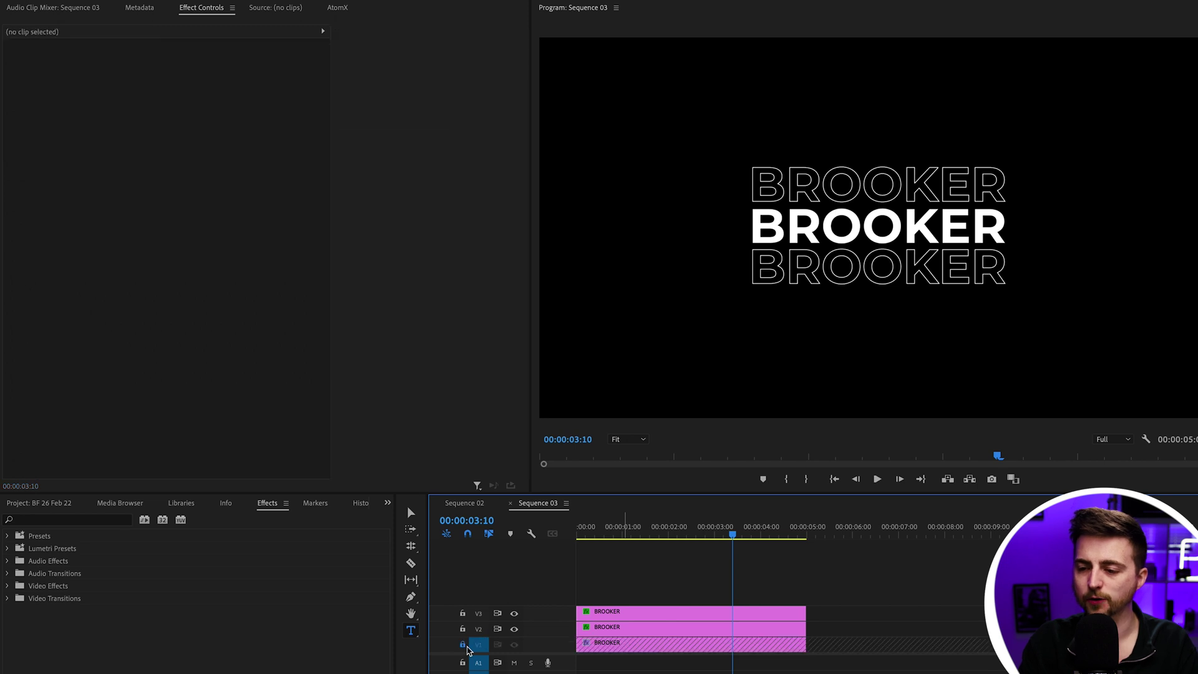
{"action": "left_click", "coordinate": [626, 630]}
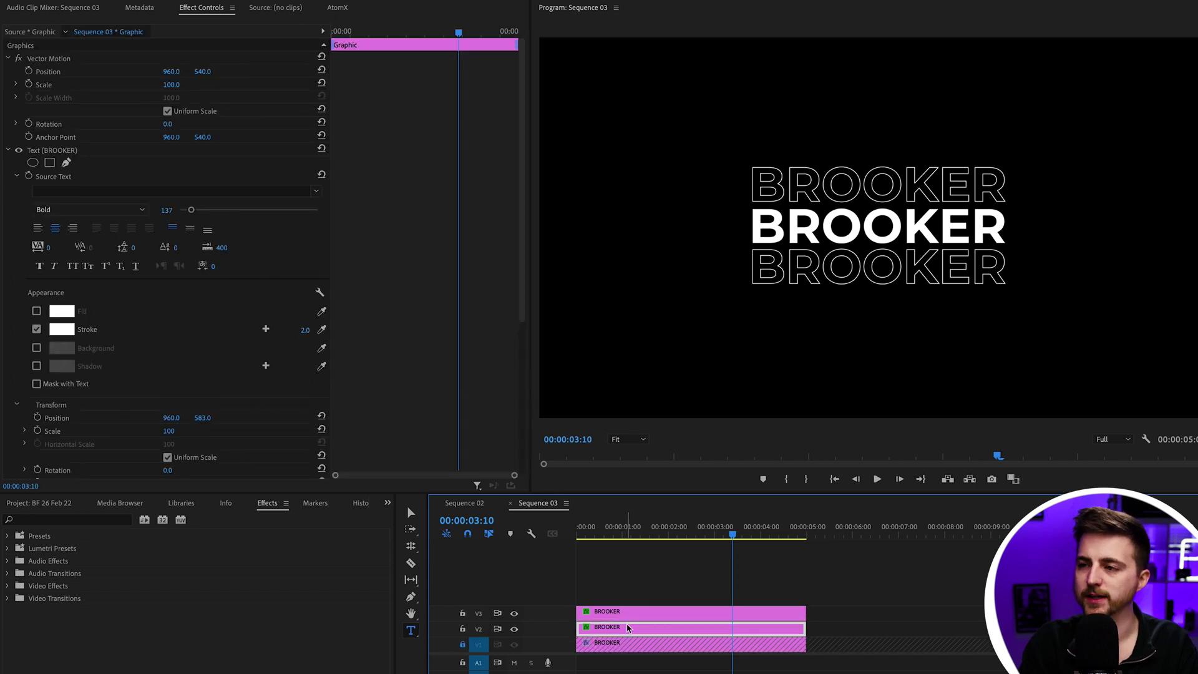
{"action": "left_click", "coordinate": [637, 446]}
{"action": "left_click", "coordinate": [630, 523]}
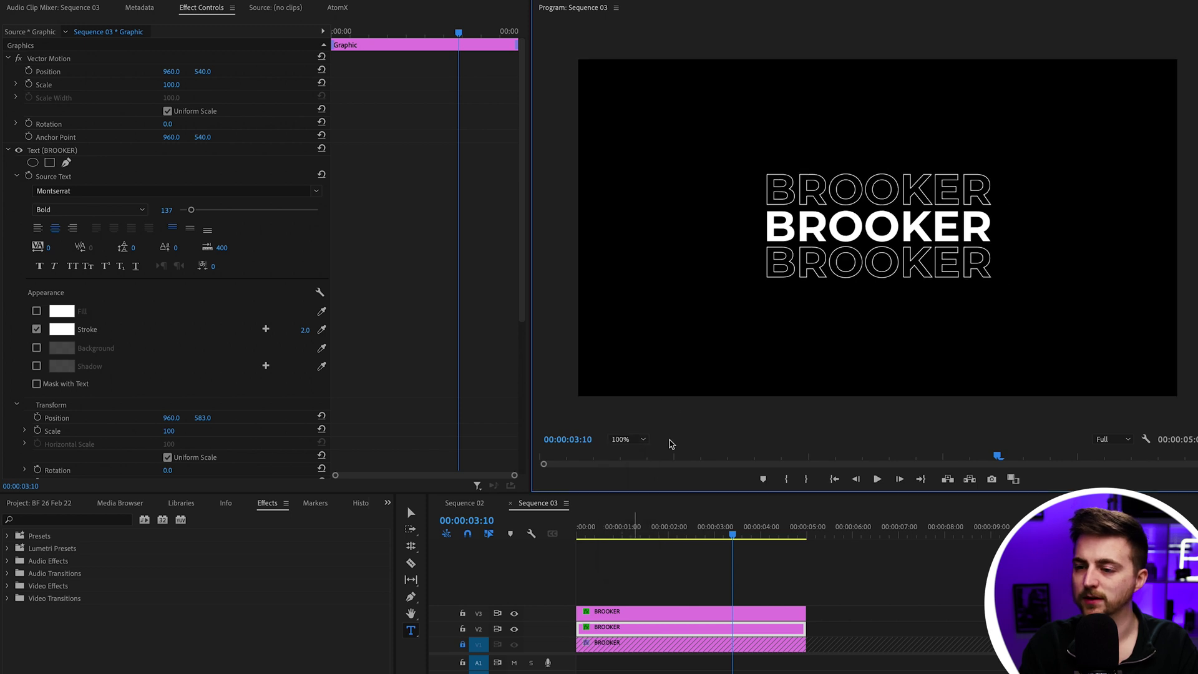
{"action": "left_click", "coordinate": [627, 446]}
{"action": "left_click", "coordinate": [632, 543]}
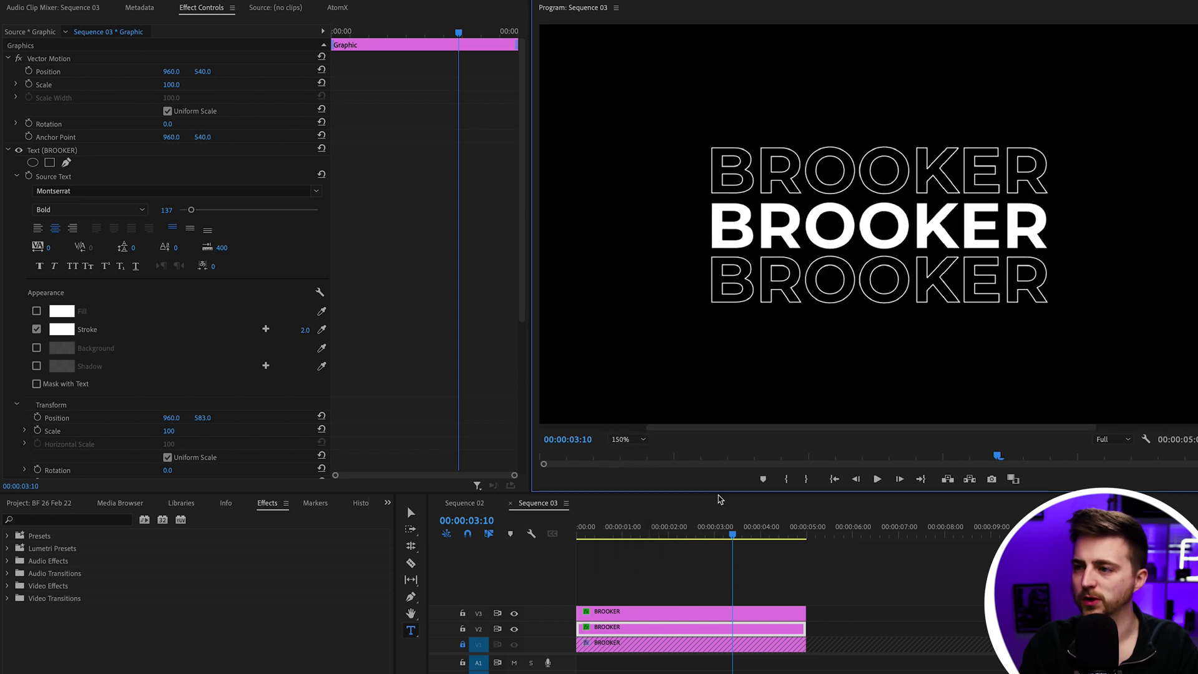
{"action": "mouse_move", "coordinate": [652, 537]}
{"action": "left_mouse_down"}
{"action": "mouse_move", "coordinate": [607, 540]}
{"action": "mouse_move", "coordinate": [669, 541]}
{"action": "left_mouse_up"}
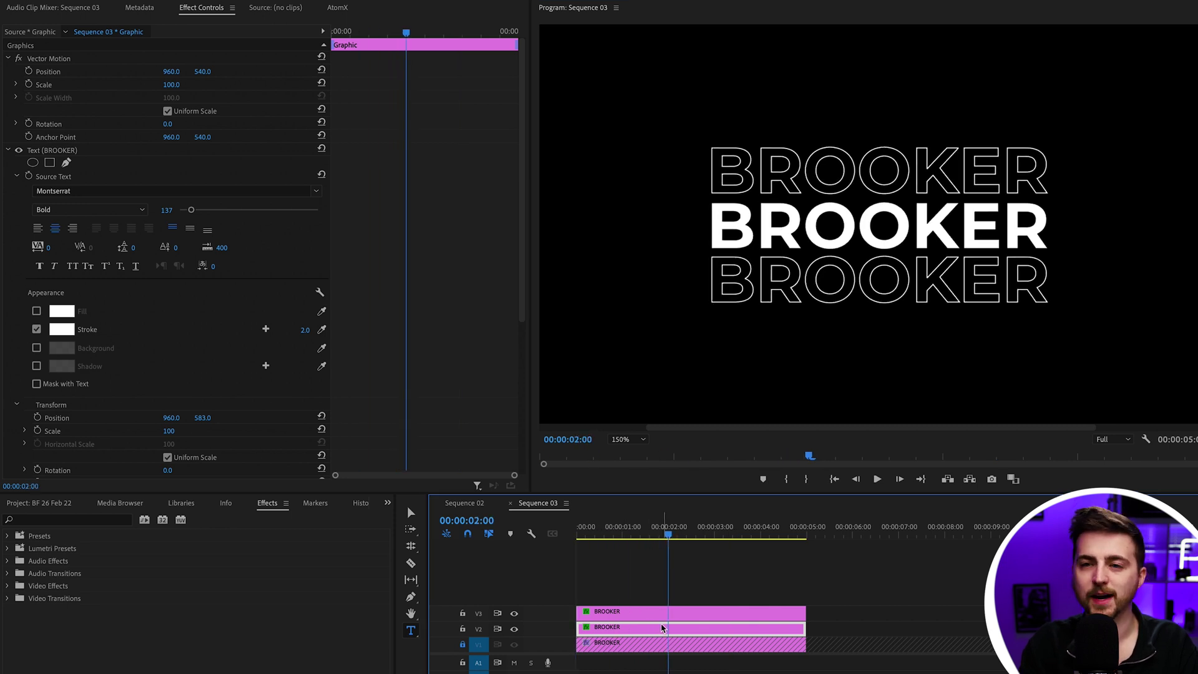
{"action": "scroll", "coordinate": [375, 182], "scroll_direction": "down", "scroll_amount": 5}
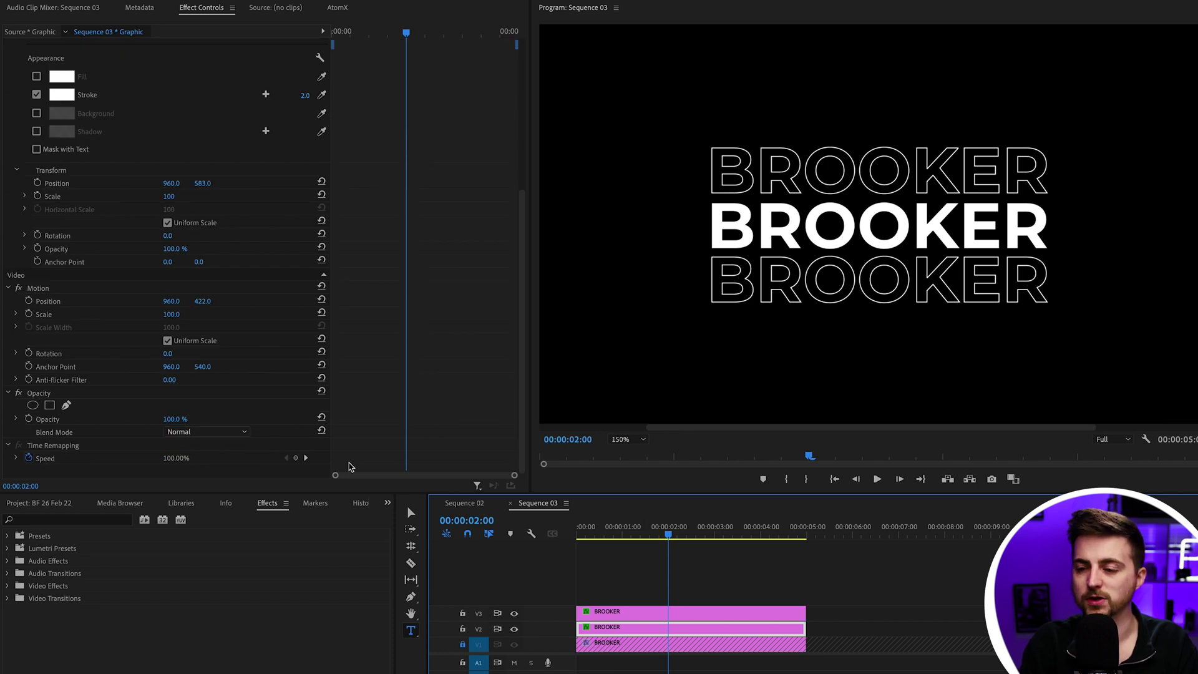
Add Position keyframes at 00:00:02:00 on both the V2 and V3 outlined copies.
{"action": "left_click", "coordinate": [29, 301]}
{"action": "left_click", "coordinate": [655, 616]}
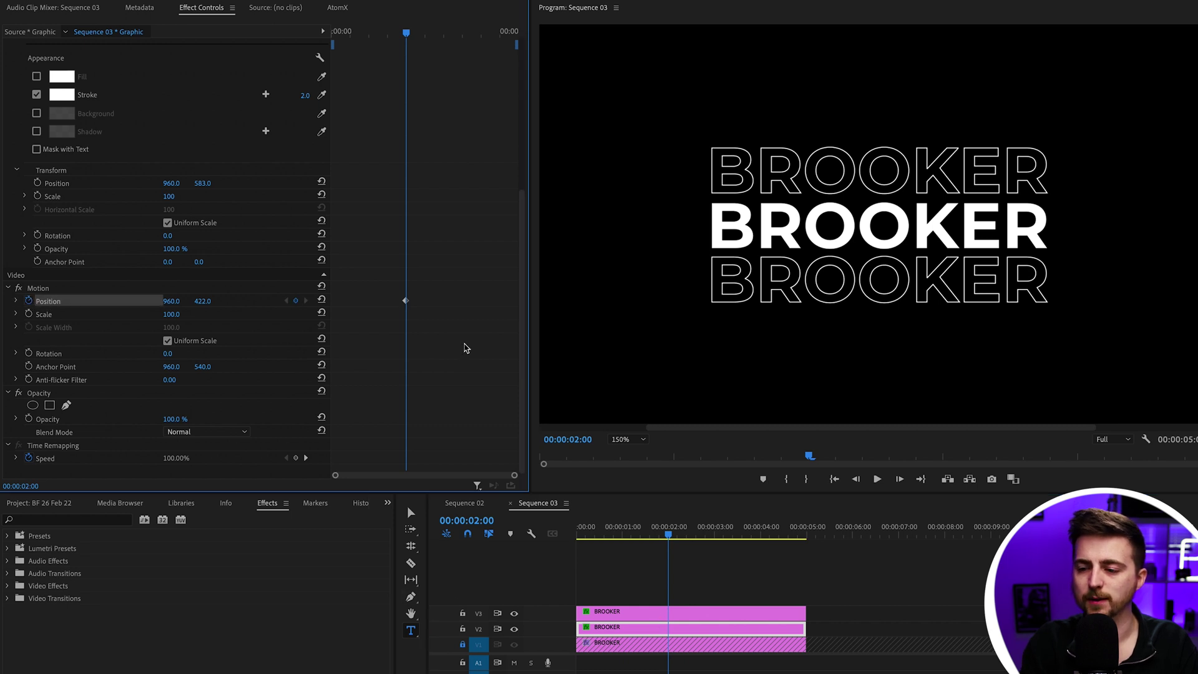
{"action": "scroll", "coordinate": [440, 328], "scroll_direction": "down", "scroll_amount": 5}
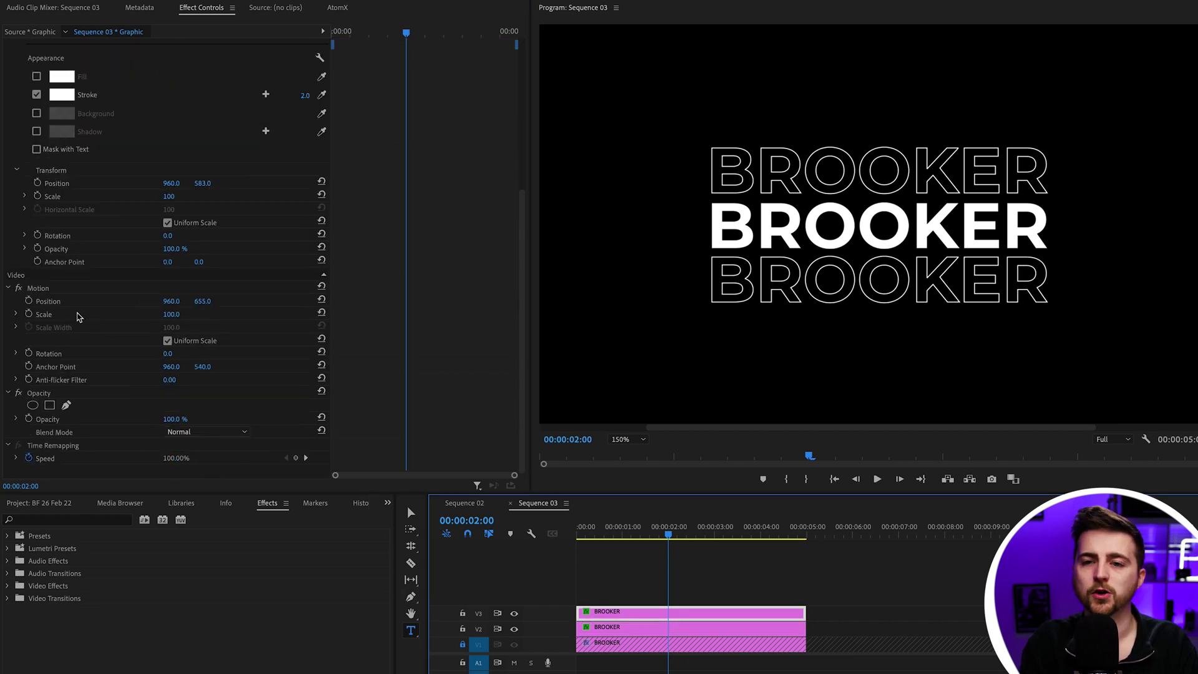
{"action": "left_click", "coordinate": [29, 301]}
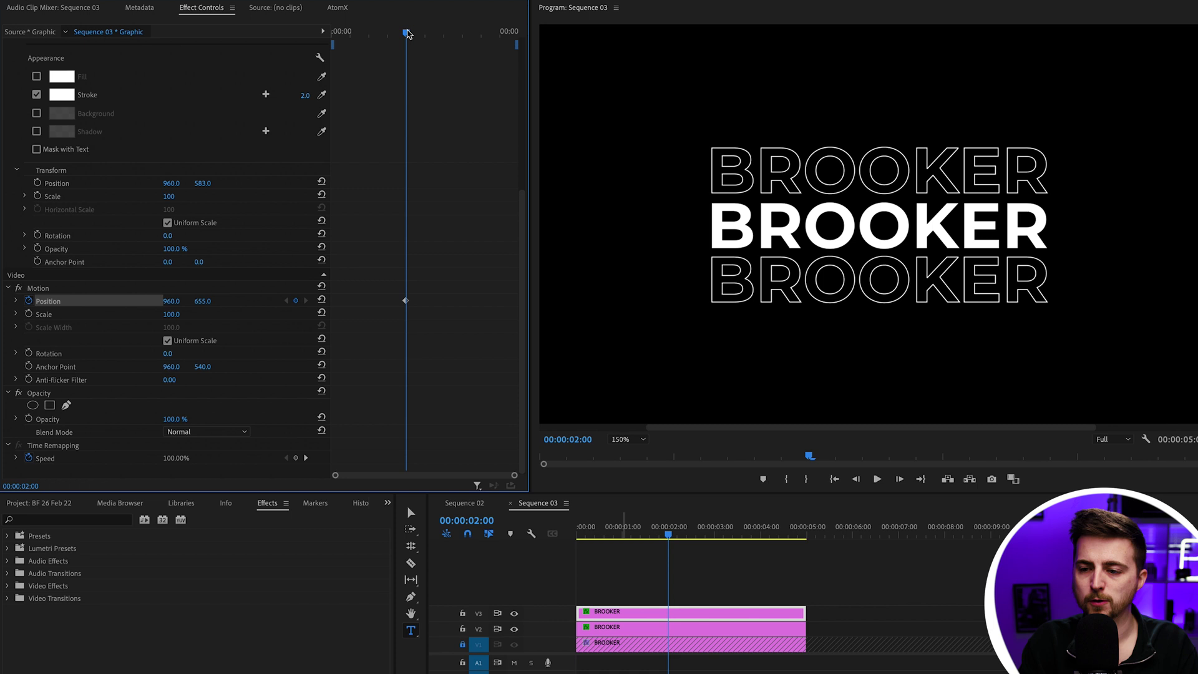
At about 00:00:01:06, move both copies behind the solid word near Y 540, then play back.
{"action": "left_click_drag", "start_coordinate": [407, 33], "coordinate": [378, 37]}
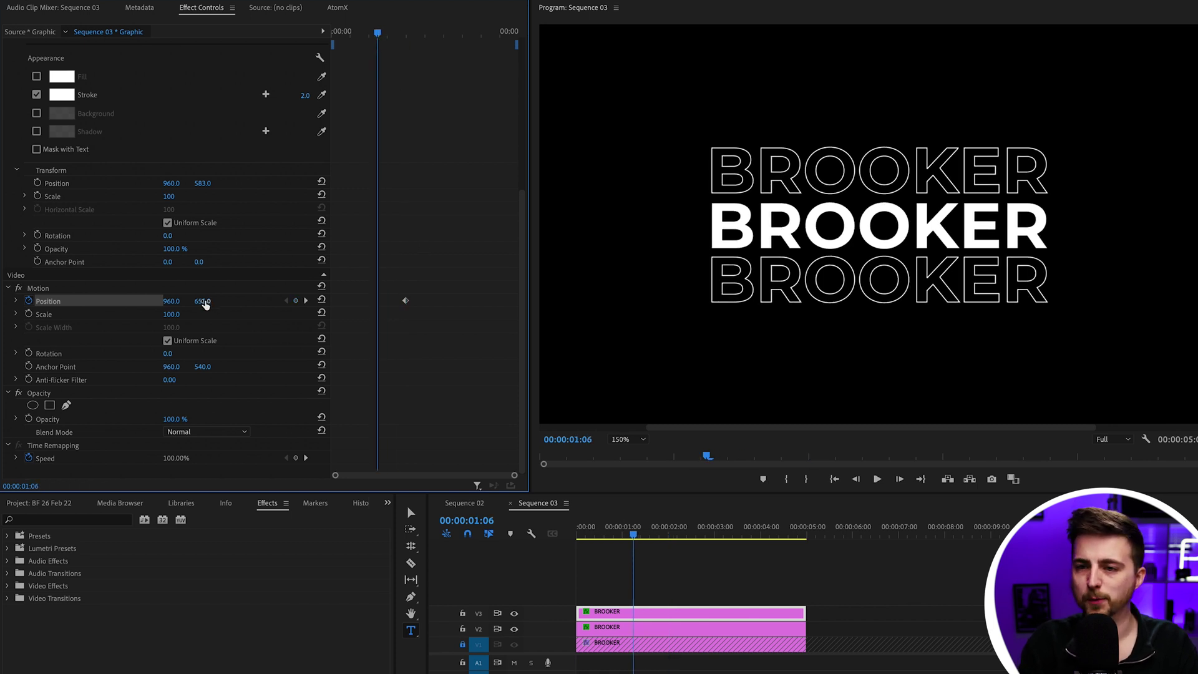
{"action": "left_click_drag", "start_coordinate": [206, 305], "coordinate": [133, 301]}
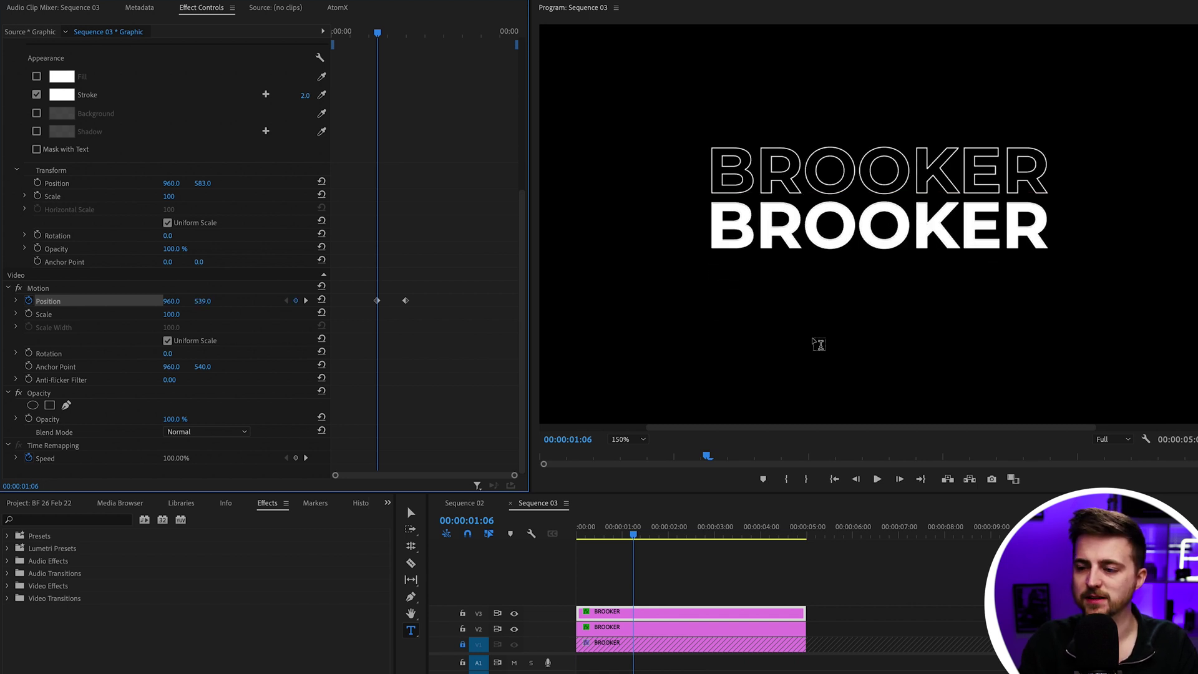
{"action": "left_click", "coordinate": [680, 634]}
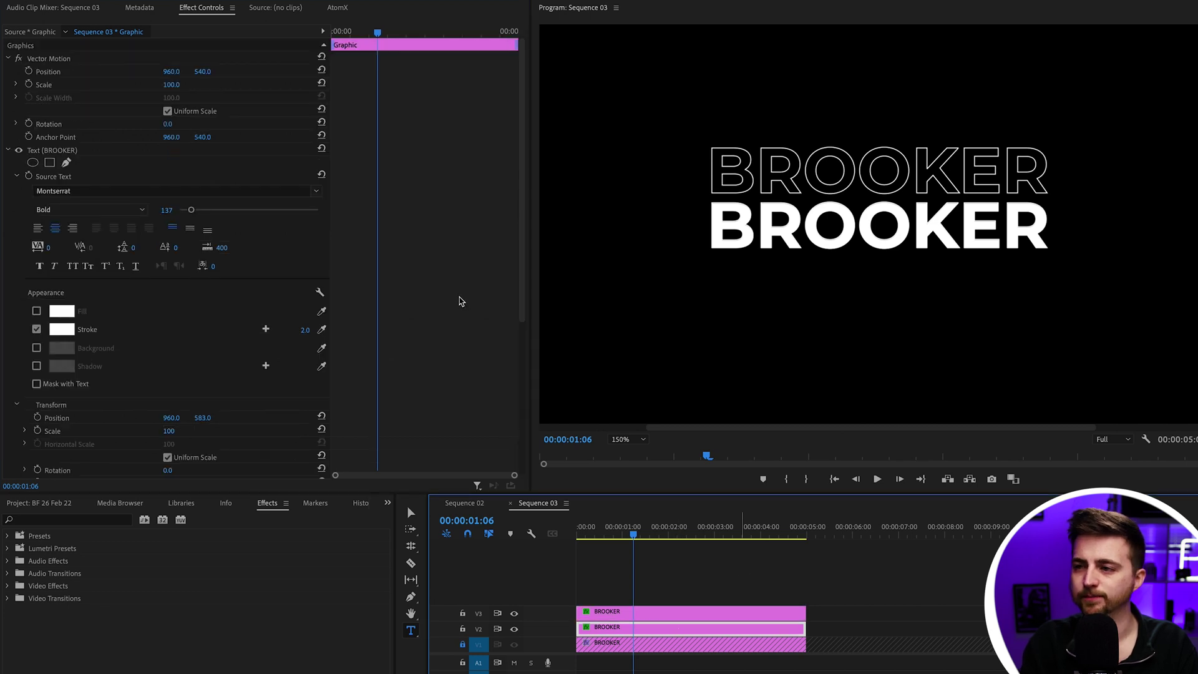
{"action": "scroll", "coordinate": [460, 302], "scroll_direction": "down", "scroll_amount": 5}
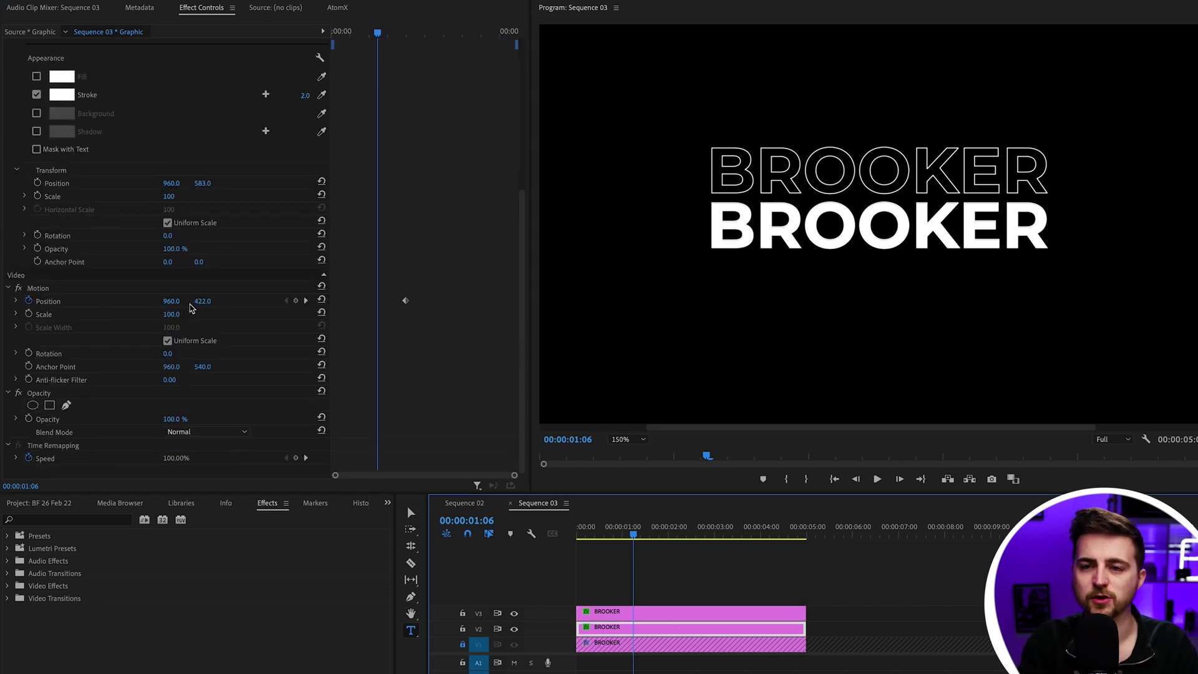
{"action": "left_click_drag", "start_coordinate": [201, 302], "coordinate": [306, 351]}
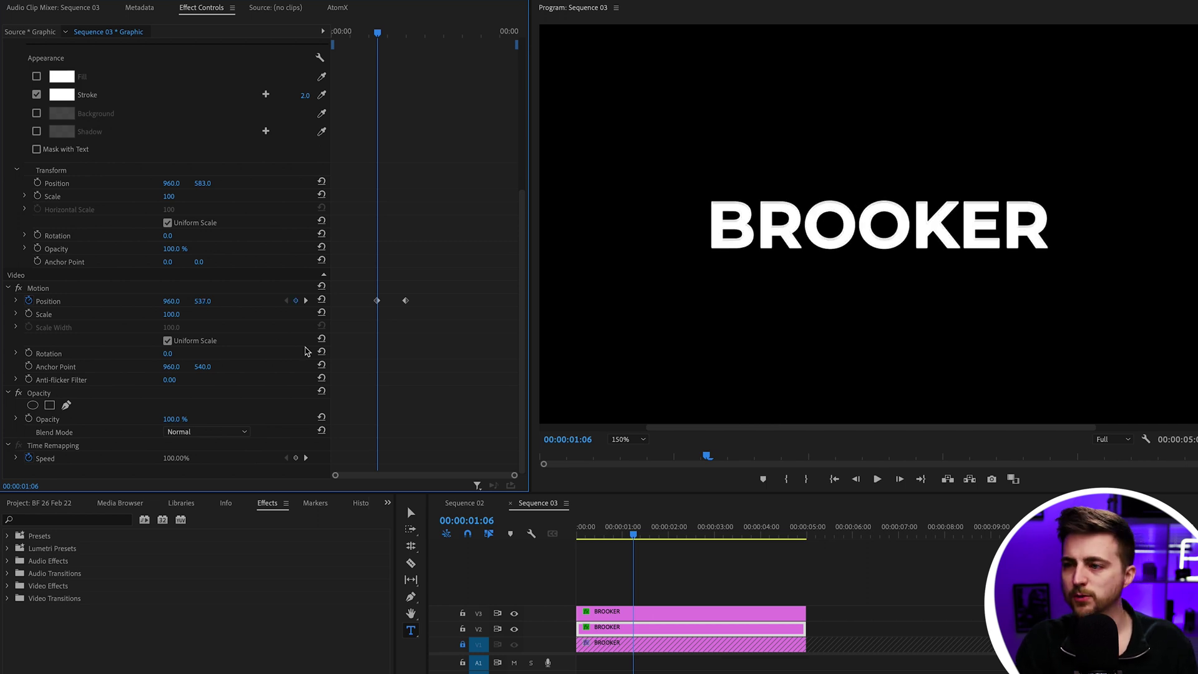
{"action": "key", "text": "space"}
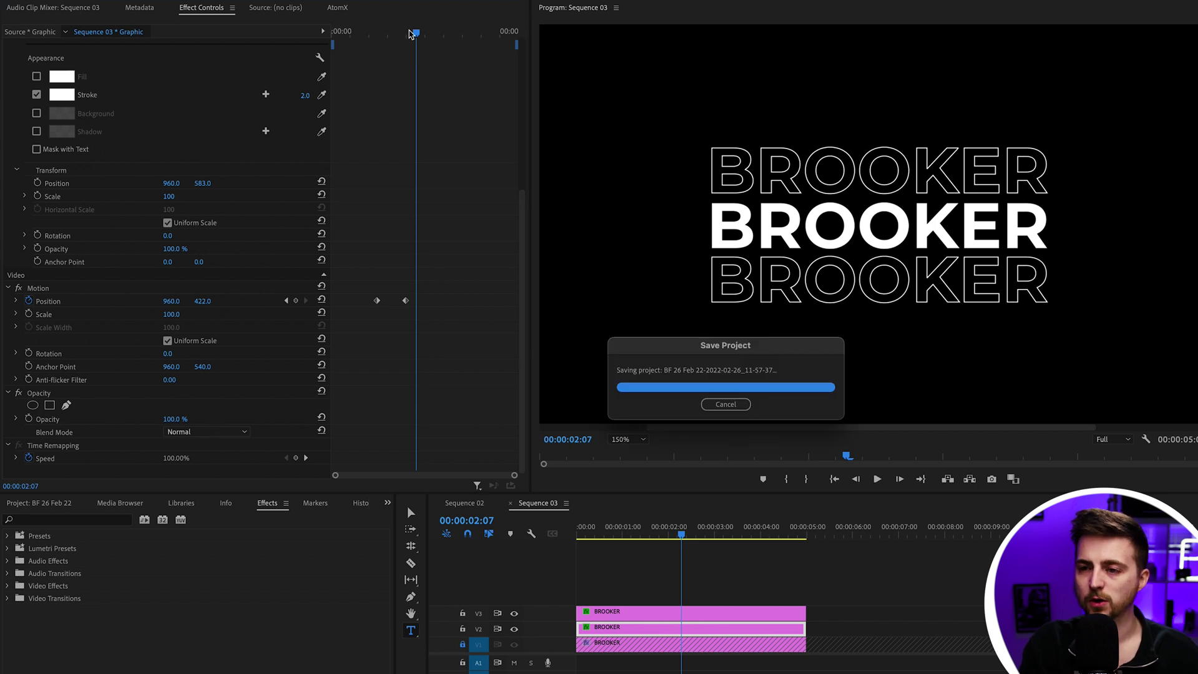
At 00:00:02:00, set V2 Position Y to 478 and V3 Position Y to 593.
{"action": "mouse_move", "coordinate": [410, 33]}
{"action": "left_mouse_down"}
{"action": "mouse_move", "coordinate": [395, 33]}
{"action": "mouse_move", "coordinate": [407, 33]}
{"action": "left_mouse_up"}
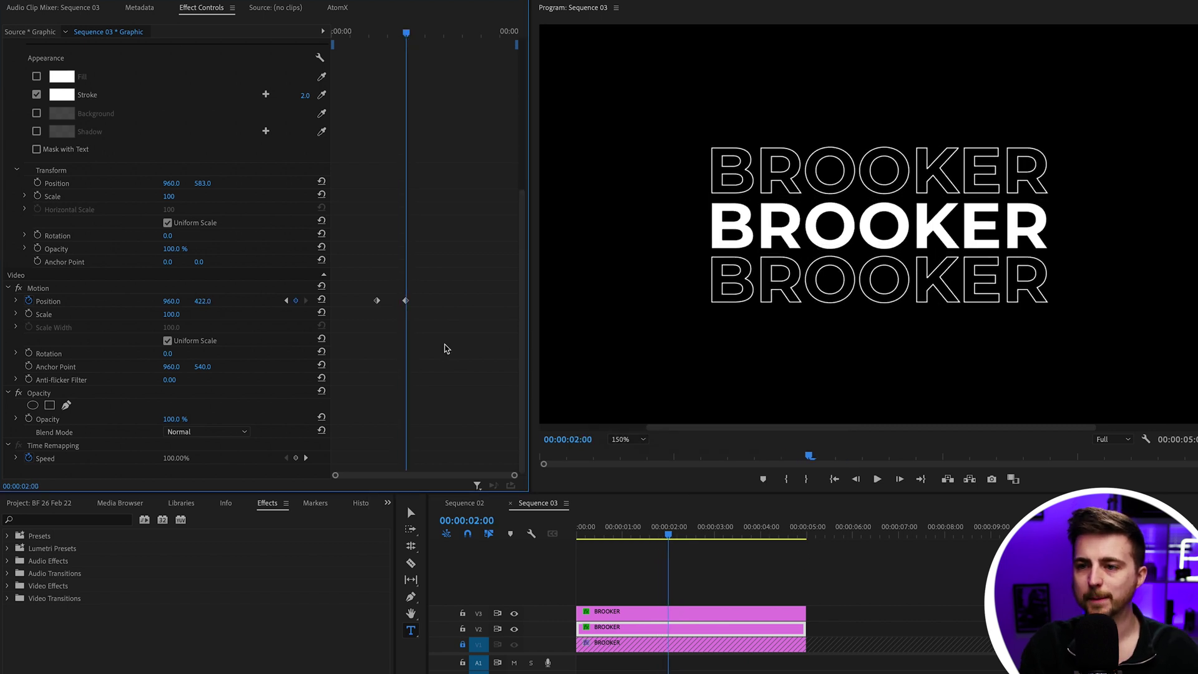
{"action": "key", "text": "equal"}
{"action": "key", "text": "equal"}
{"action": "key", "text": "equal"}
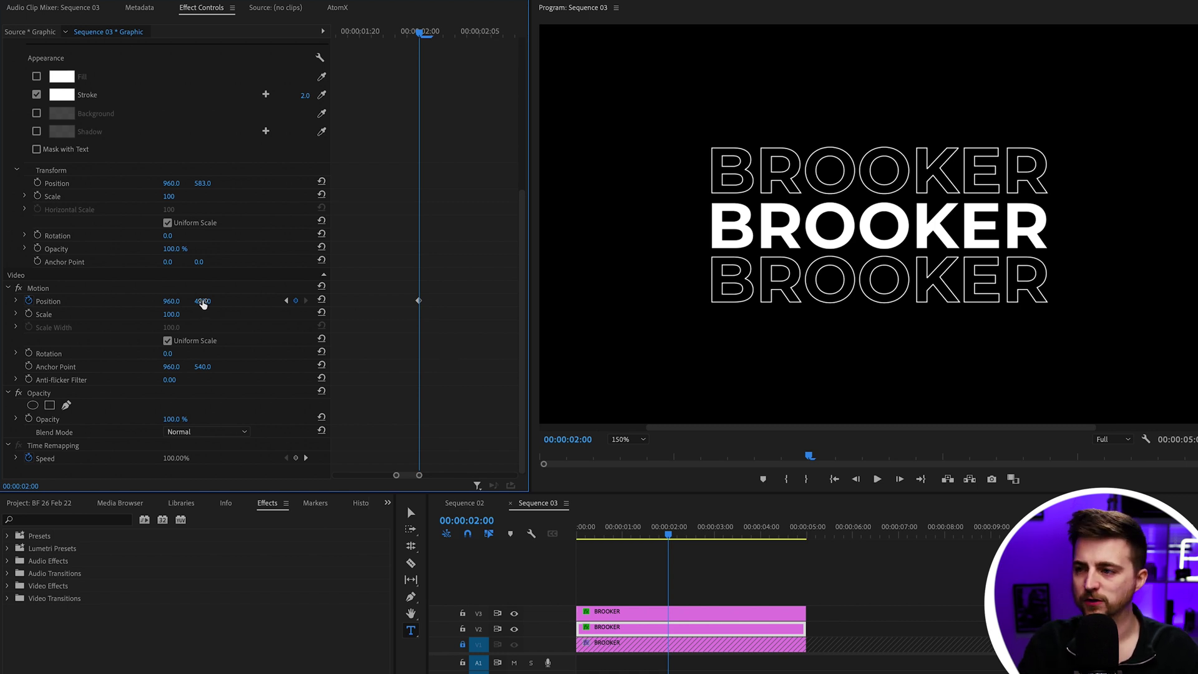
{"action": "mouse_move", "coordinate": [202, 301]}
{"action": "left_mouse_down"}
{"action": "mouse_move", "coordinate": [173, 301]}
{"action": "mouse_move", "coordinate": [237, 301]}
{"action": "mouse_move", "coordinate": [209, 302]}
{"action": "left_mouse_up"}
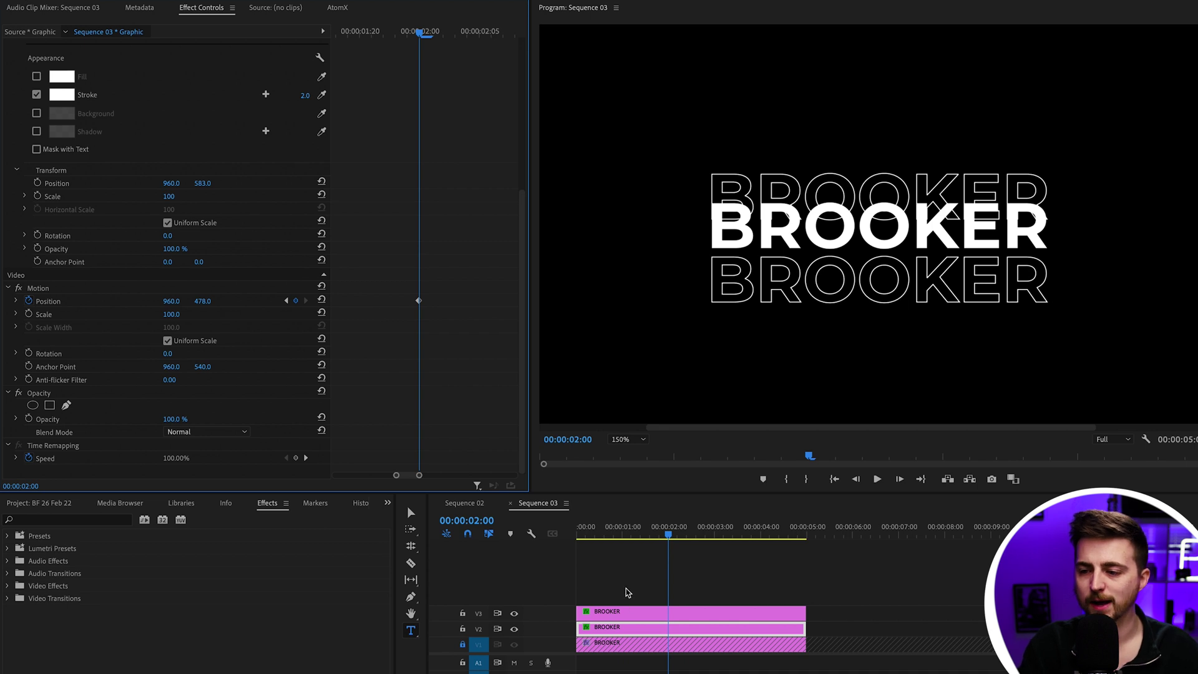
{"action": "left_click", "coordinate": [628, 612]}
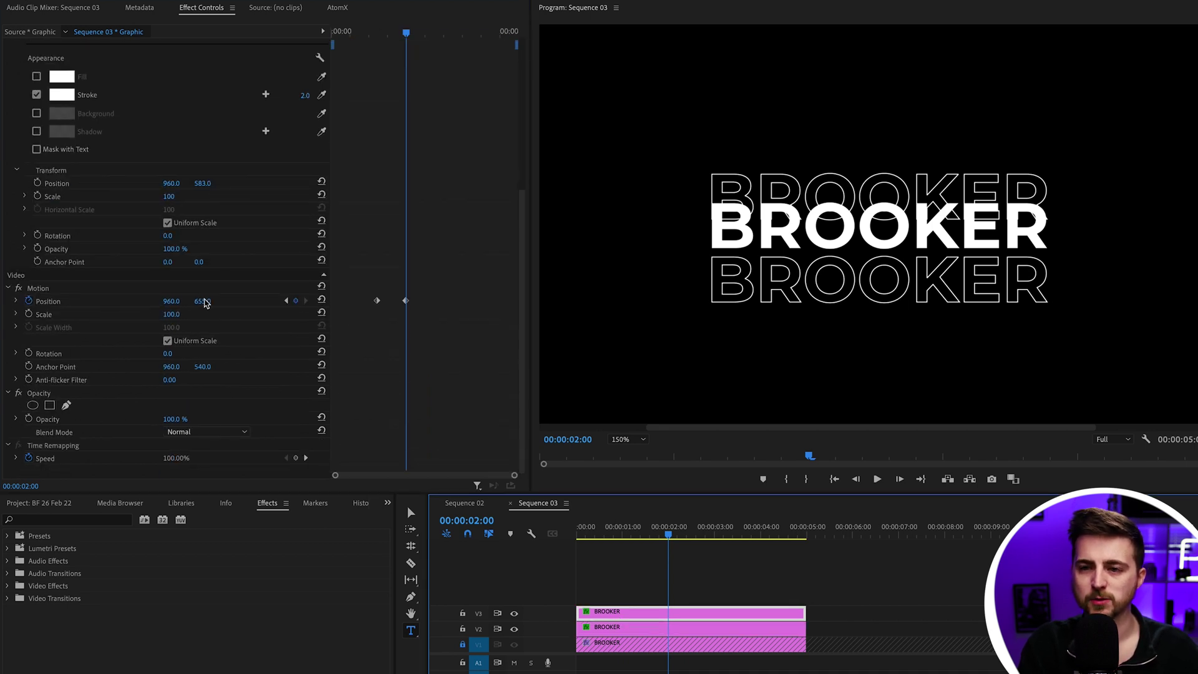
{"action": "left_click_drag", "start_coordinate": [206, 303], "coordinate": [171, 302]}
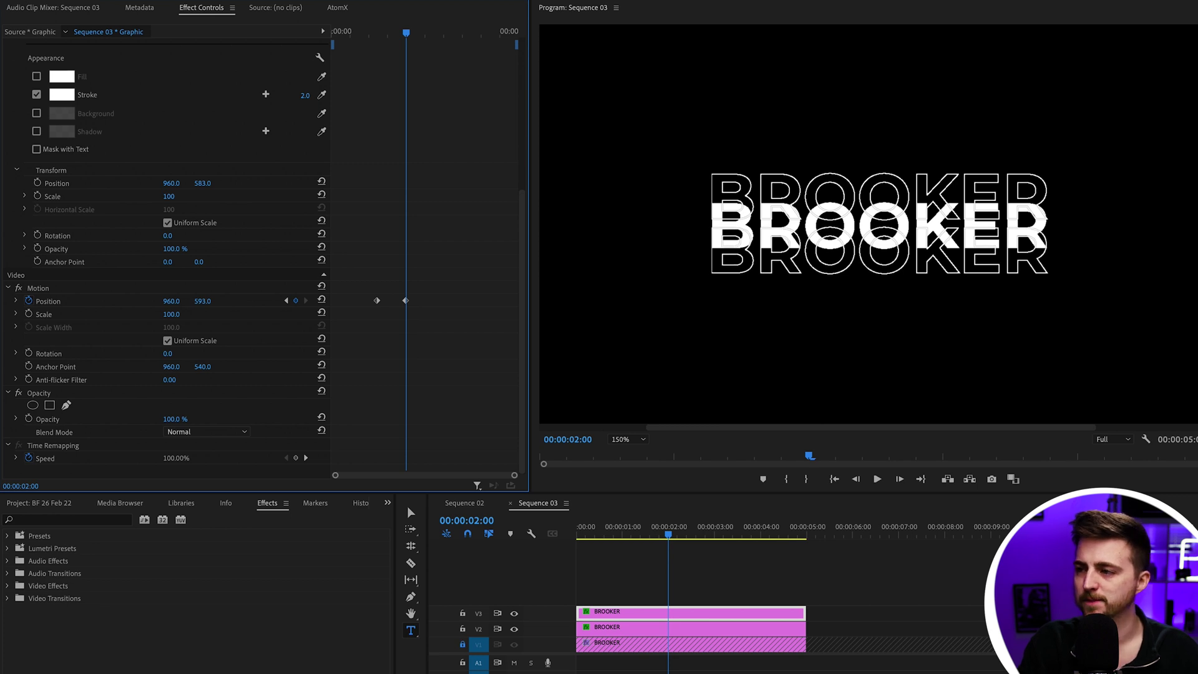
{"action": "left_click", "coordinate": [717, 630]}
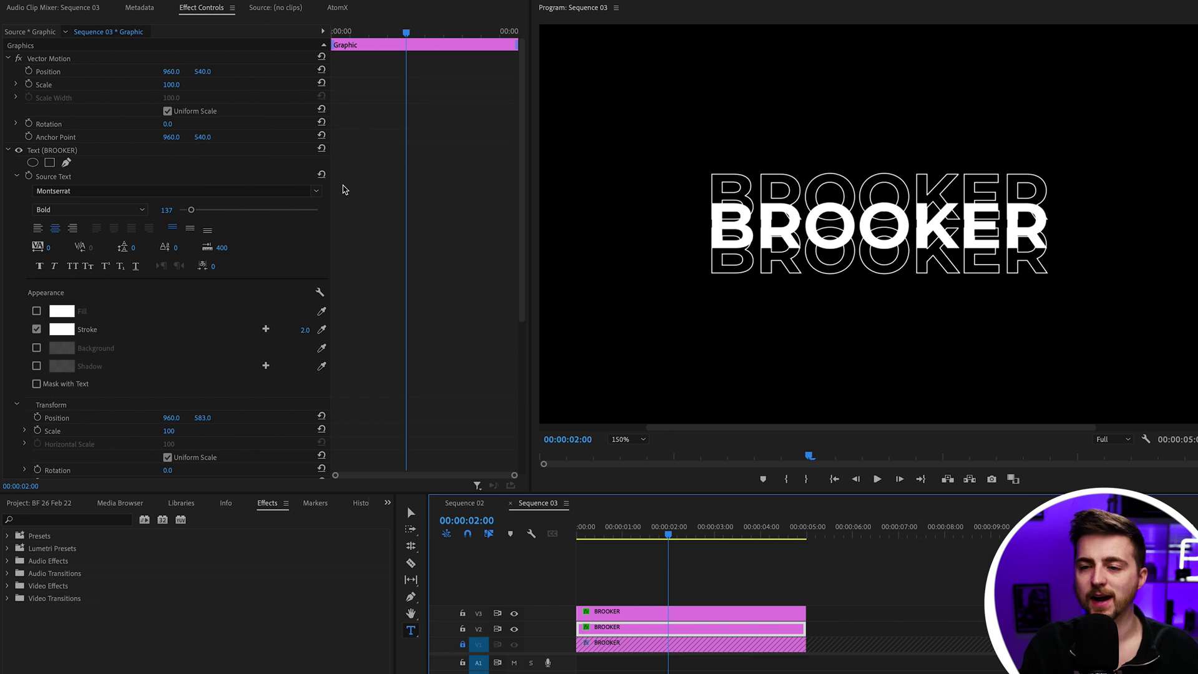
Draw a four-point free-form opacity mask around the upper BROOKER with feather 0.0.
{"action": "scroll", "coordinate": [345, 190], "scroll_direction": "down", "scroll_amount": 5}
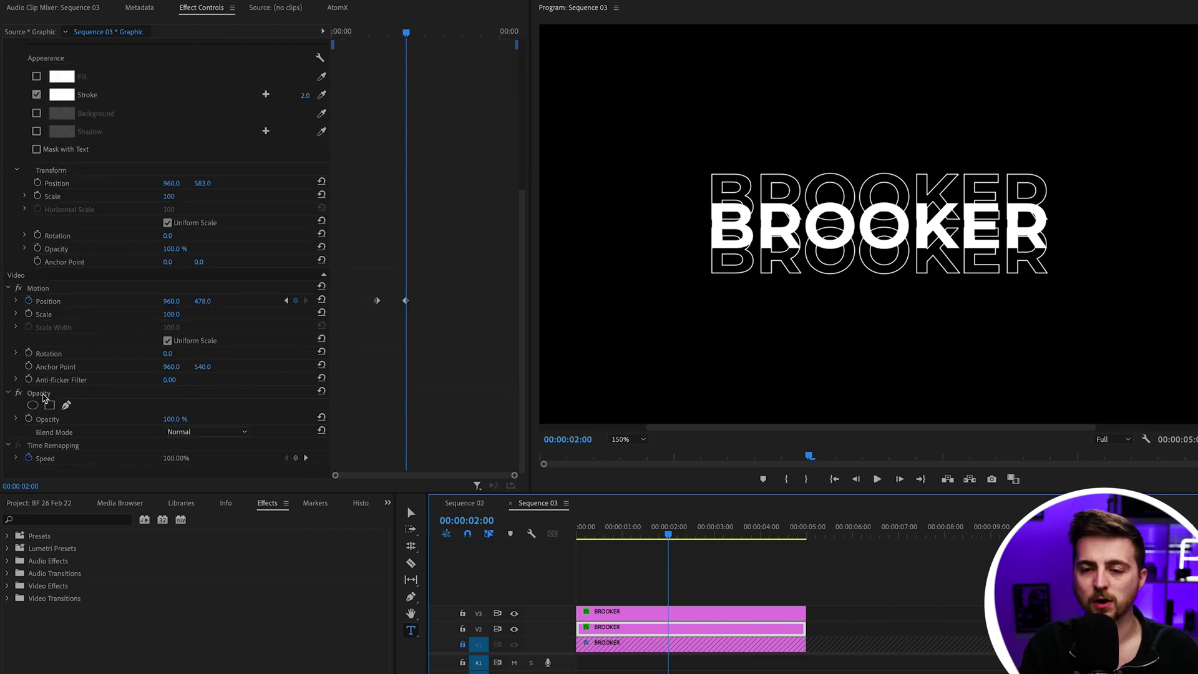
{"action": "left_click", "coordinate": [56, 394]}
{"action": "left_click", "coordinate": [67, 407]}
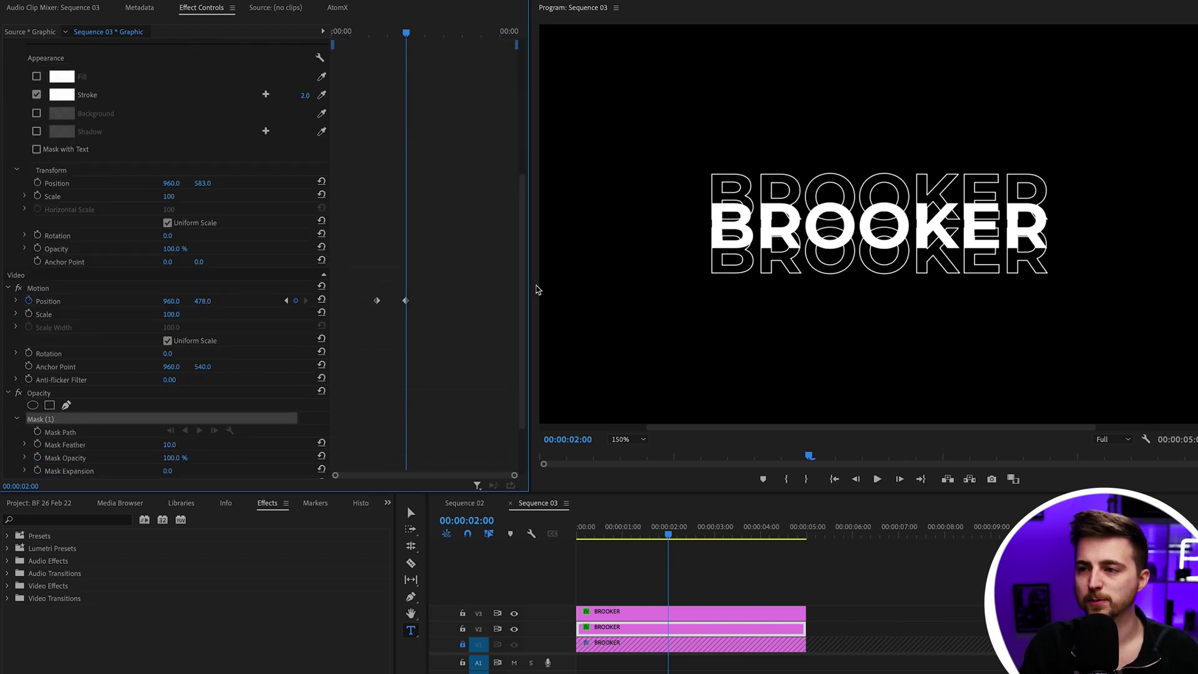
{"action": "left_click", "coordinate": [685, 153]}
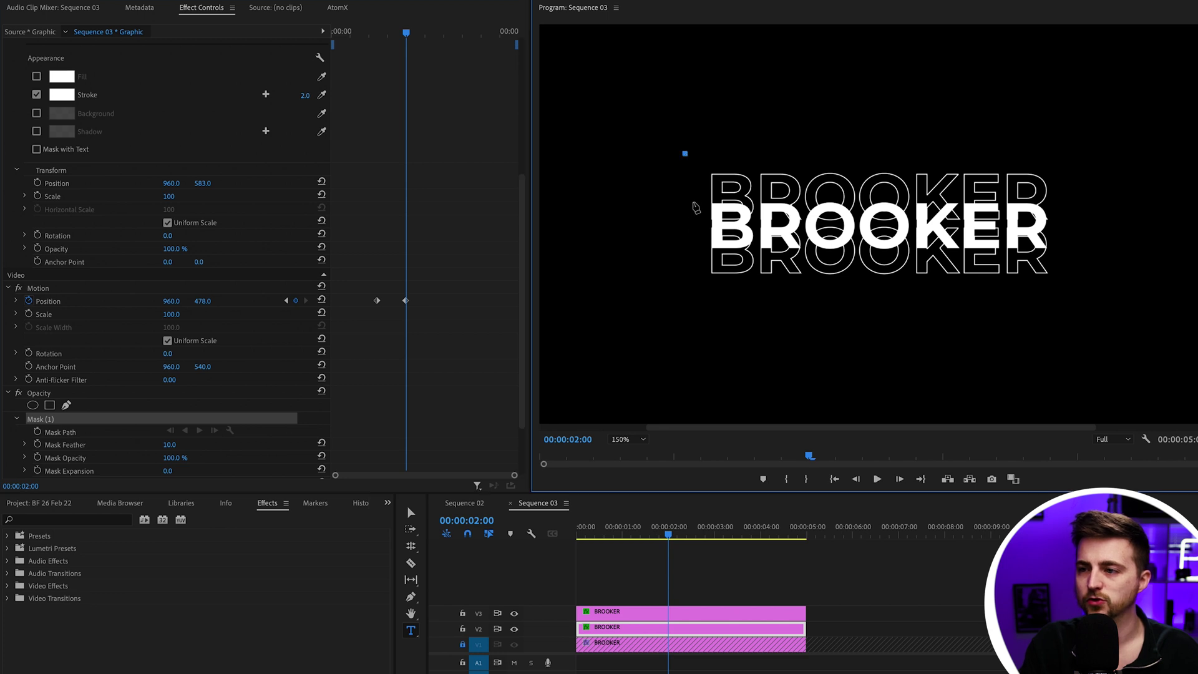
{"action": "left_click", "coordinate": [690, 198]}
{"action": "left_click", "coordinate": [1087, 189]}
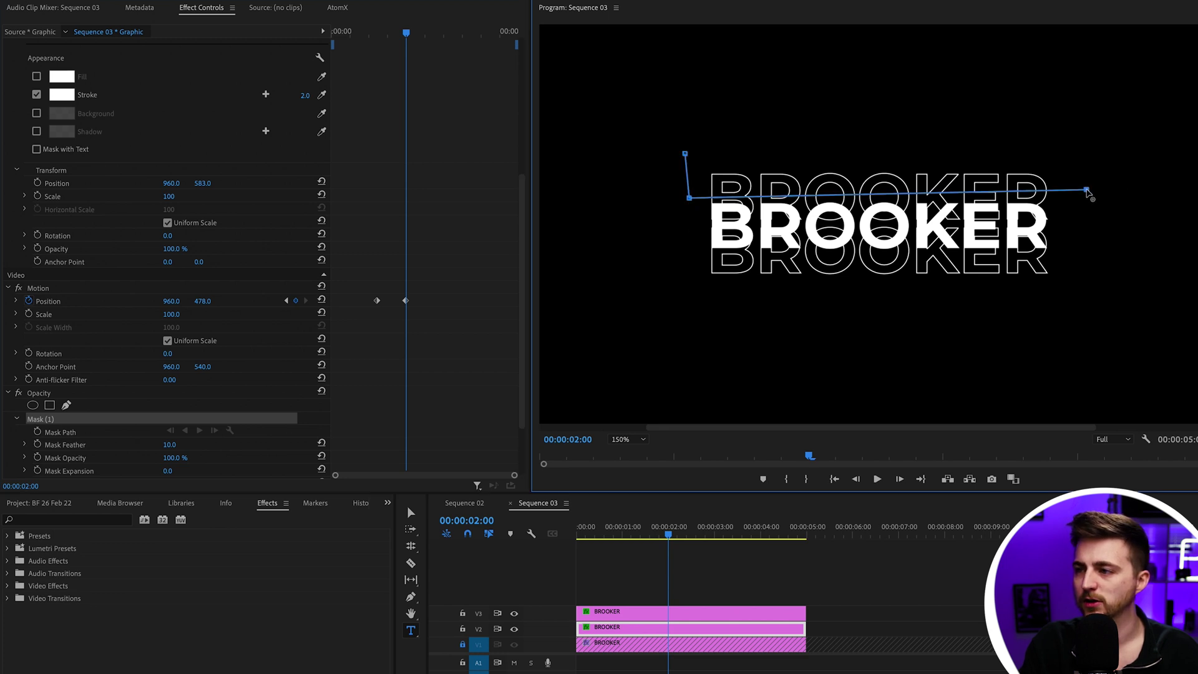
{"action": "left_click", "coordinate": [1091, 148]}
{"action": "left_click", "coordinate": [686, 154]}
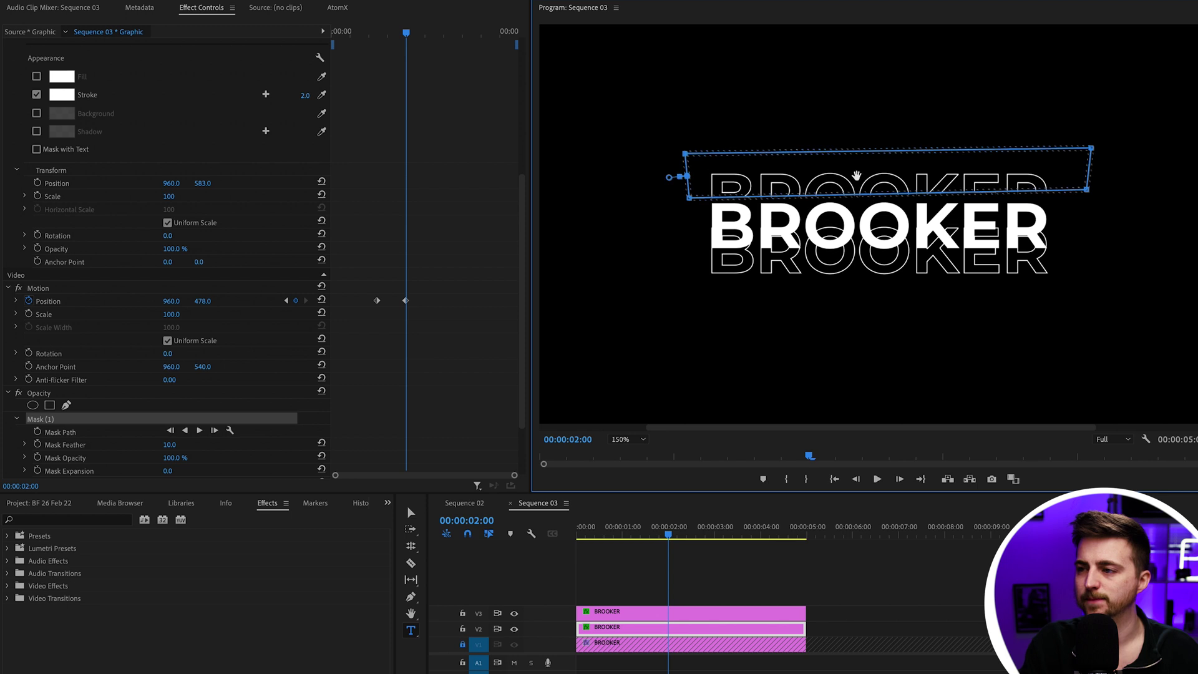
{"action": "left_click_drag", "start_coordinate": [1089, 199], "coordinate": [1086, 198]}
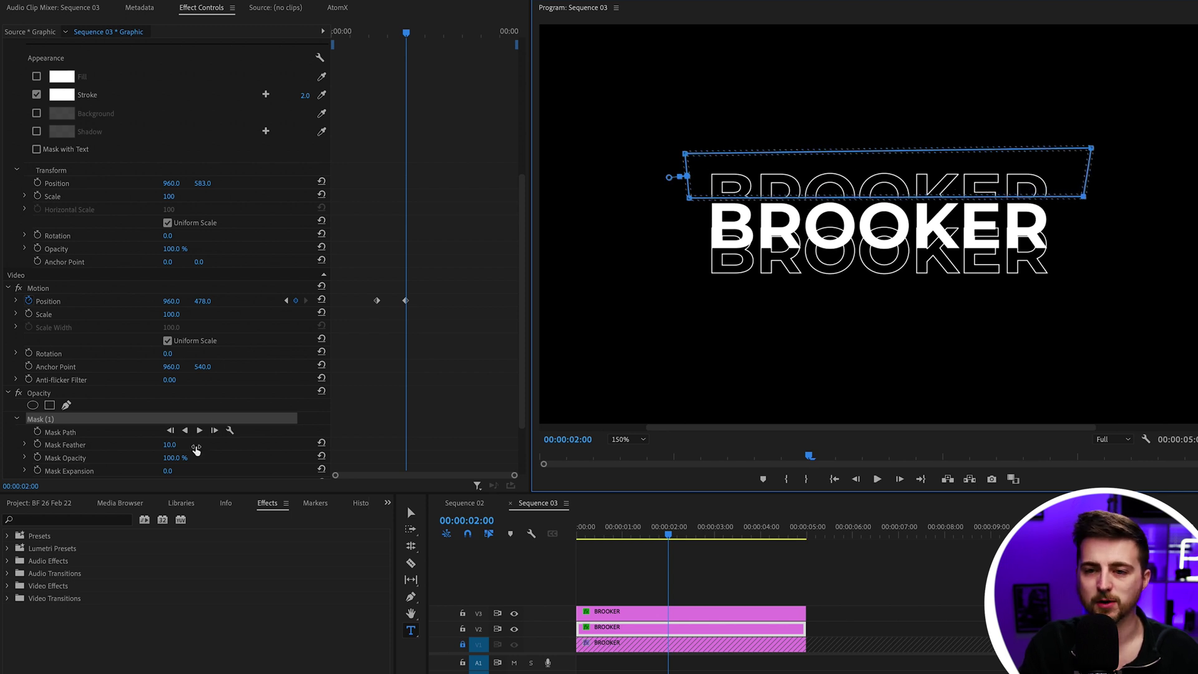
{"action": "left_click_drag", "start_coordinate": [196, 450], "coordinate": [175, 450]}
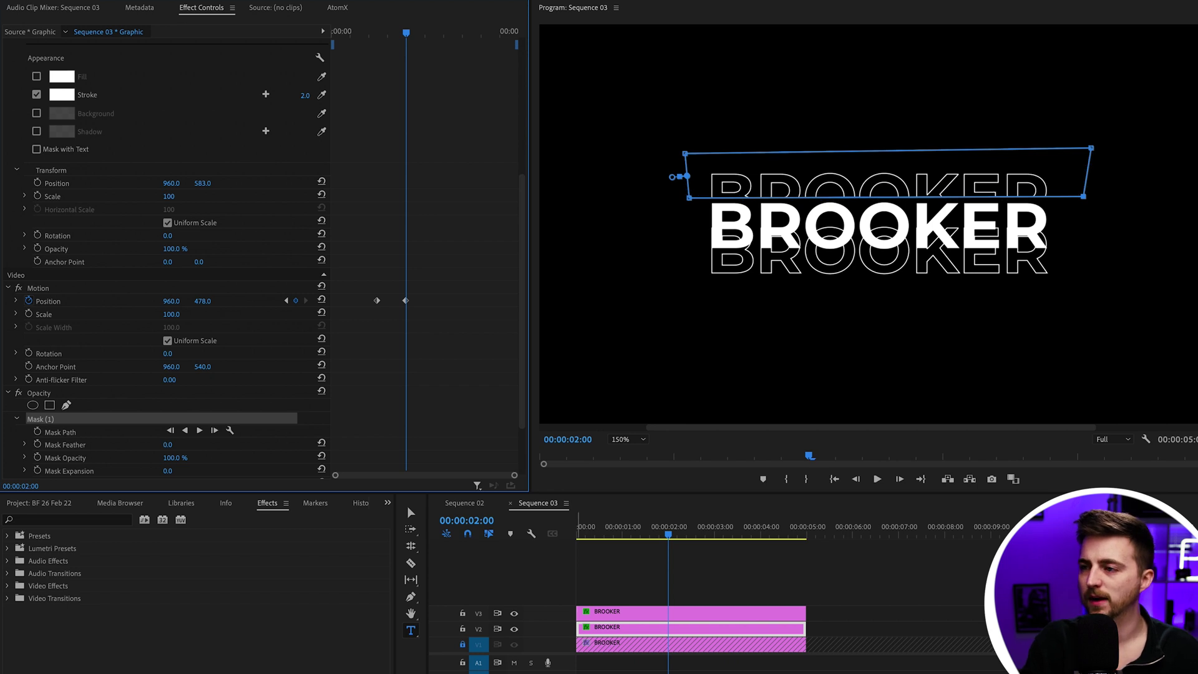
{"action": "left_click", "coordinate": [624, 577]}
Add a Mask Path keyframe at 00:00:02:00 on the upper outlined copy.
{"action": "left_click", "coordinate": [774, 627]}
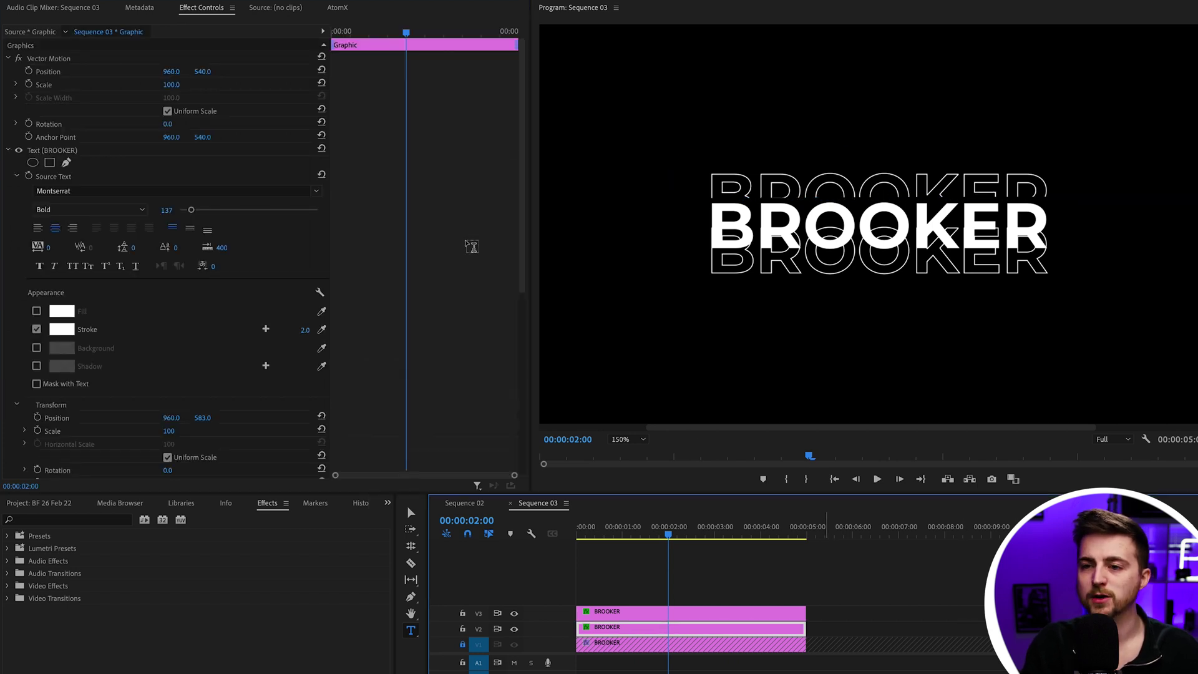
{"action": "scroll", "coordinate": [467, 245], "scroll_direction": "down", "scroll_amount": 5}
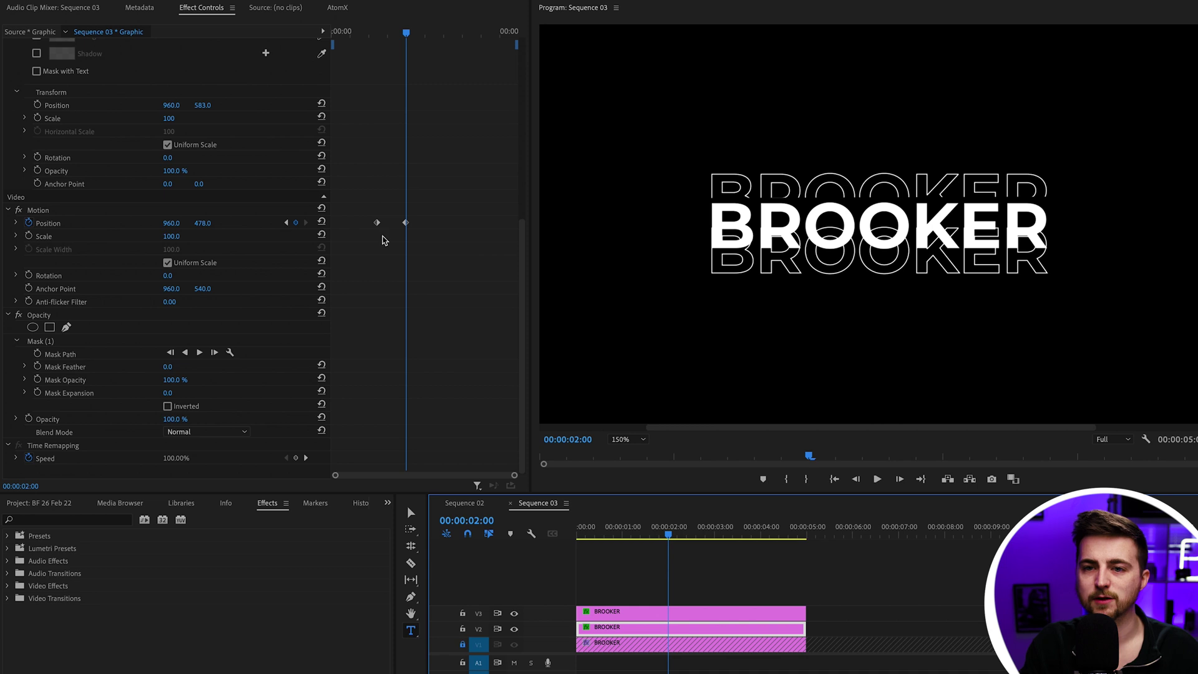
{"action": "left_click", "coordinate": [37, 354]}
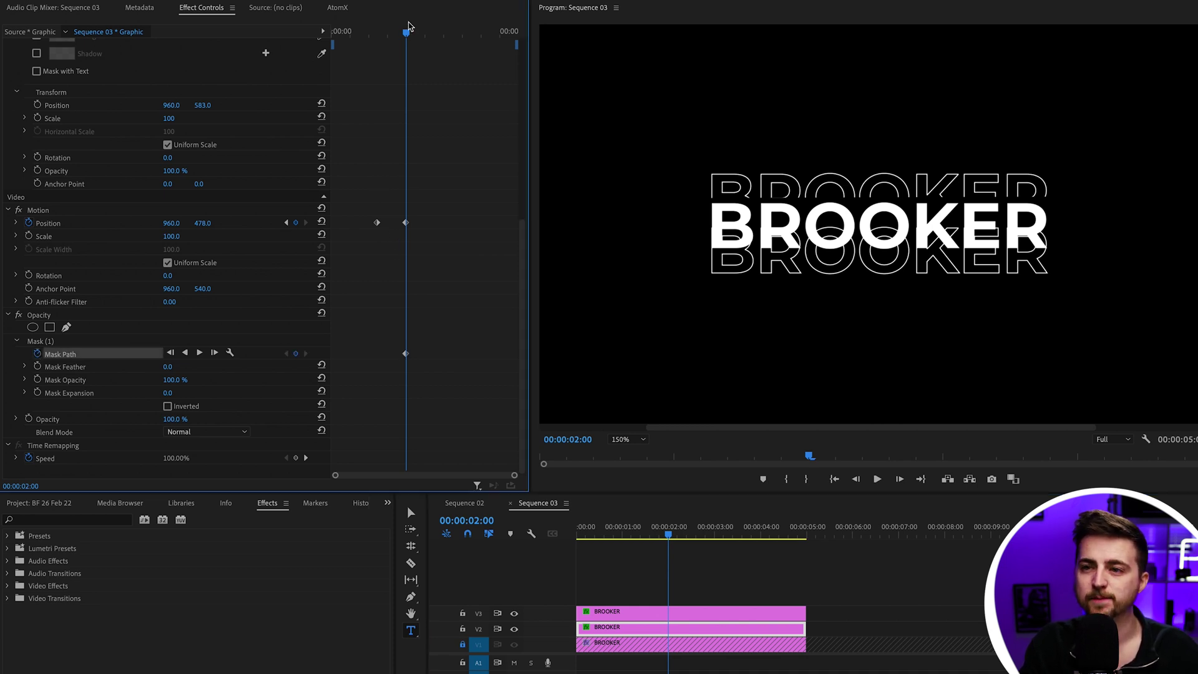
At about 00:00:01:06, raise the mask above the solid BROOKER word.
{"action": "left_click_drag", "start_coordinate": [409, 27], "coordinate": [381, 39]}
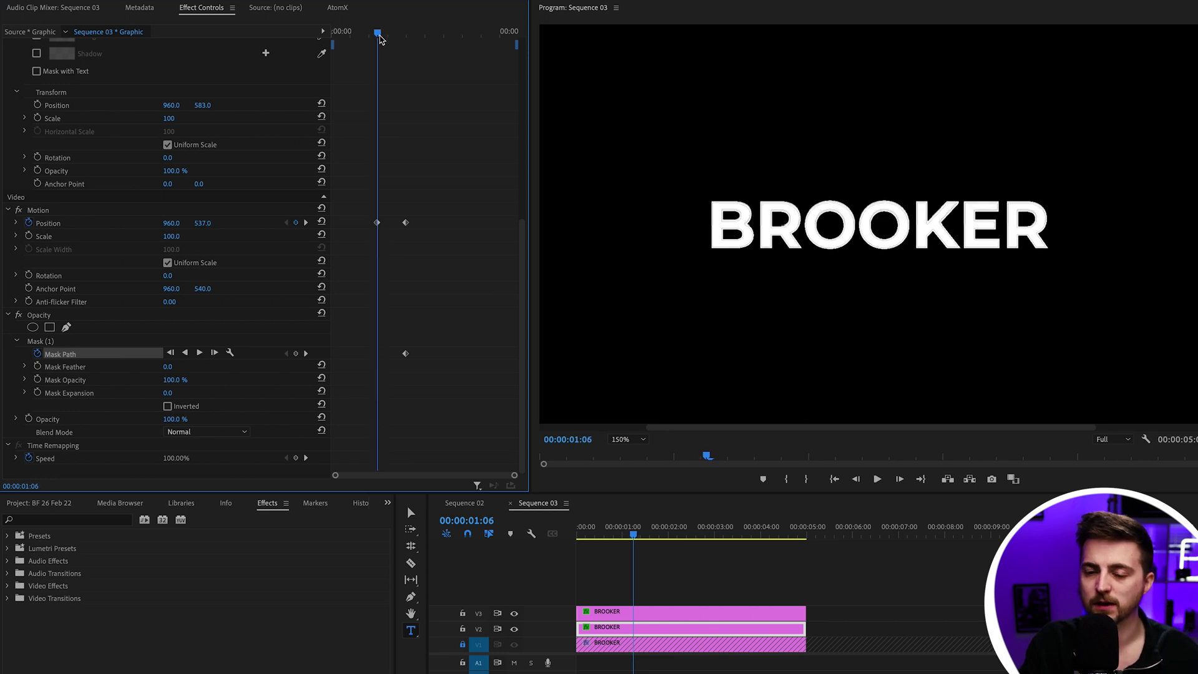
{"action": "left_click", "coordinate": [50, 342]}
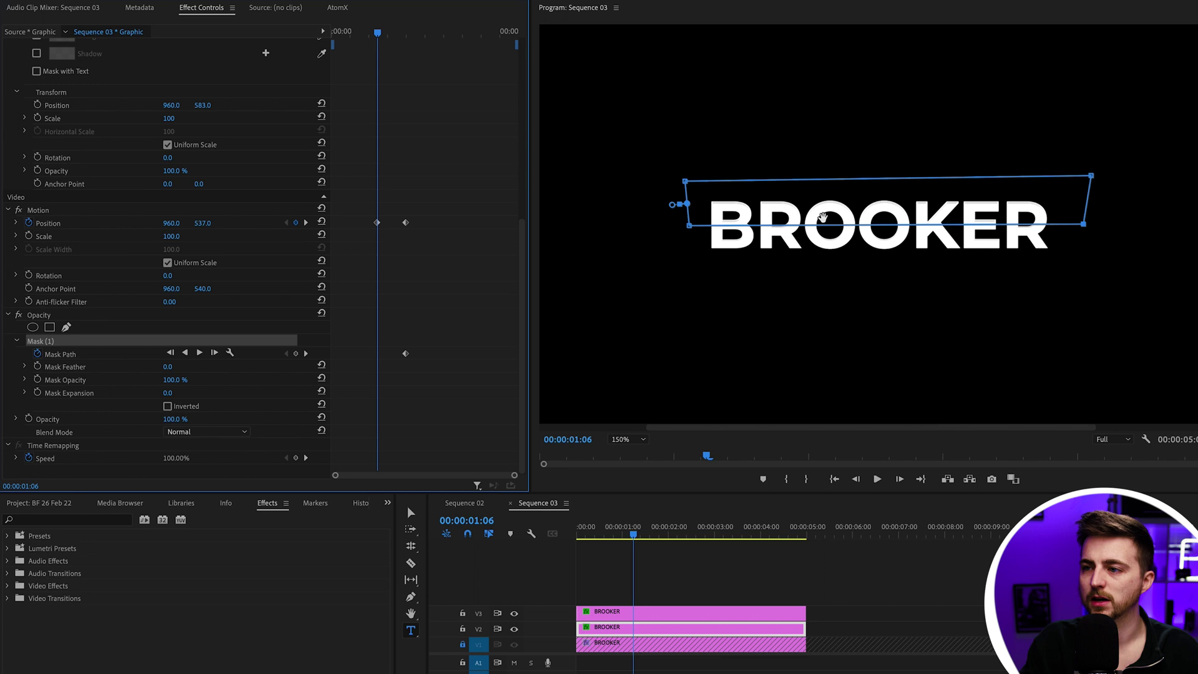
{"action": "left_click_drag", "start_coordinate": [823, 217], "coordinate": [823, 184]}
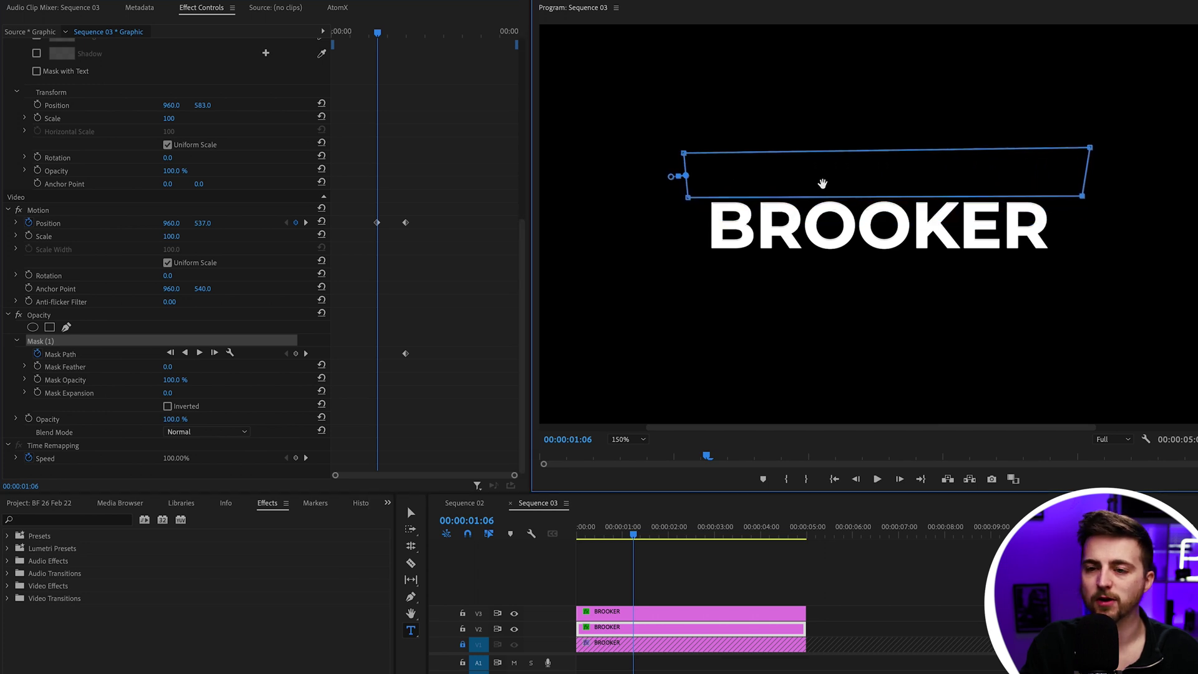
Replay the animation from an earlier frame to check the outline emerging.
{"action": "key", "text": "space"}
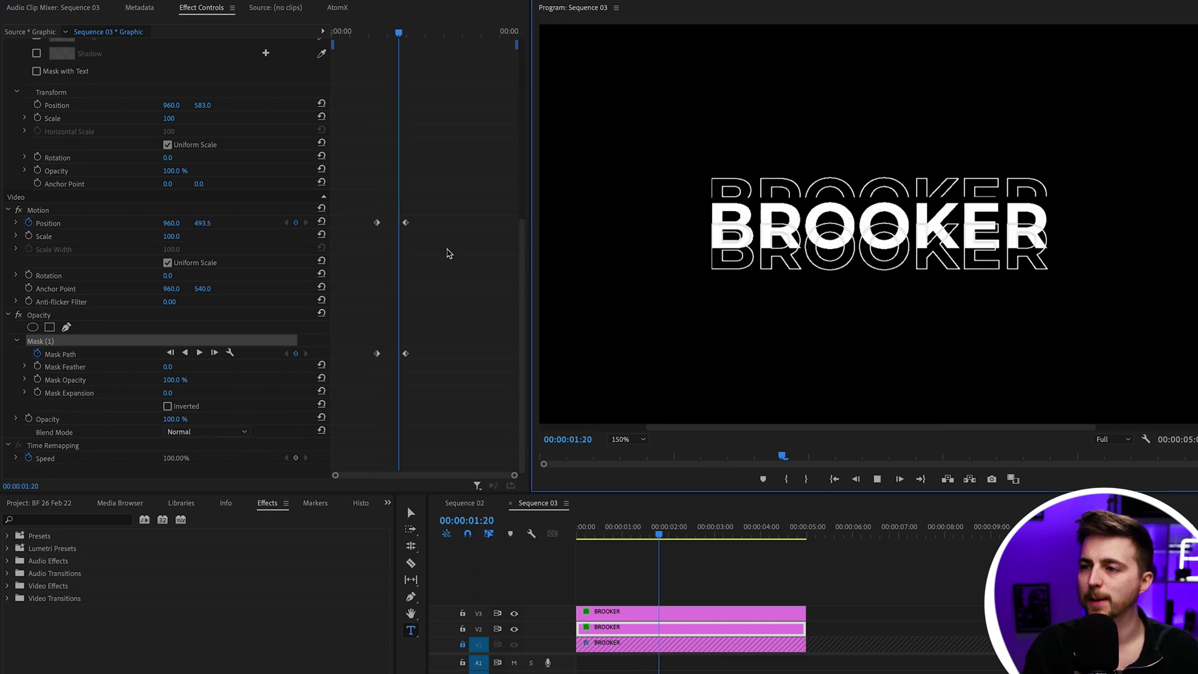
{"action": "key", "text": "space"}
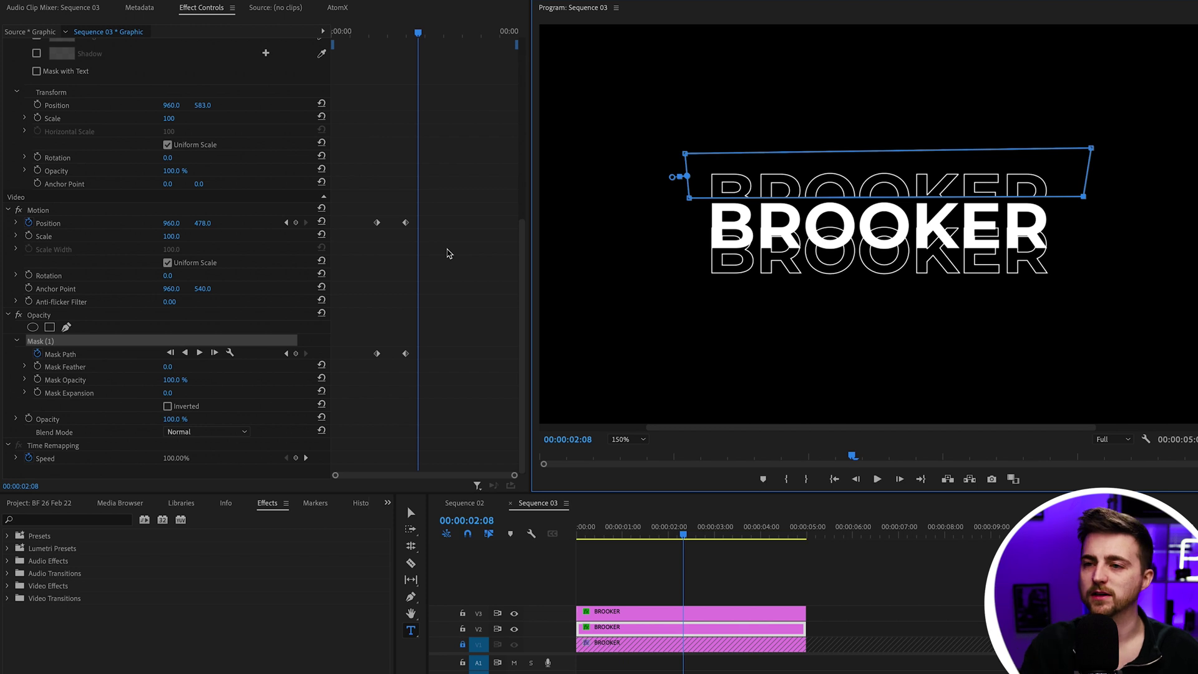
{"action": "mouse_move", "coordinate": [402, 30]}
{"action": "left_mouse_down"}
{"action": "mouse_move", "coordinate": [386, 31]}
{"action": "mouse_move", "coordinate": [415, 31]}
{"action": "mouse_move", "coordinate": [389, 33]}
{"action": "left_mouse_up"}
{"action": "key", "text": "space"}
{"action": "key", "text": "b"}
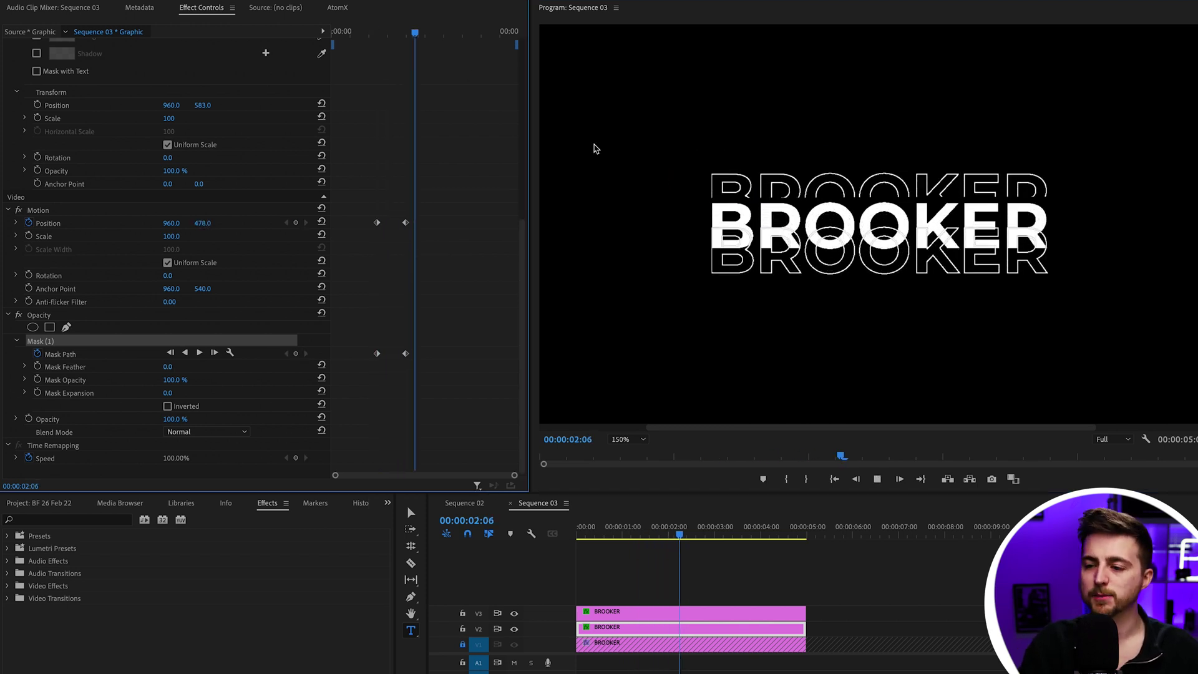
{"action": "left_click", "coordinate": [673, 614]}
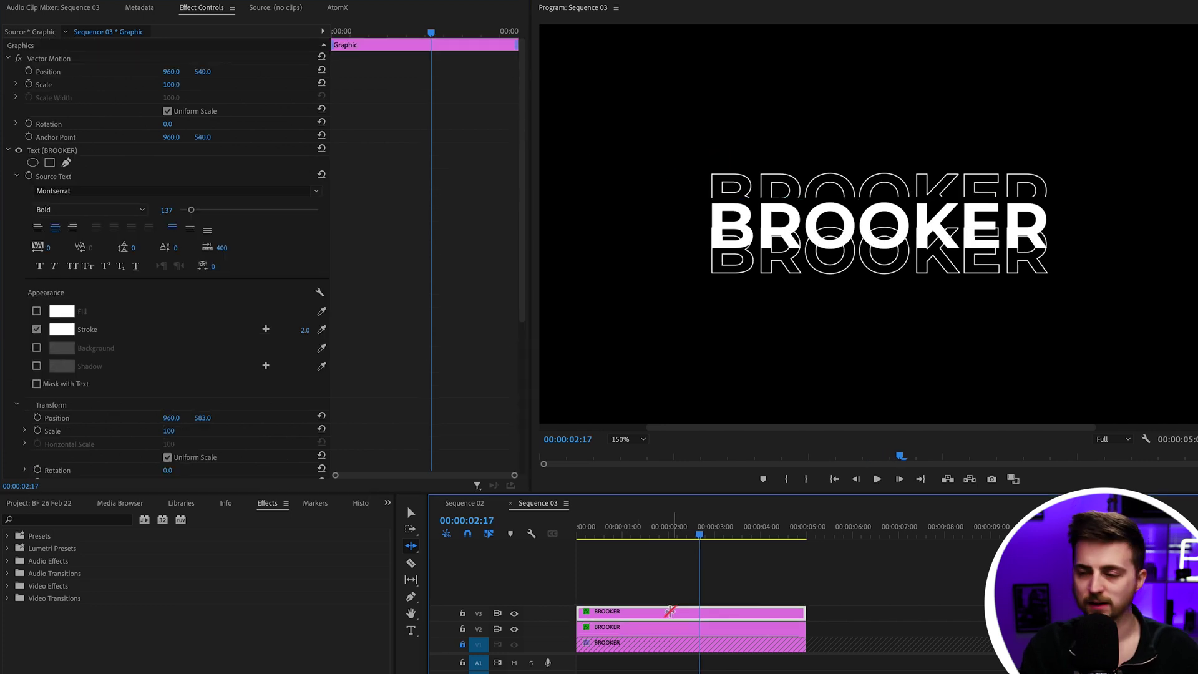
At 00:00:02:00, draw a four-point Opacity pen mask around the lower outlined copy on V3.
{"action": "key", "text": "v"}
{"action": "scroll", "coordinate": [464, 317], "scroll_direction": "down", "scroll_amount": 5}
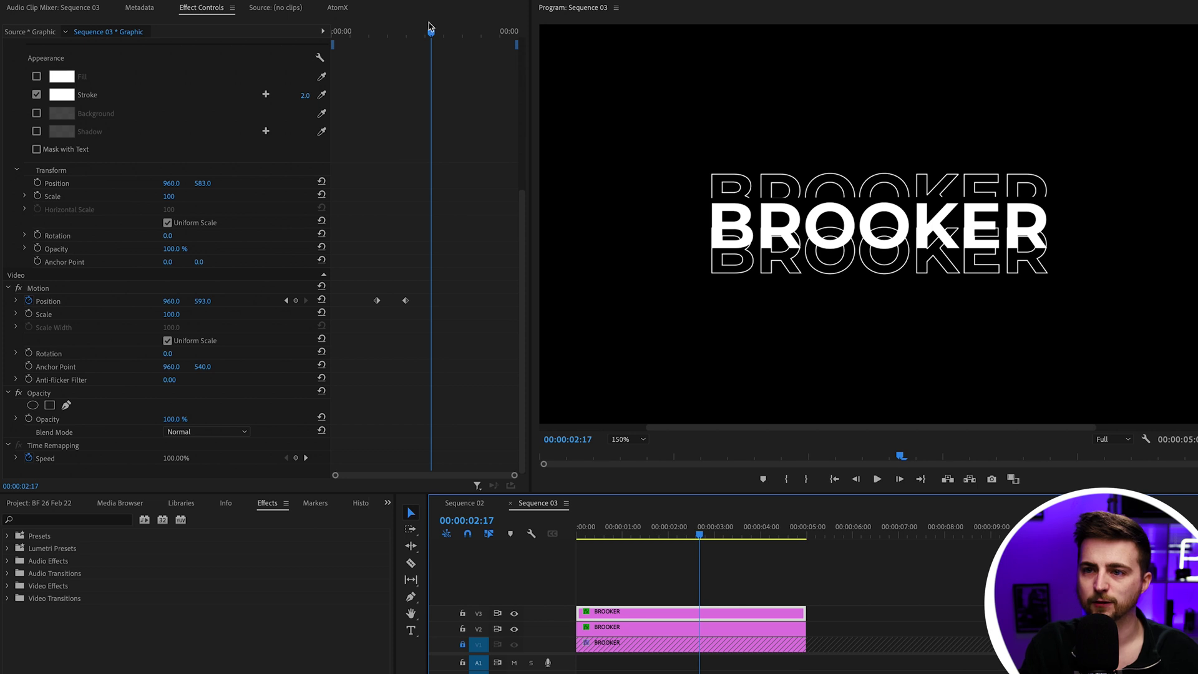
{"action": "left_click_drag", "start_coordinate": [429, 27], "coordinate": [407, 33]}
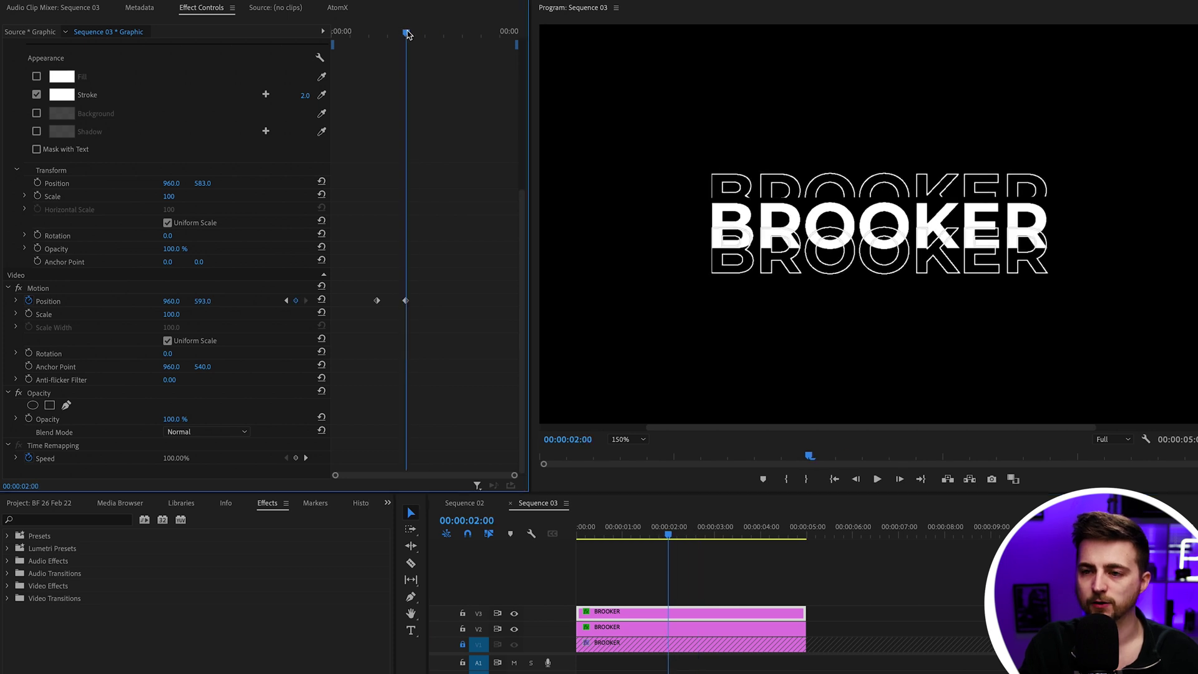
{"action": "left_click", "coordinate": [40, 393]}
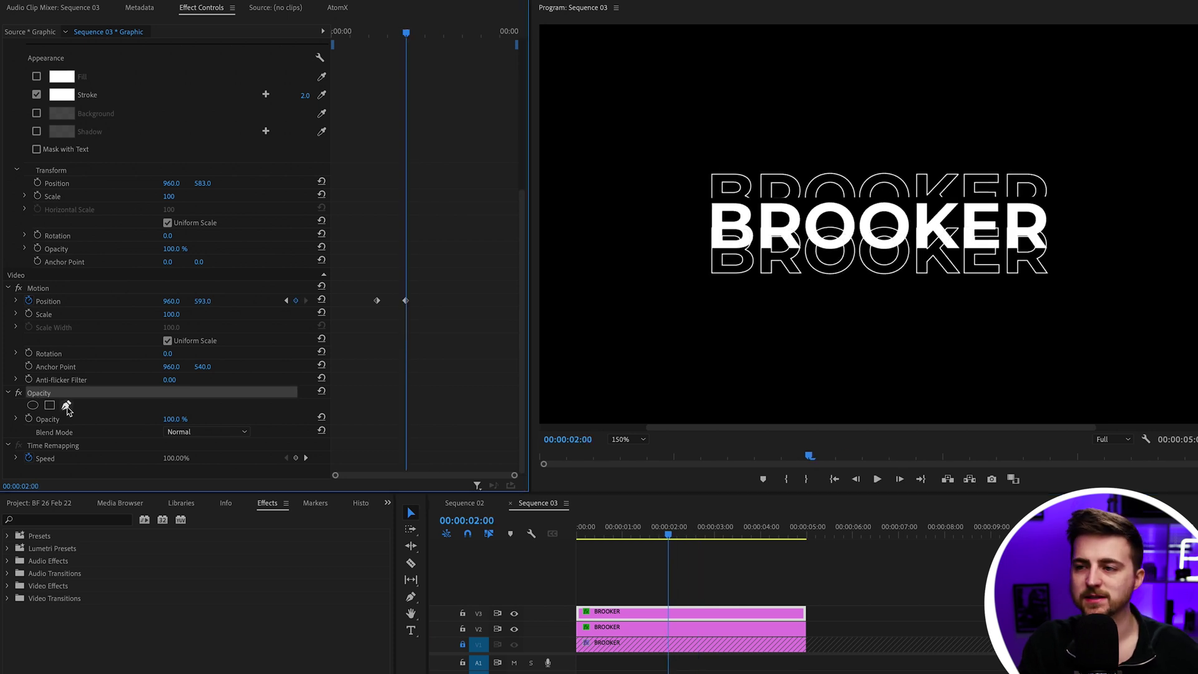
{"action": "left_click", "coordinate": [67, 406]}
{"action": "left_click", "coordinate": [688, 255]}
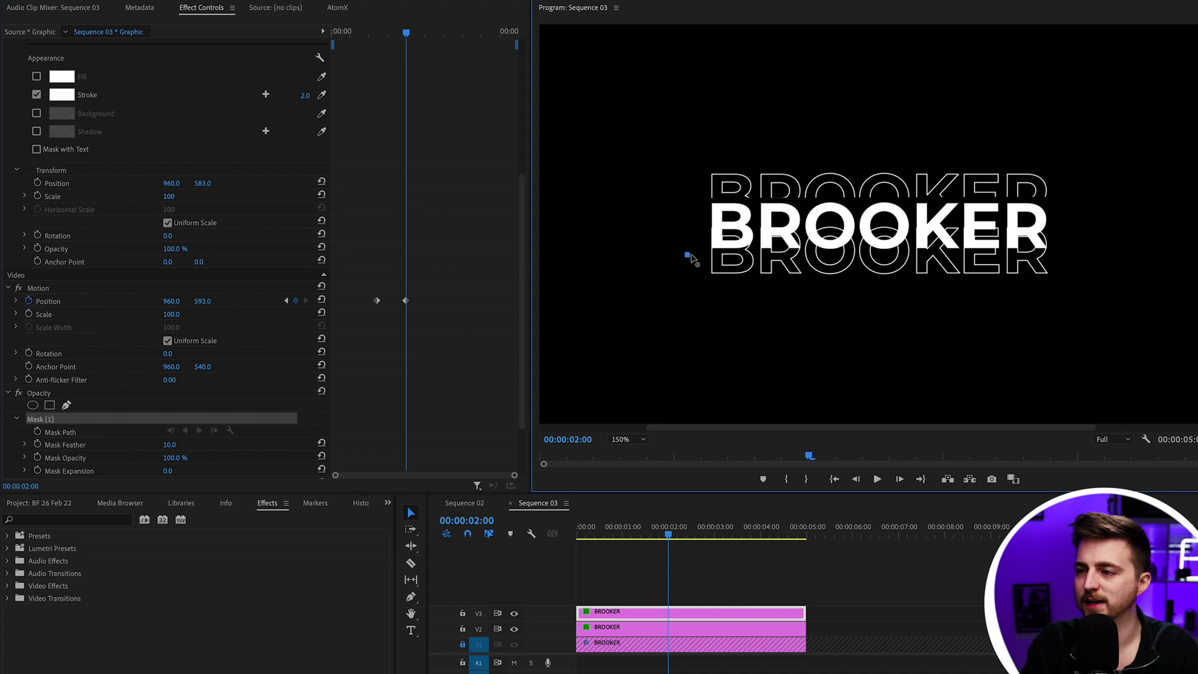
{"action": "left_click", "coordinate": [1100, 254]}
{"action": "left_click", "coordinate": [1089, 307]}
{"action": "left_click", "coordinate": [663, 306]}
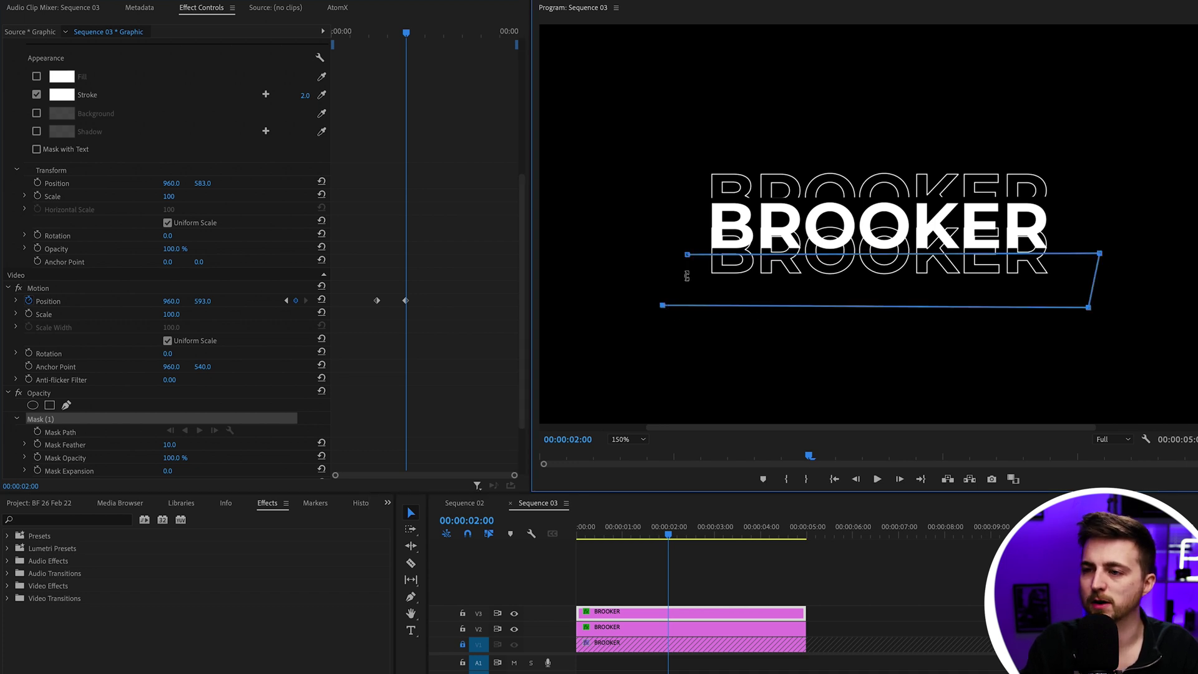
{"action": "left_click", "coordinate": [688, 256]}
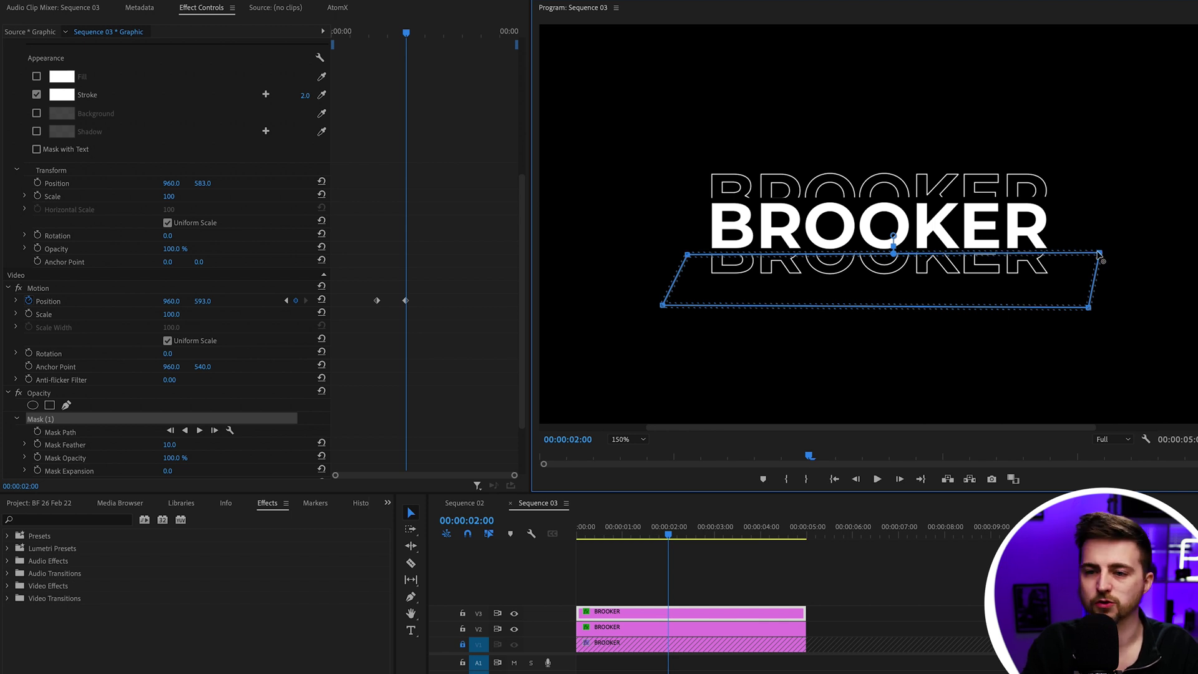
Keyframe Mask Path, then at 00:00:01:06 move the mask below the solid BROOKER word.
{"action": "left_click", "coordinate": [37, 432]}
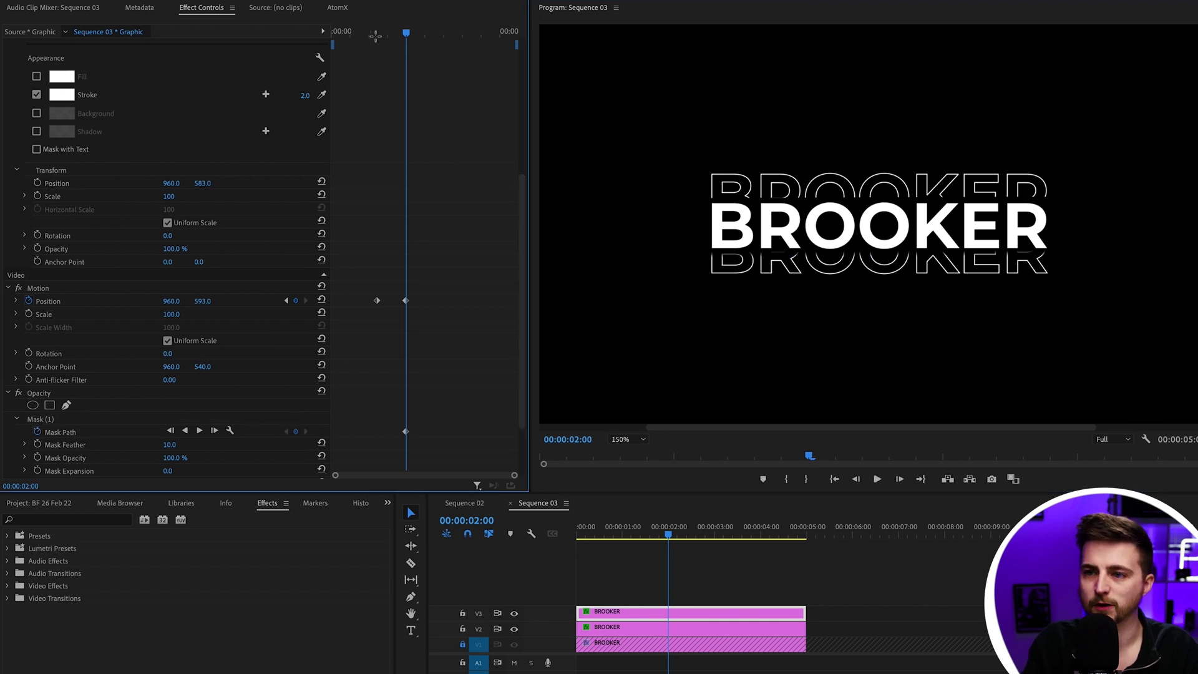
{"action": "left_click", "coordinate": [375, 34]}
{"action": "left_click_drag", "start_coordinate": [376, 36], "coordinate": [378, 36]}
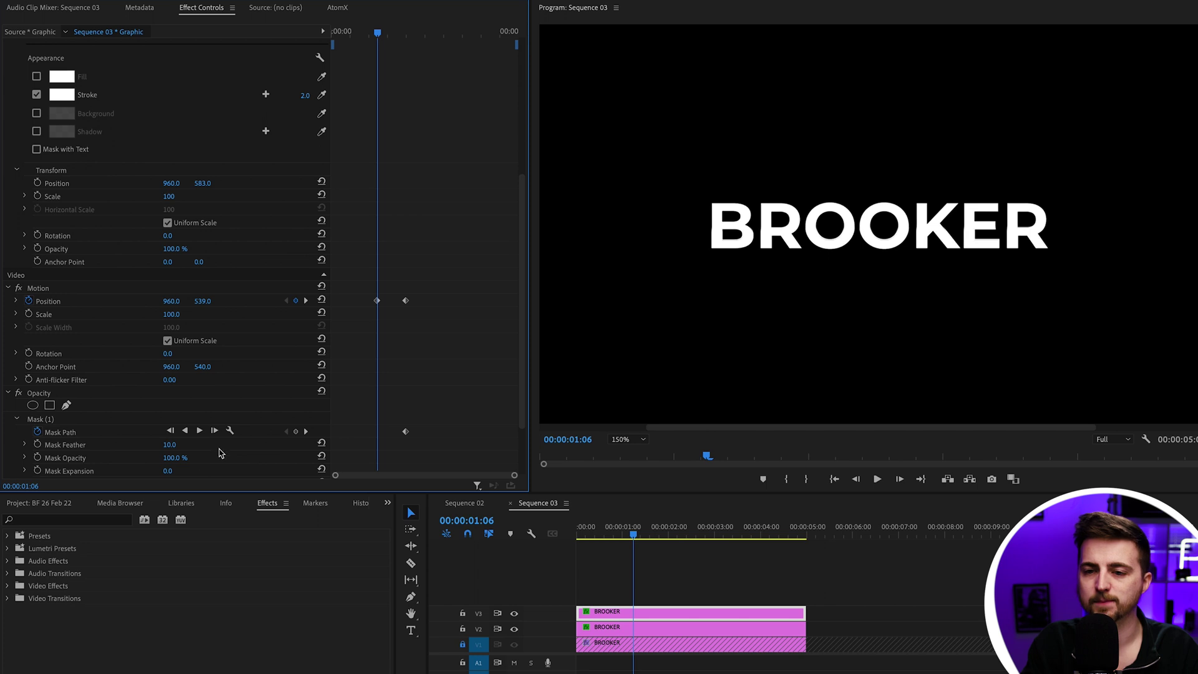
{"action": "left_click", "coordinate": [47, 422]}
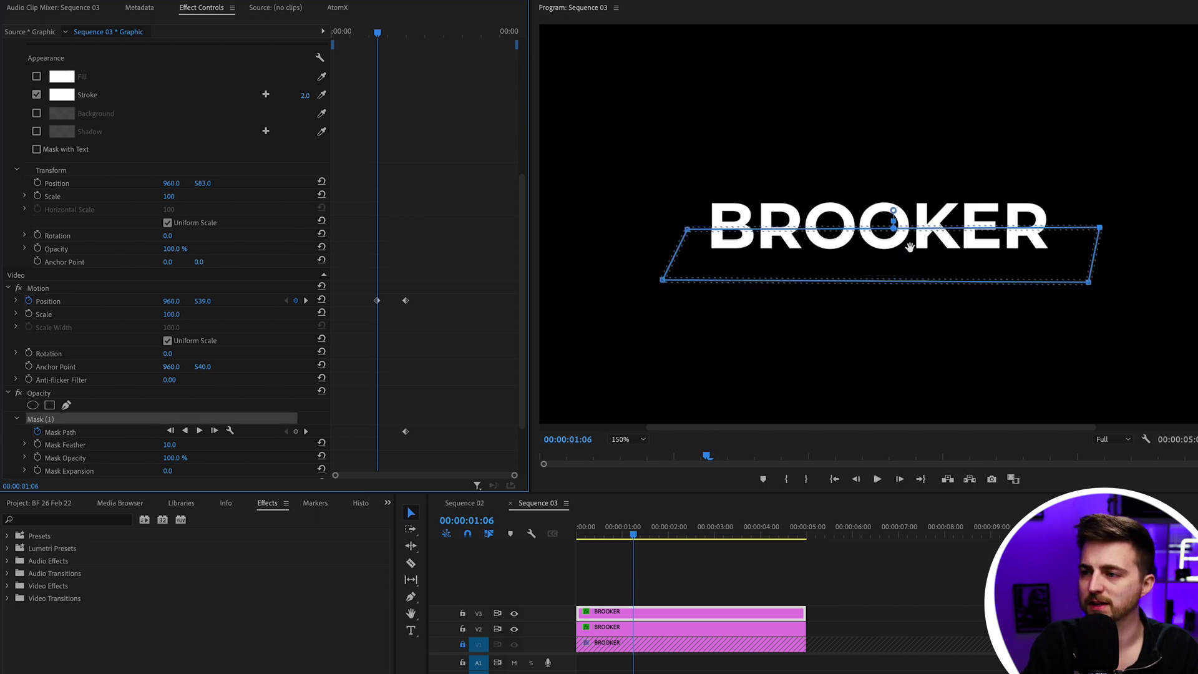
{"action": "left_click_drag", "start_coordinate": [910, 245], "coordinate": [910, 269]}
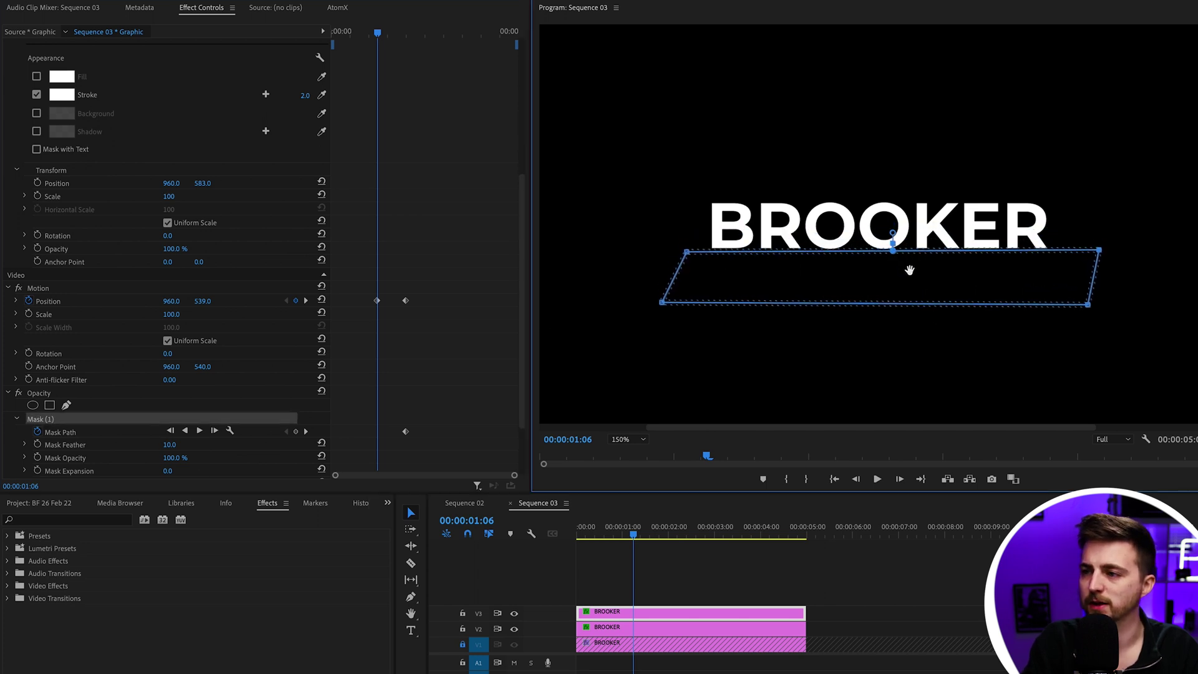
Preview the lower copy sliding out from behind the word.
{"action": "left_click", "coordinate": [704, 583]}
{"action": "key", "text": "space"}
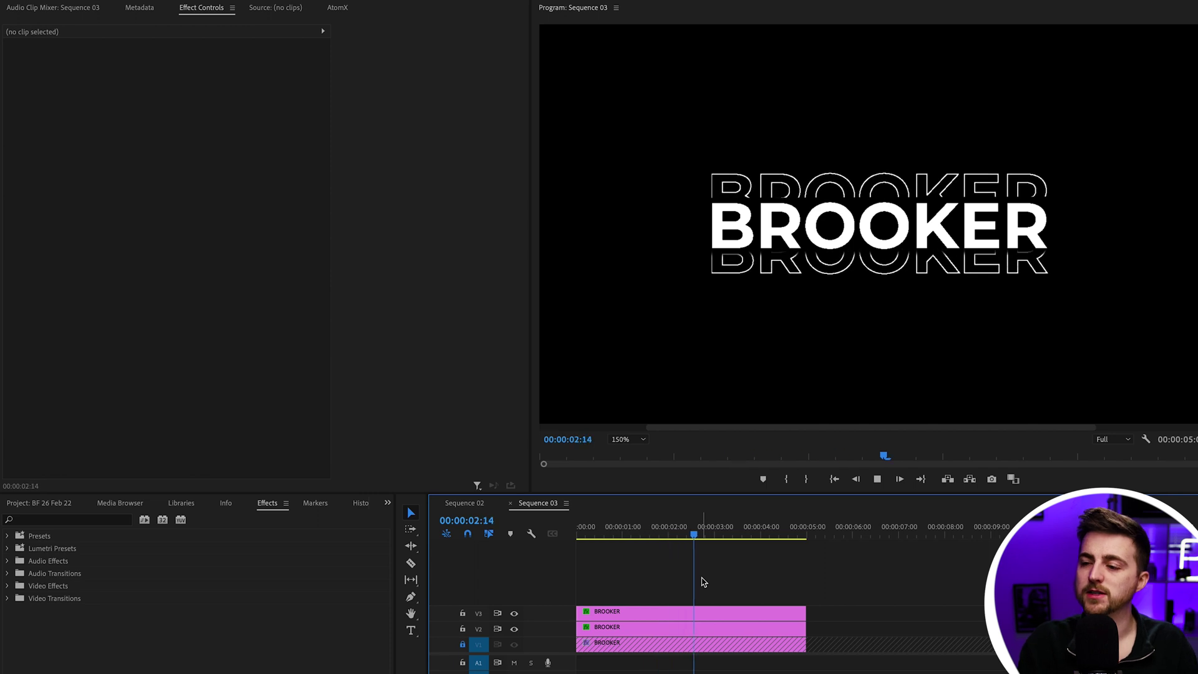
{"action": "key", "text": "space"}
{"action": "left_click", "coordinate": [646, 535]}
{"action": "left_click", "coordinate": [621, 535]}
{"action": "key", "text": "space"}
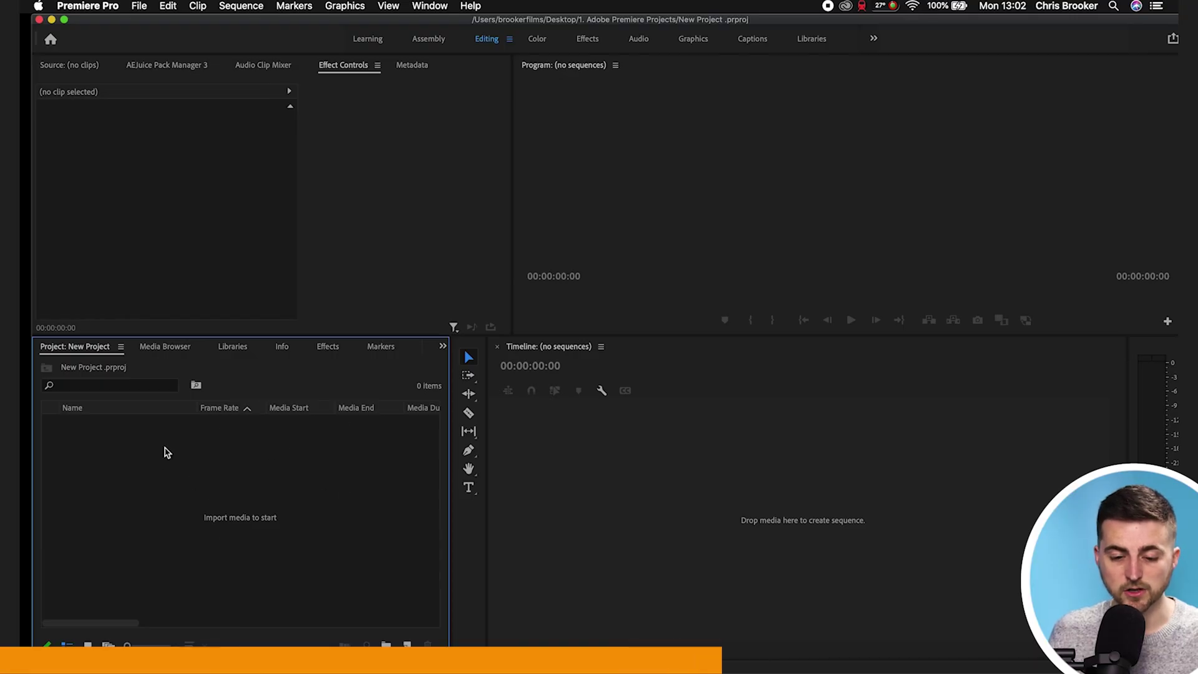
{"action": "left_click", "coordinate": [85, 353]}
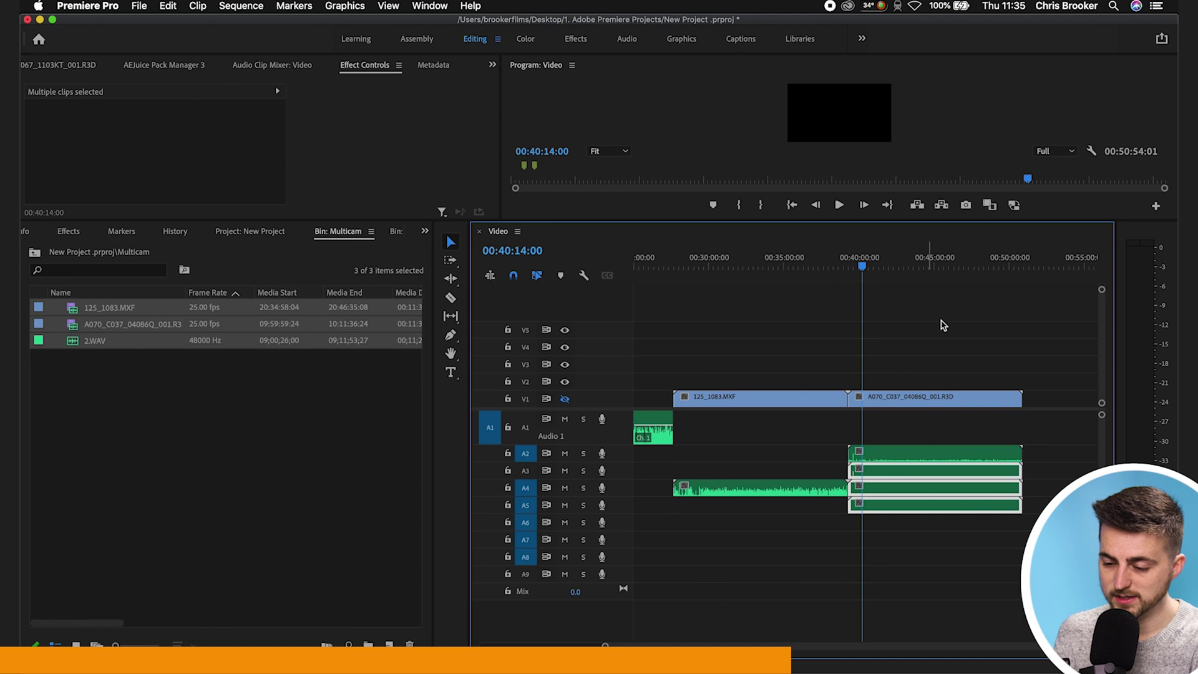
{"action": "key", "text": "Delete"}
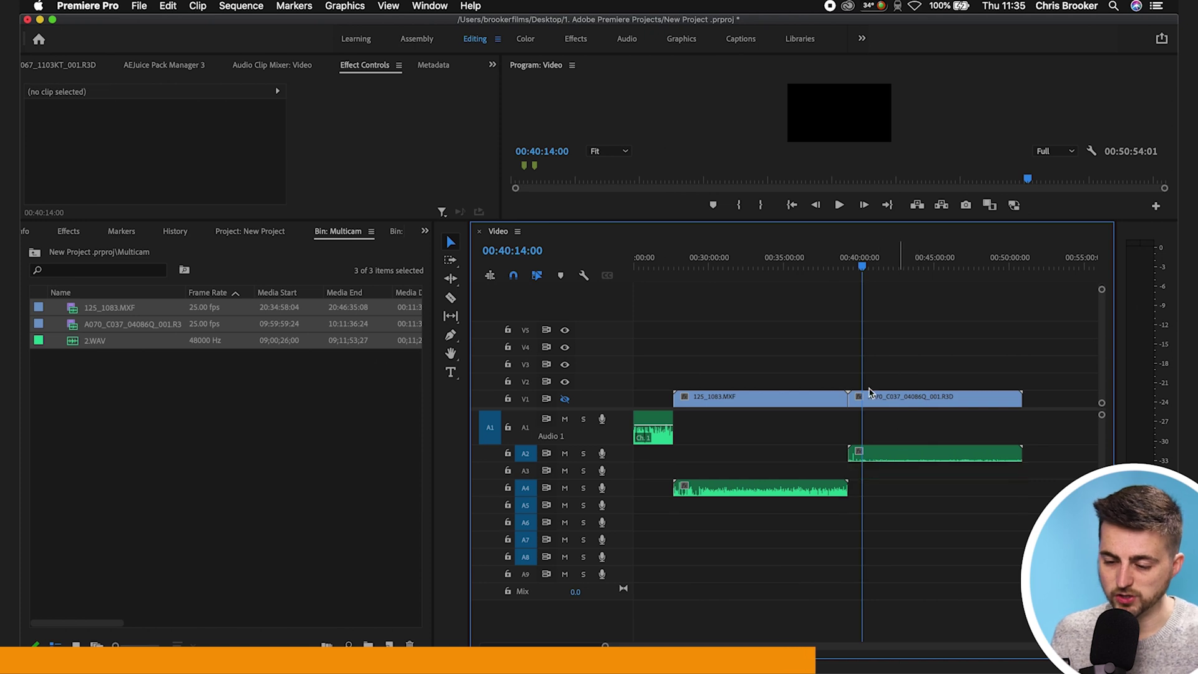
{"action": "left_click_drag", "start_coordinate": [768, 488], "coordinate": [768, 470]}
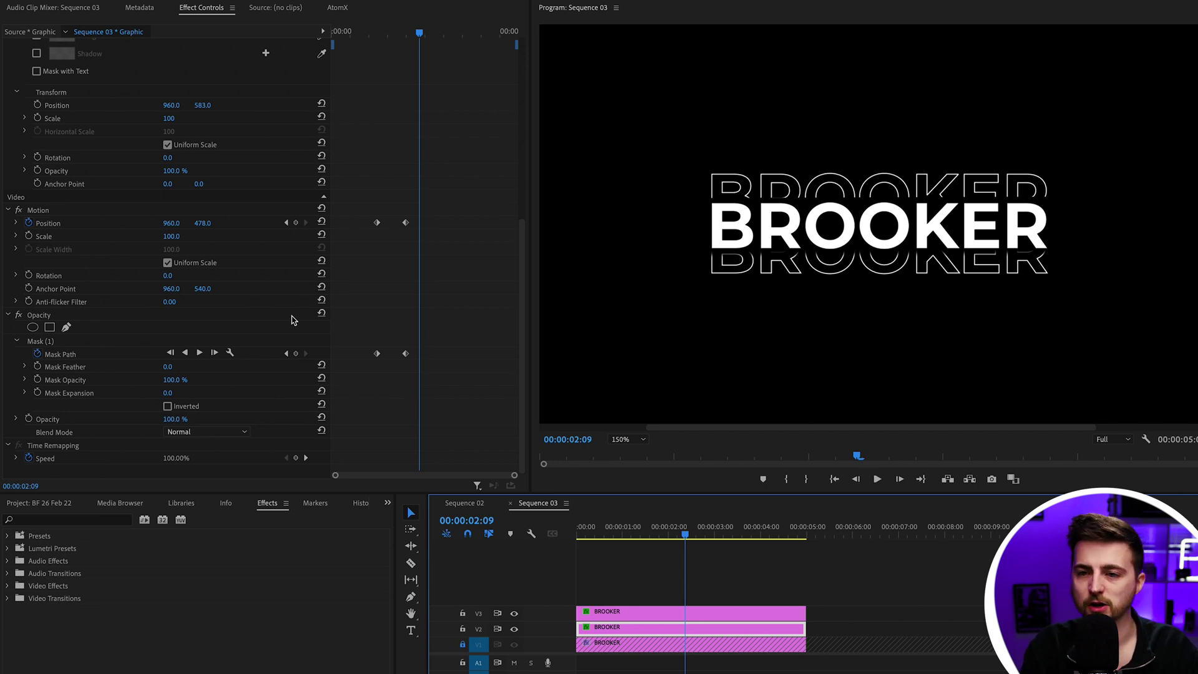
Feather the lower outlined copy's mask and pull its edge inward with negative expansion.
{"action": "left_click", "coordinate": [644, 613]}
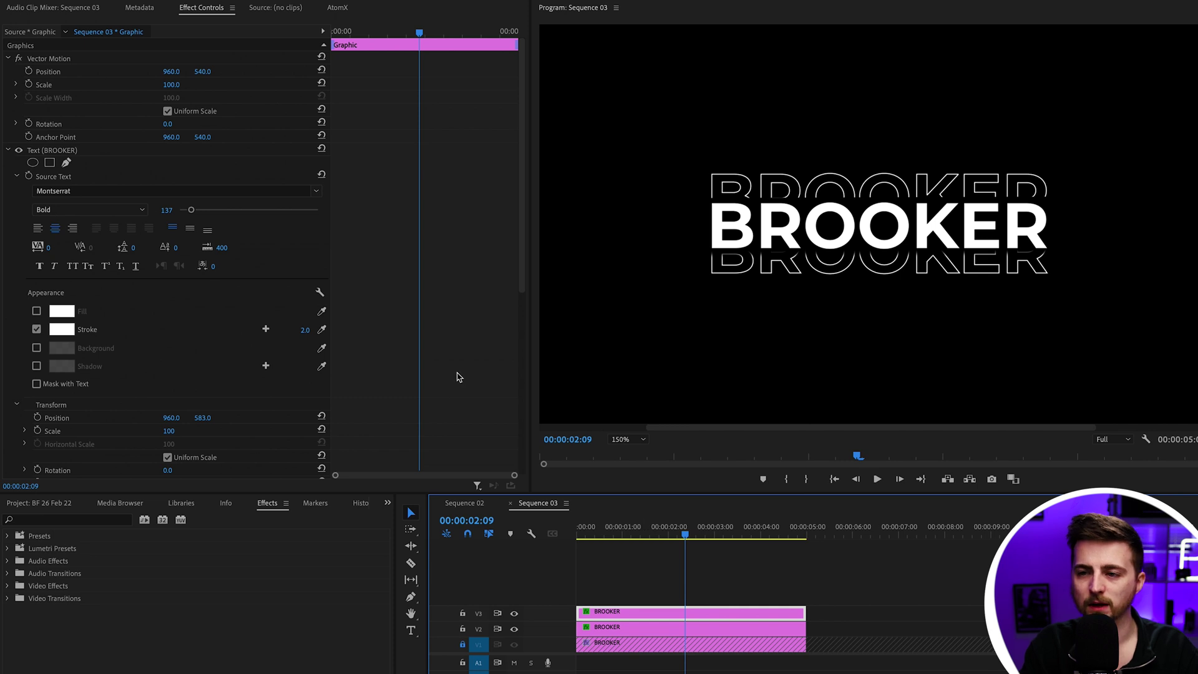
{"action": "scroll", "coordinate": [459, 377], "scroll_direction": "down", "scroll_amount": 5}
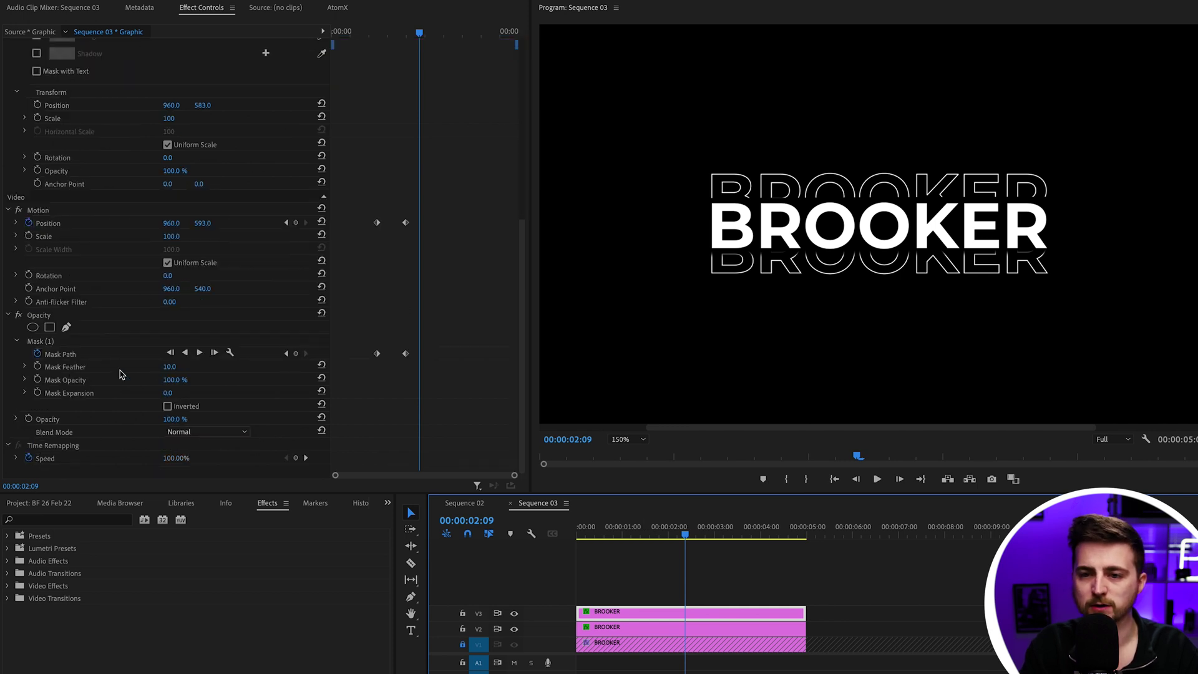
{"action": "left_click_drag", "start_coordinate": [168, 369], "coordinate": [186, 368]}
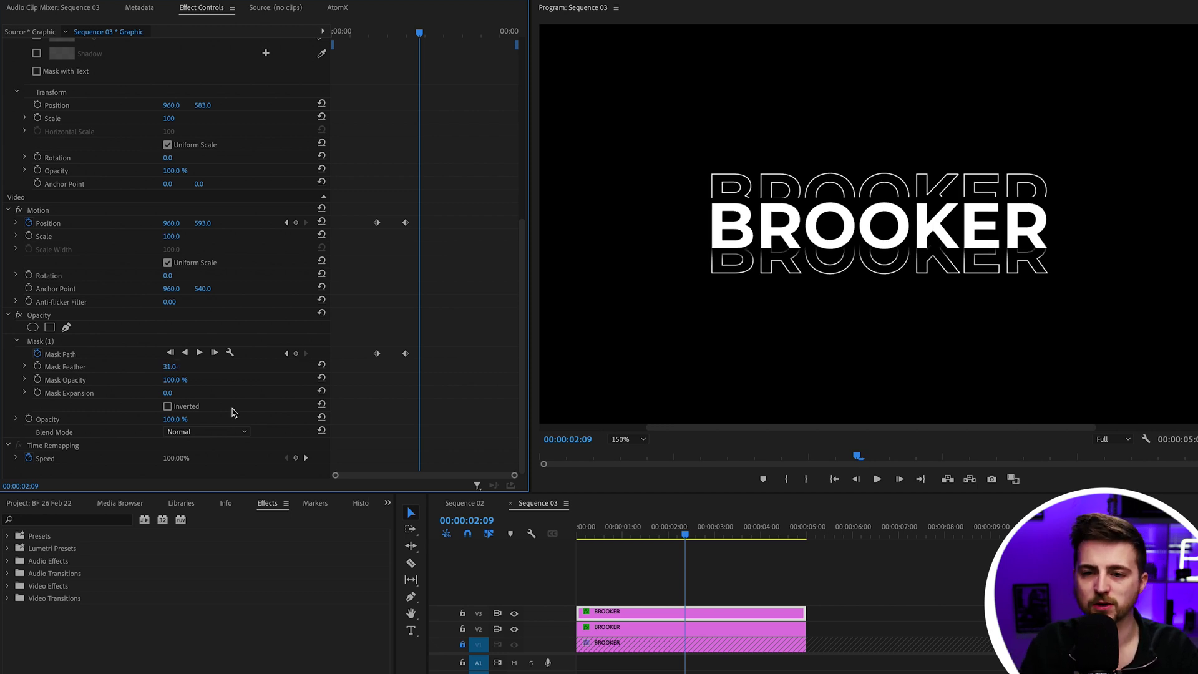
{"action": "left_click_drag", "start_coordinate": [167, 396], "coordinate": [181, 394]}
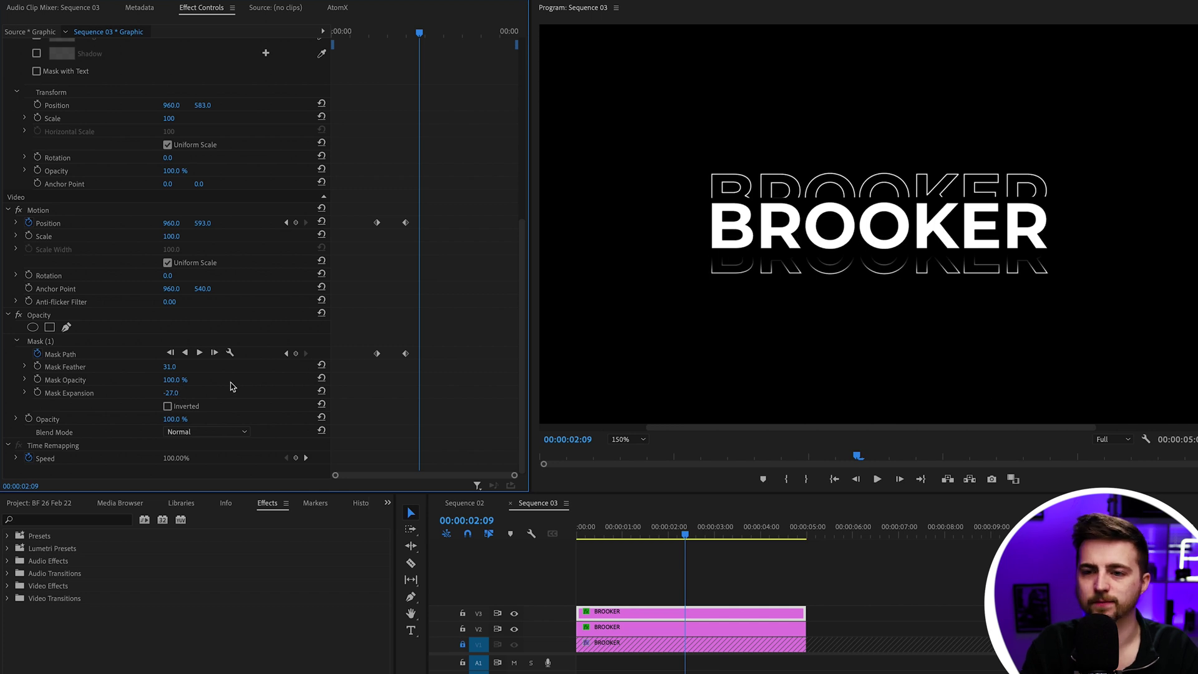
Soften the upper outlined copy's mask edge with feather as well.
{"action": "left_click", "coordinate": [643, 635]}
{"action": "scroll", "coordinate": [446, 394], "scroll_direction": "down", "scroll_amount": 5}
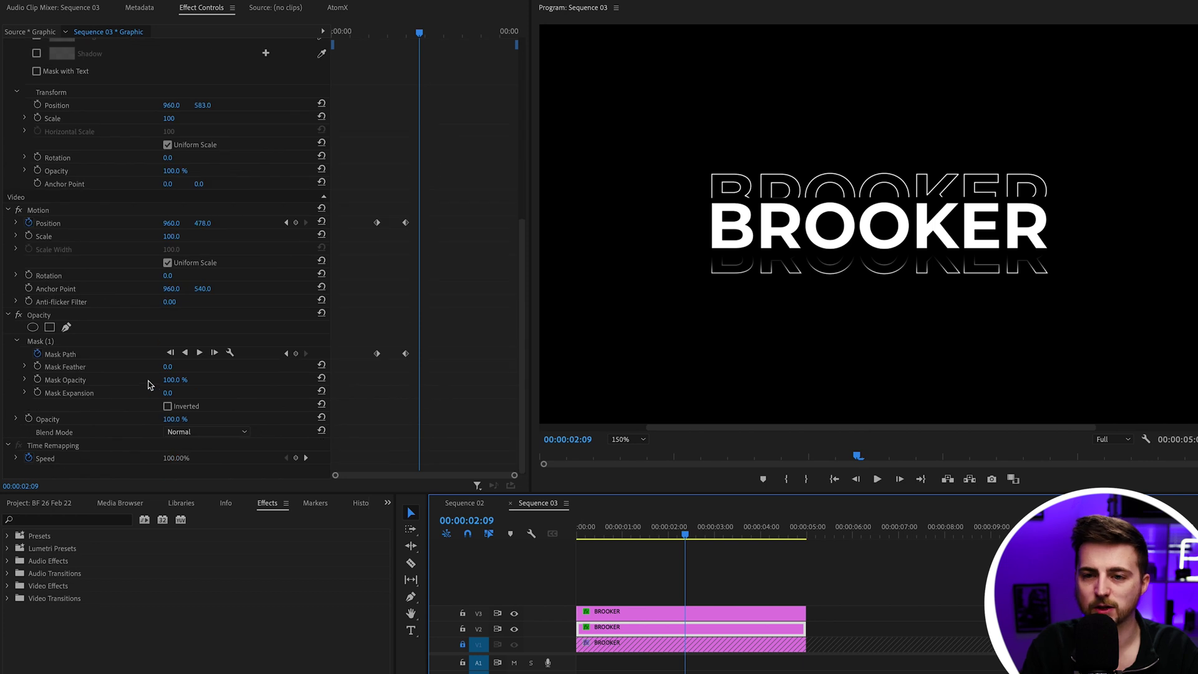
{"action": "left_click_drag", "start_coordinate": [170, 367], "coordinate": [156, 393]}
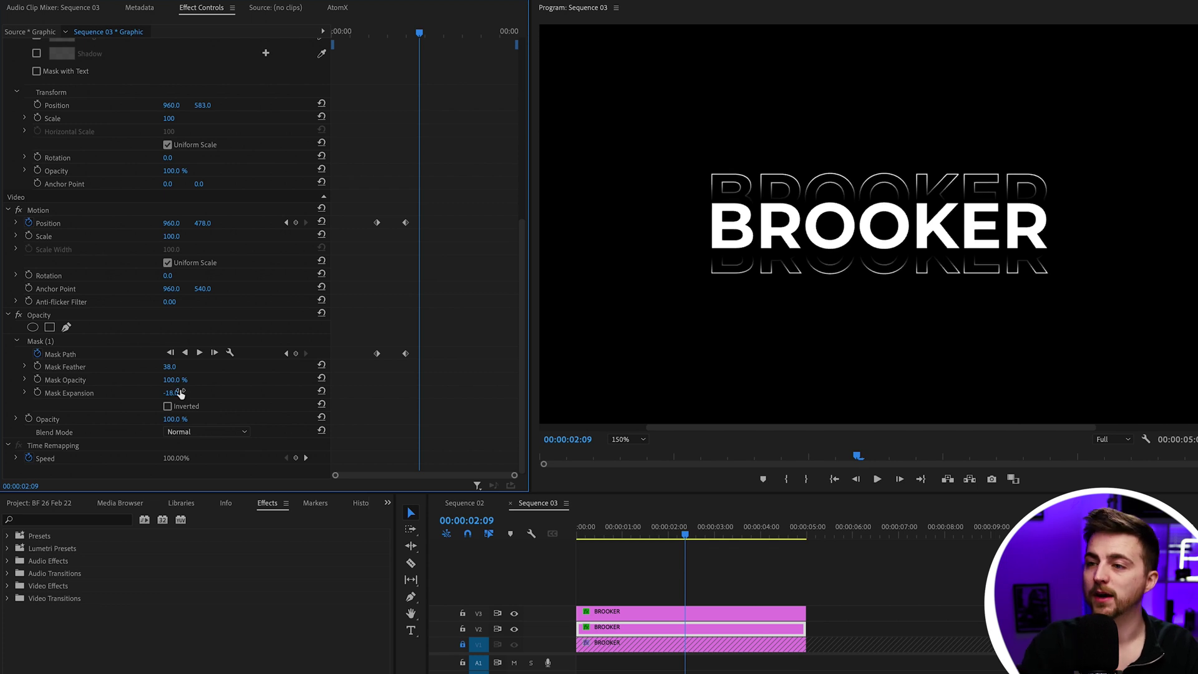
Replay the slide from just before it starts to check the softened edges.
{"action": "left_click", "coordinate": [385, 31]}
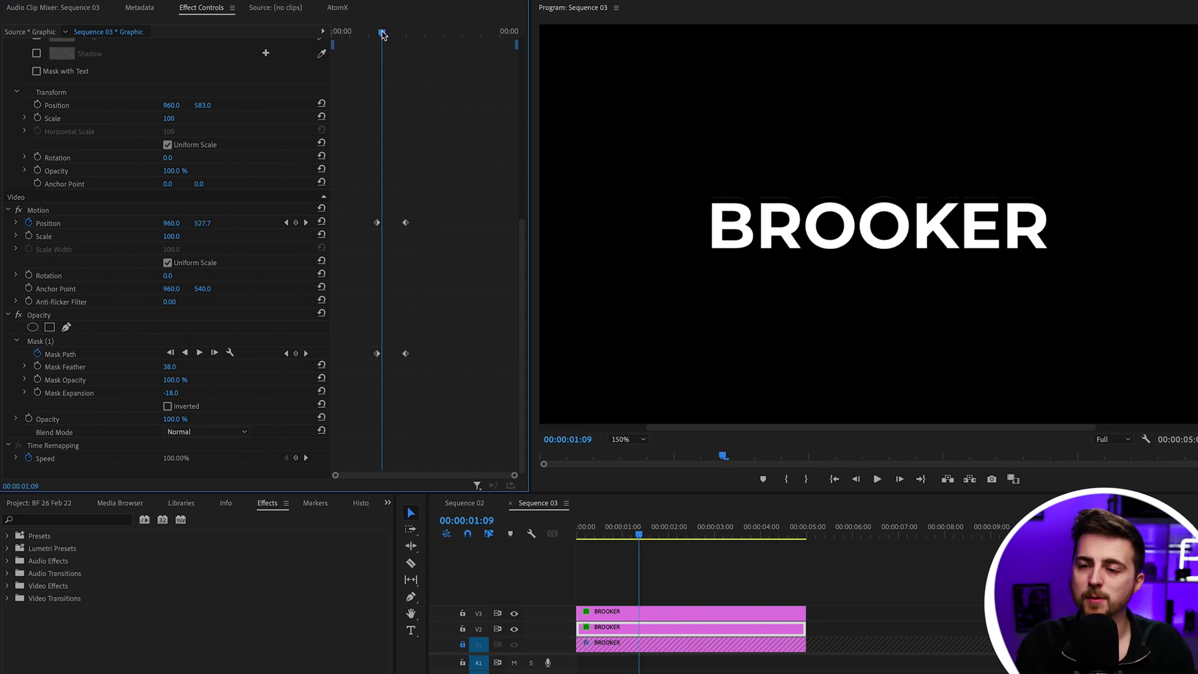
{"action": "key", "text": "space"}
{"action": "left_click", "coordinate": [381, 31]}
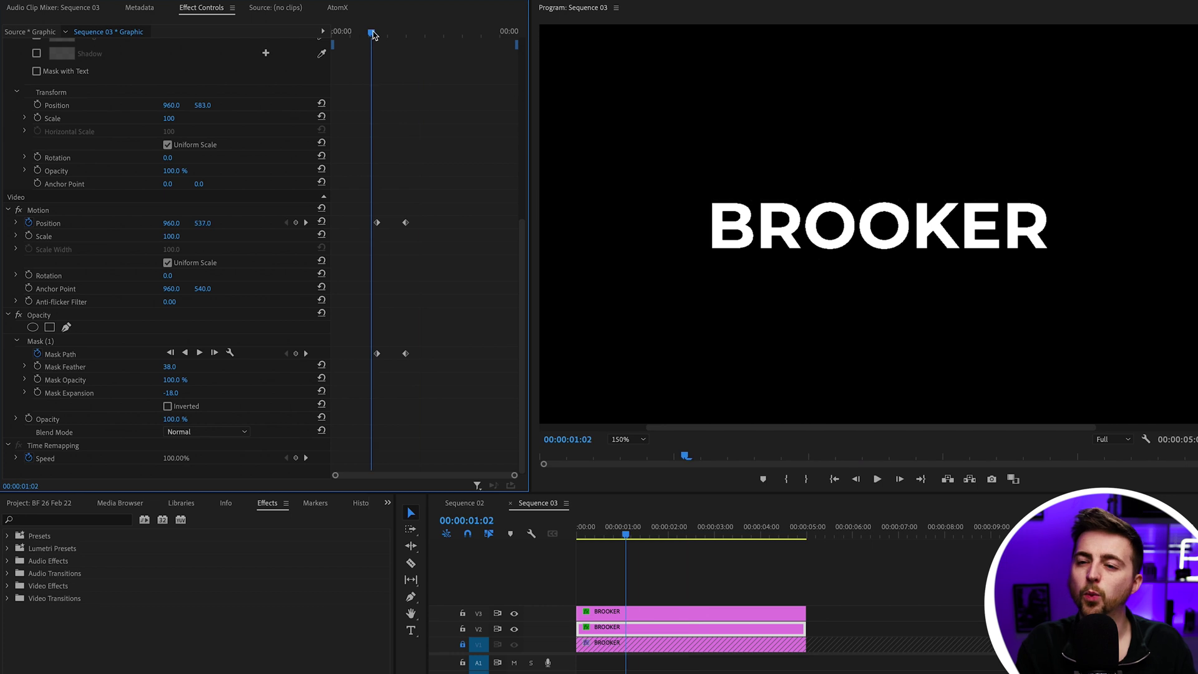
{"action": "key", "text": "space"}
{"action": "left_click", "coordinate": [351, 31]}
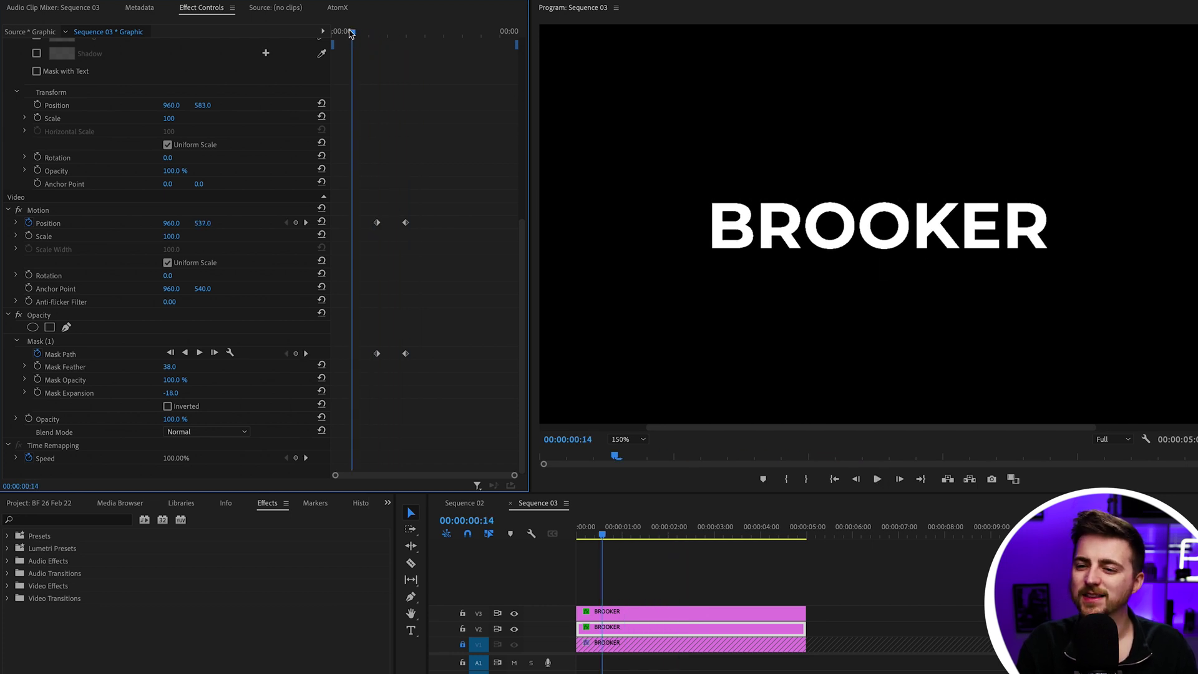
{"action": "key", "text": "space"}
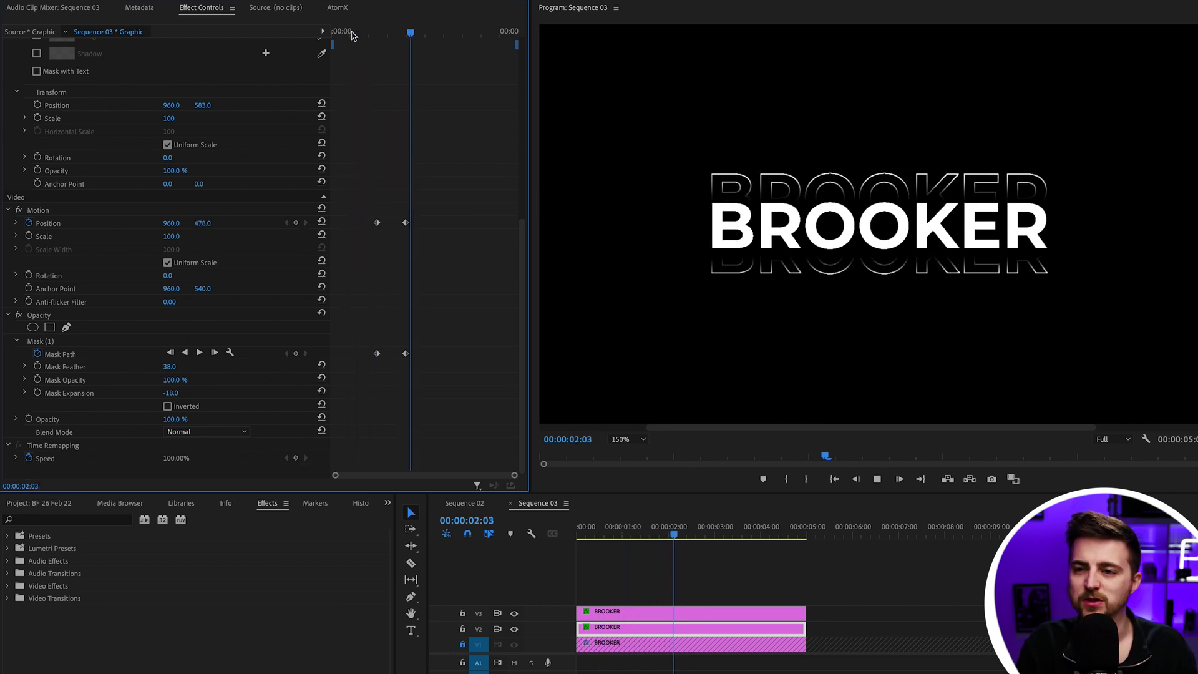
{"action": "key", "text": "space"}
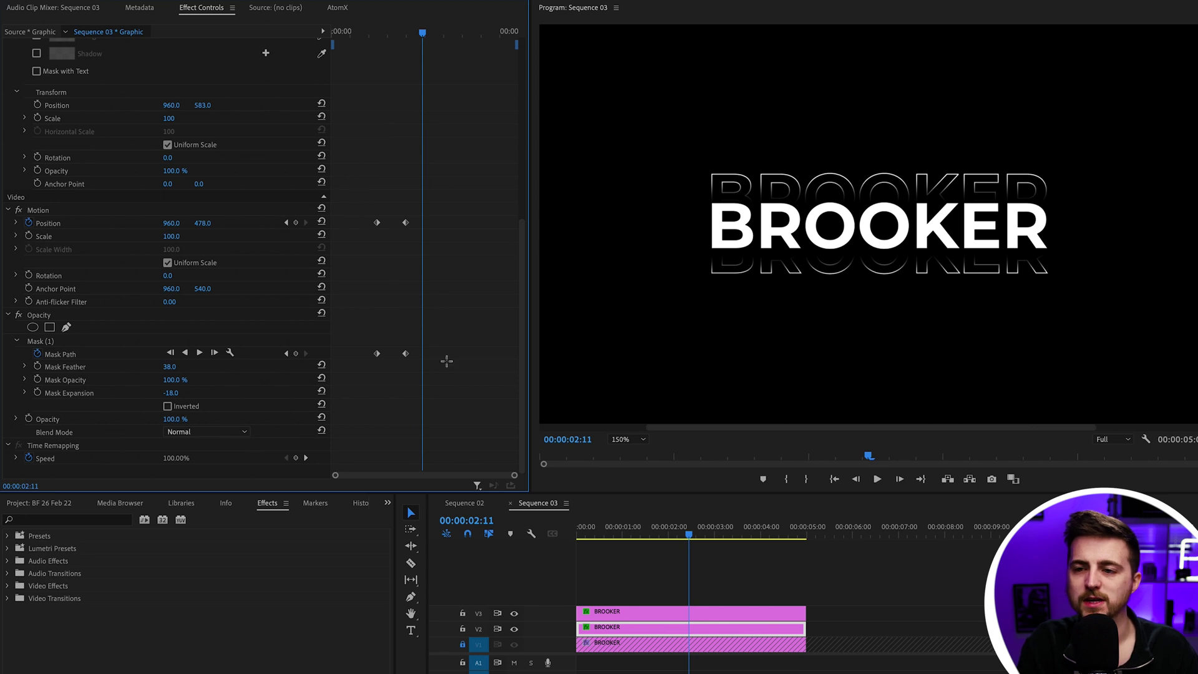
Set the upper copy's Position keyframes to Temporal Interpolation Ease In.
{"action": "right_click", "coordinate": [406, 224]}
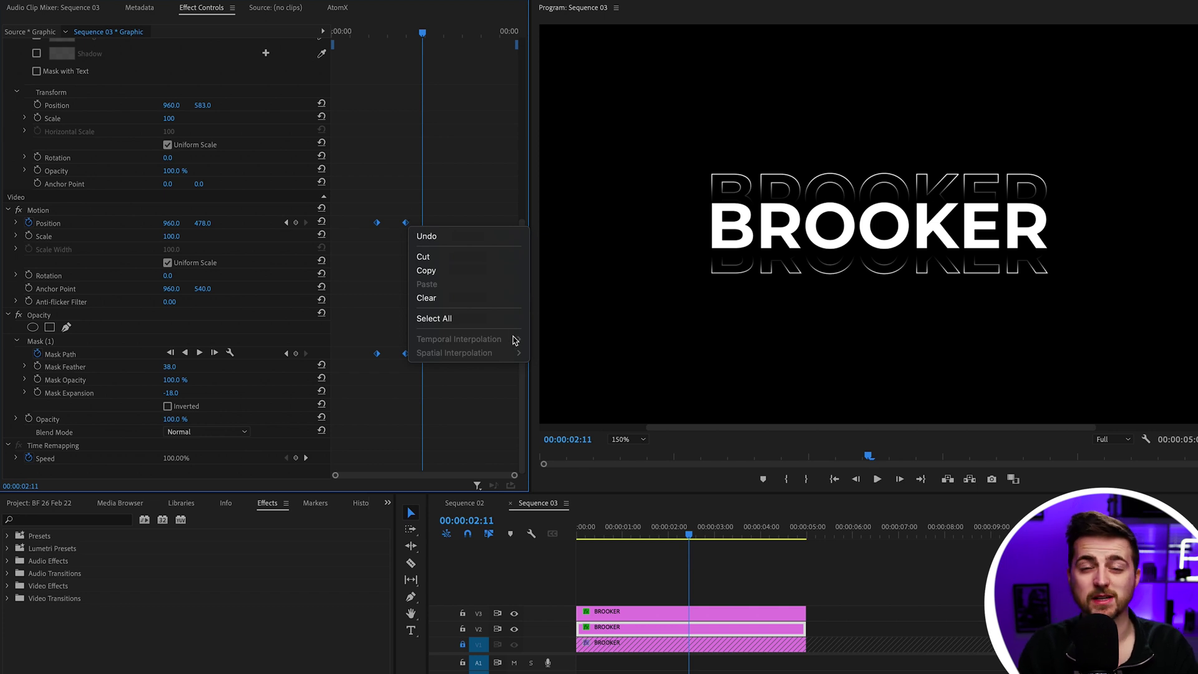
{"action": "left_click", "coordinate": [373, 181]}
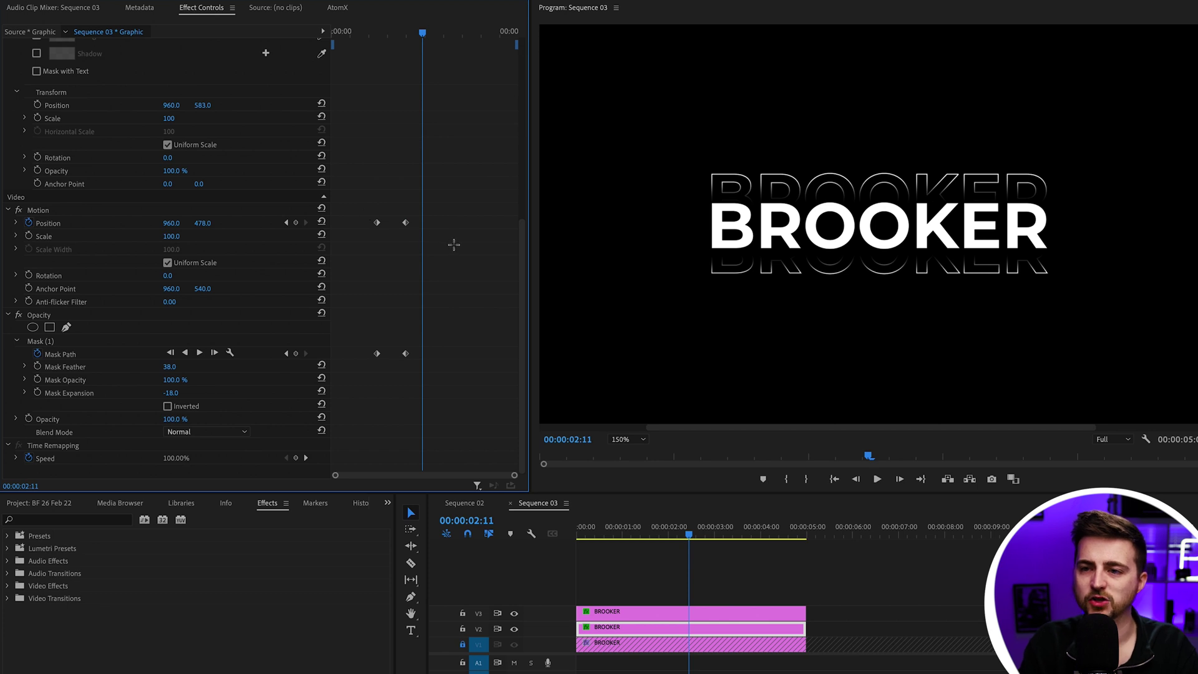
{"action": "right_click", "coordinate": [407, 224]}
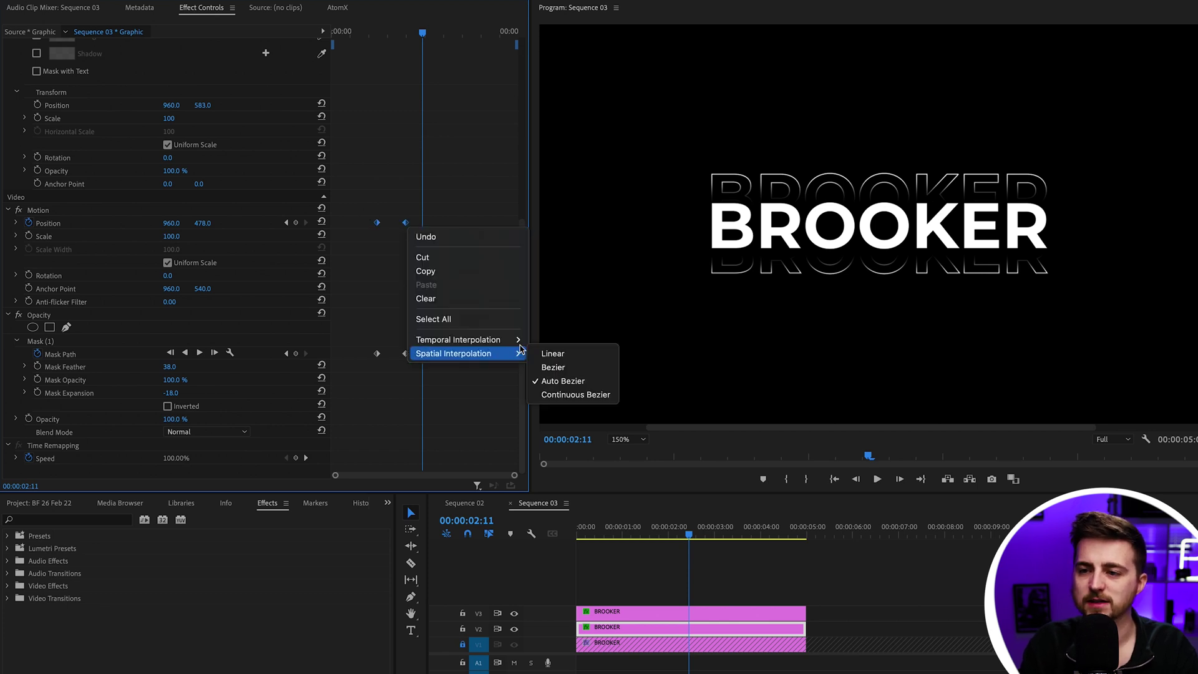
{"action": "mouse_move", "coordinate": [474, 340]}
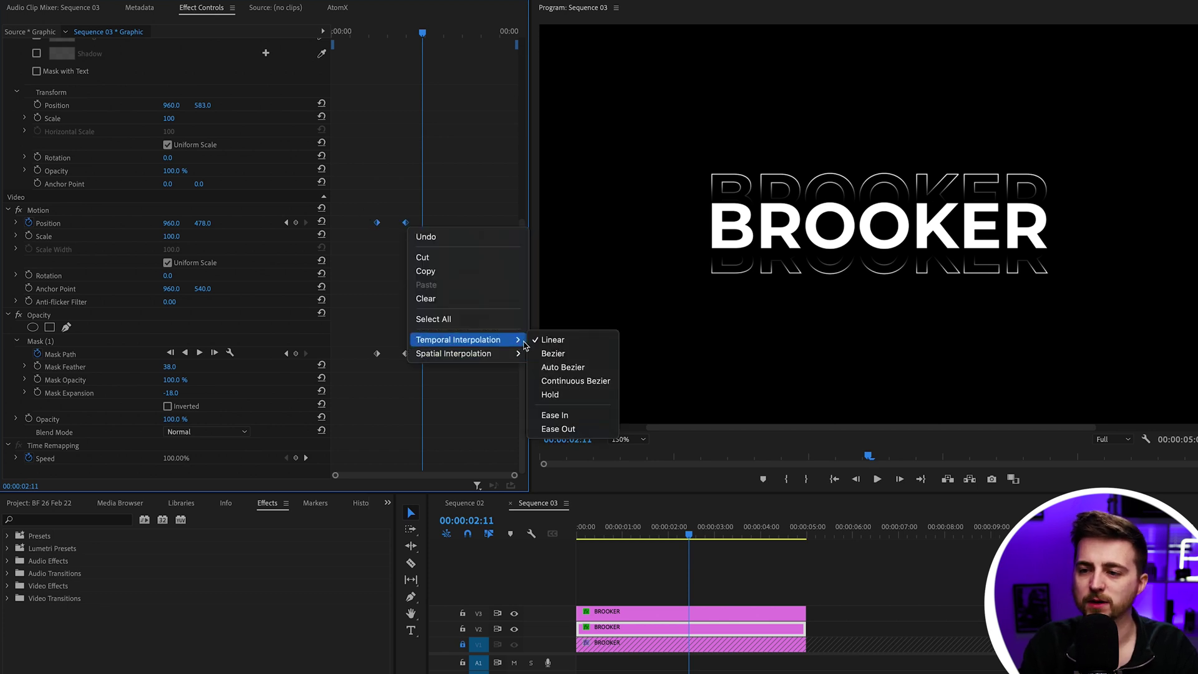
{"action": "left_click", "coordinate": [555, 416]}
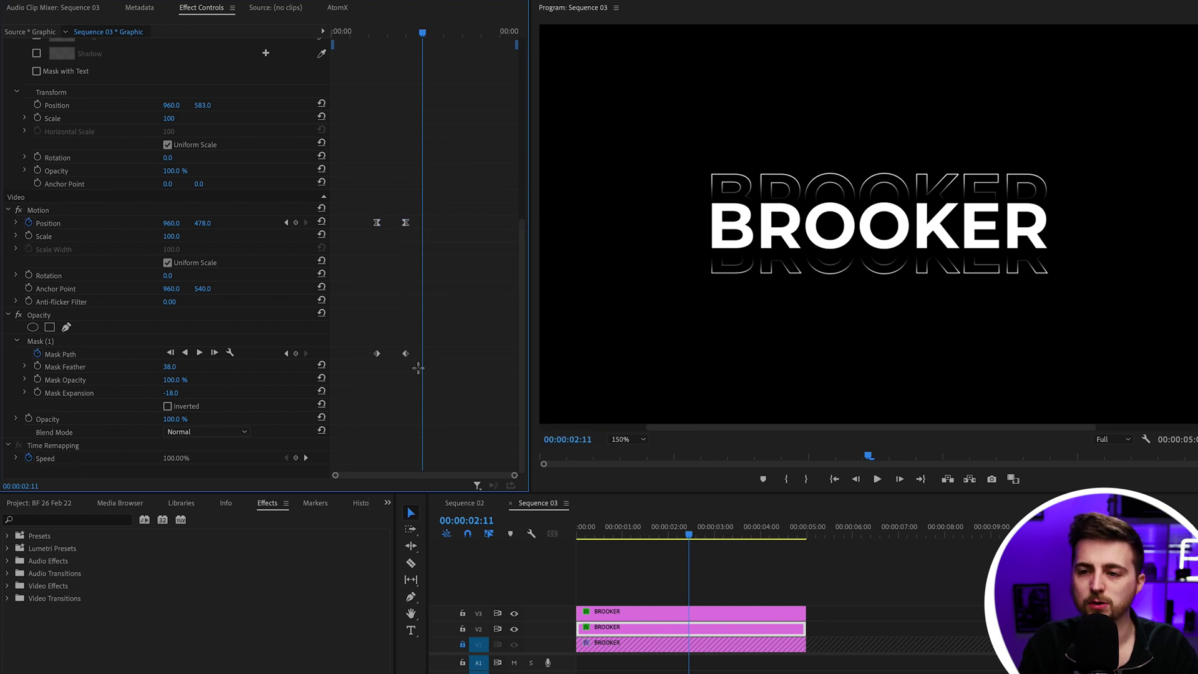
Find Mask Path keyframes can't be eased, then replay the eased slide from 00:00:00:16.
{"action": "right_click", "coordinate": [406, 358]}
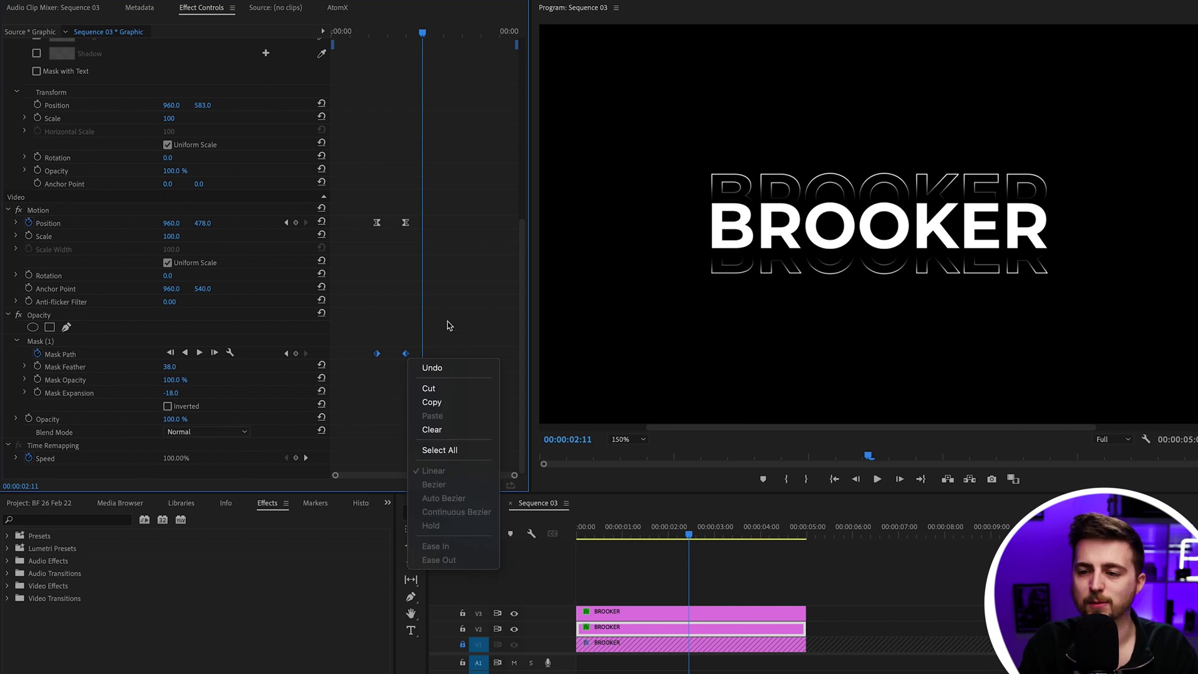
{"action": "left_click", "coordinate": [500, 409]}
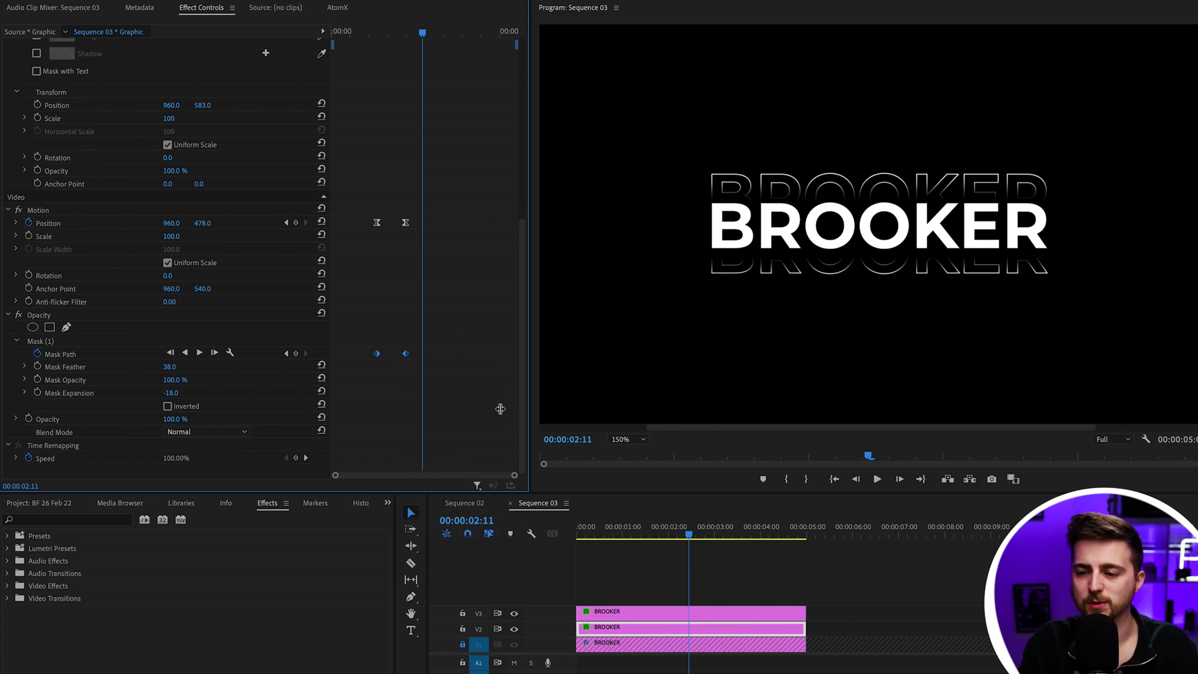
{"action": "left_click", "coordinate": [654, 531]}
{"action": "left_click_drag", "start_coordinate": [393, 35], "coordinate": [358, 43]}
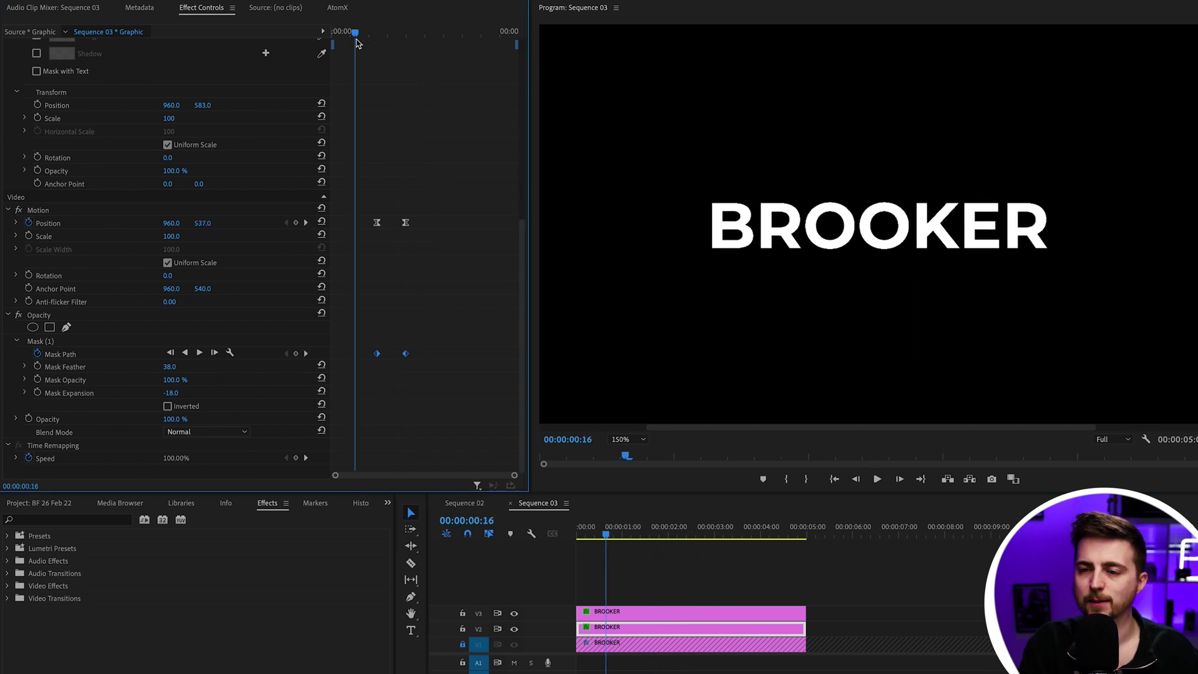
{"action": "key", "text": "space"}
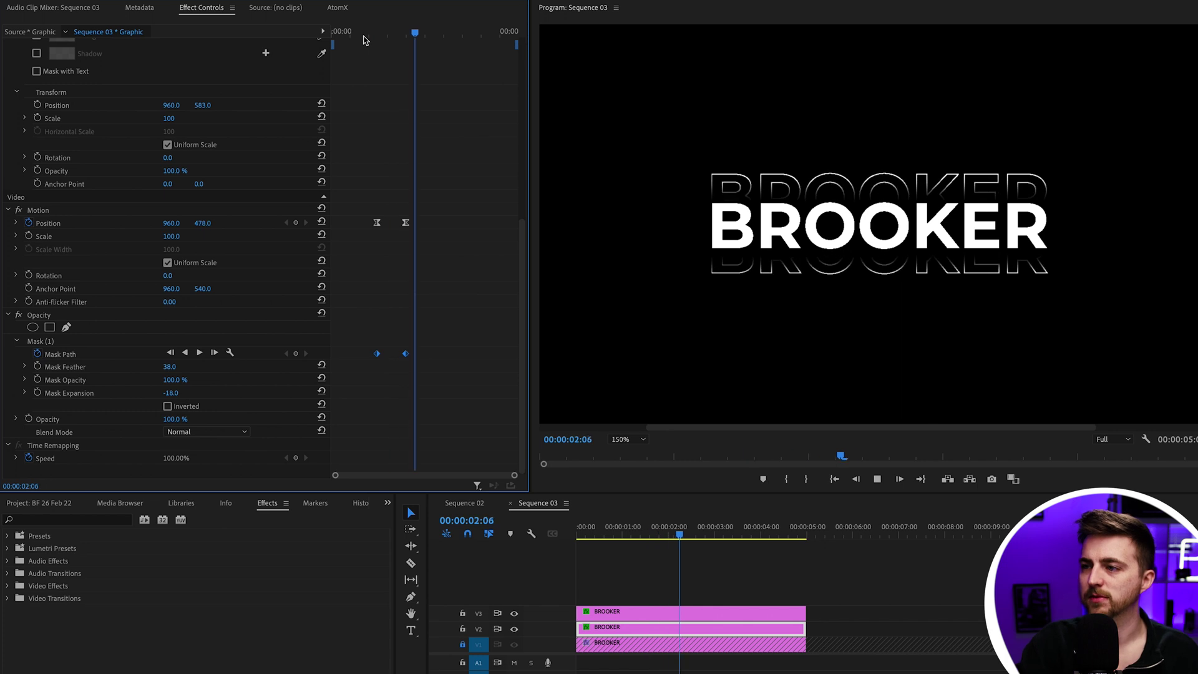
{"action": "key", "text": "space"}
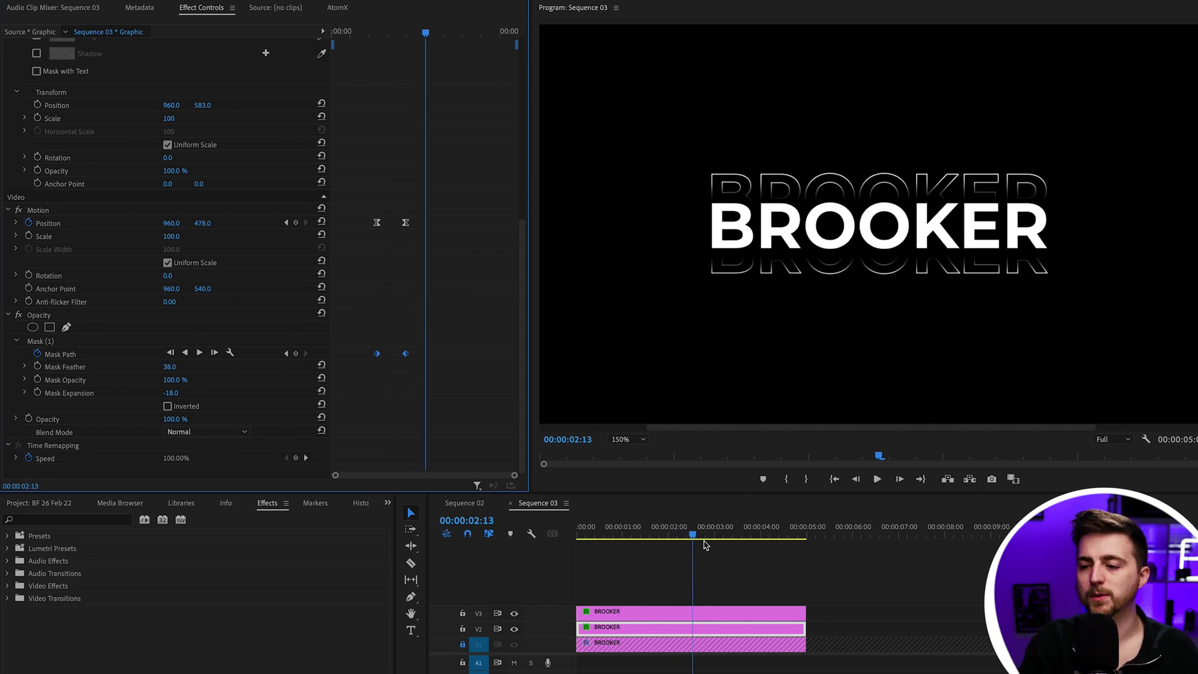
{"action": "left_click", "coordinate": [669, 614]}
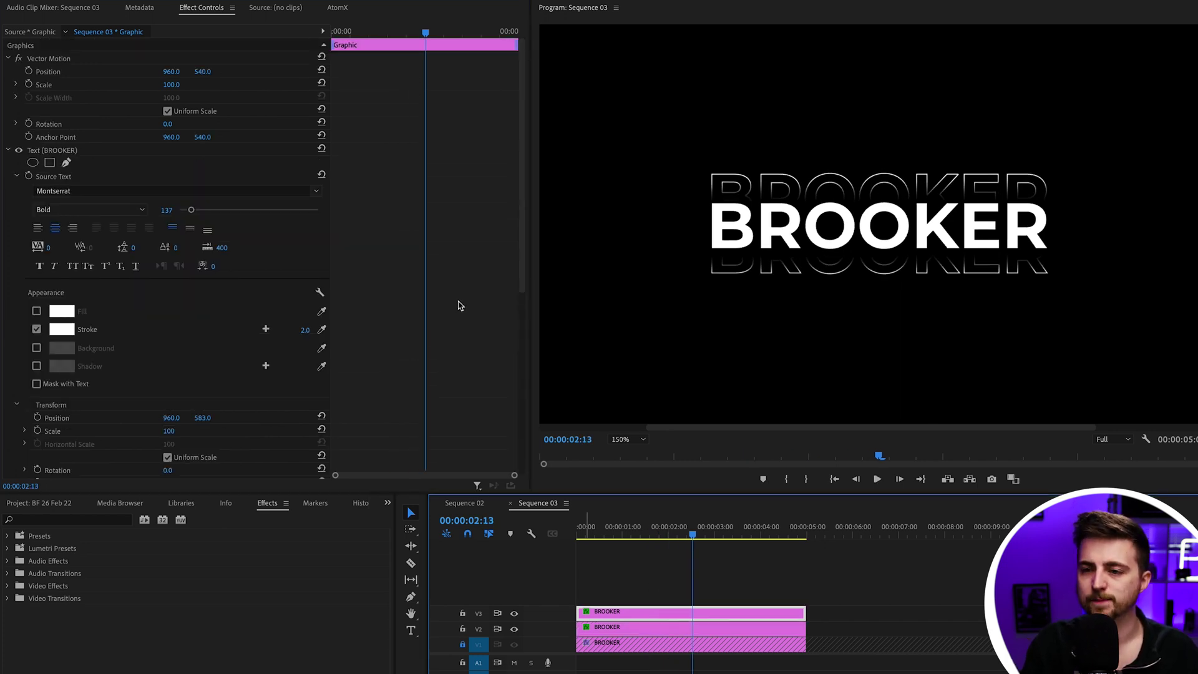
Apply Ease In to both Position keyframes of the V3 lower copy and play back to check.
{"action": "scroll", "coordinate": [459, 306], "scroll_direction": "down", "scroll_amount": 5}
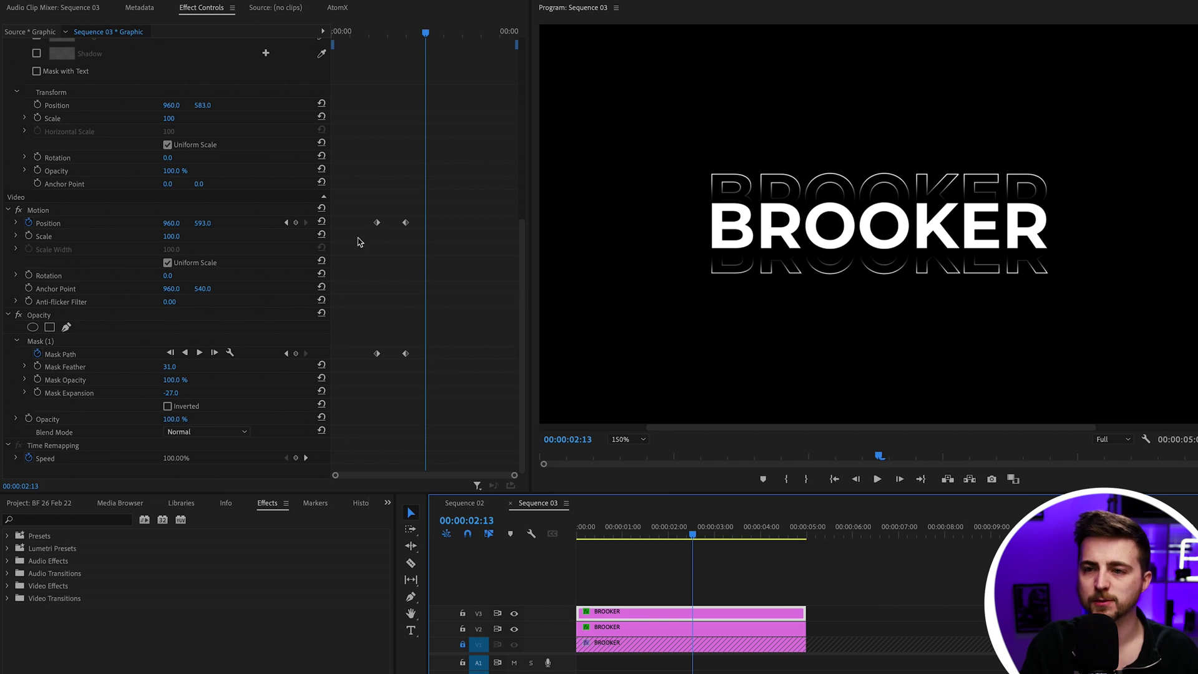
{"action": "left_click_drag", "start_coordinate": [361, 205], "coordinate": [451, 256]}
{"action": "right_click", "coordinate": [406, 223]}
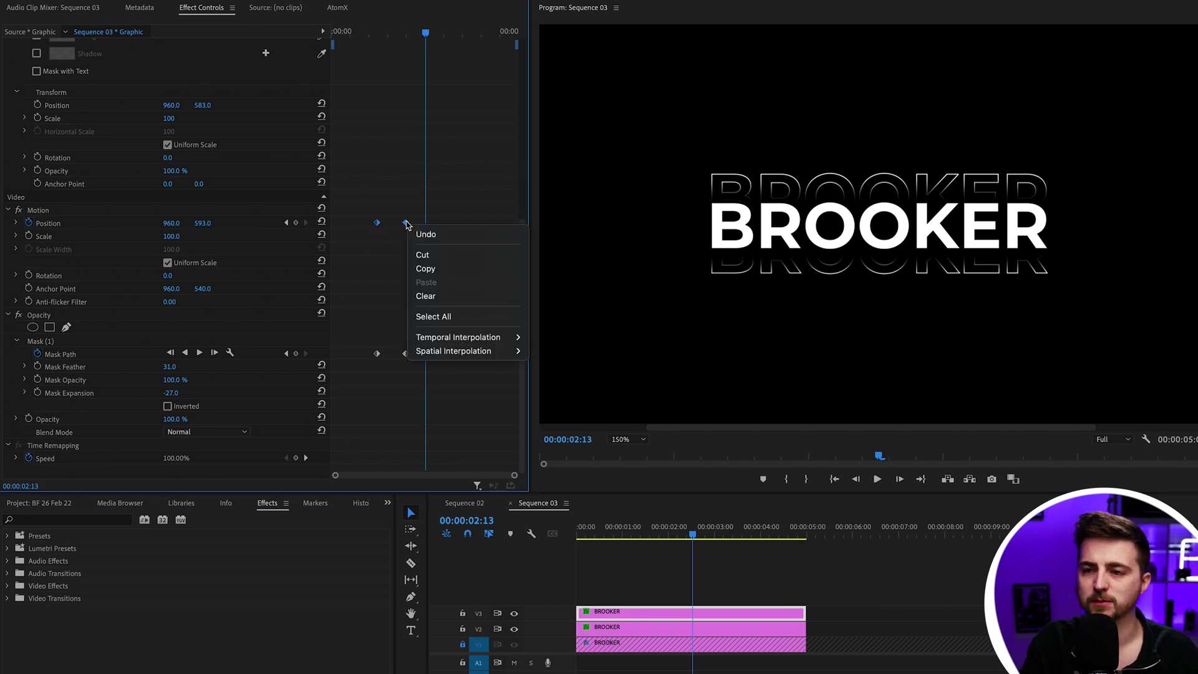
{"action": "mouse_move", "coordinate": [500, 337]}
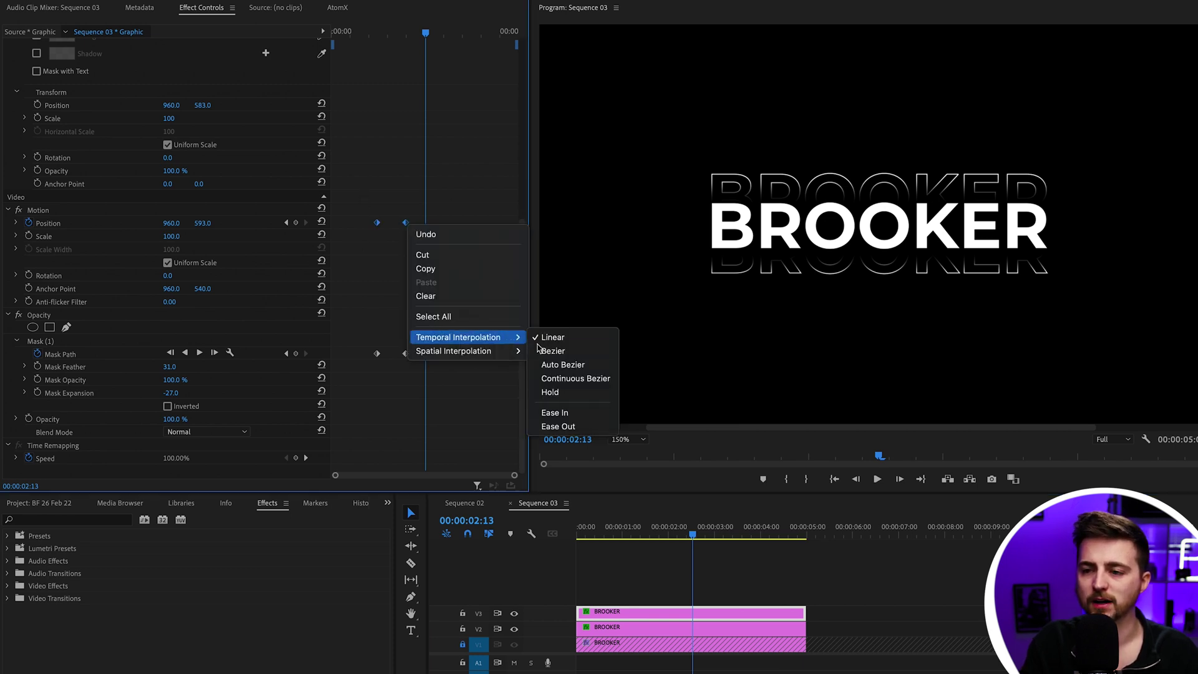
{"action": "left_click", "coordinate": [554, 412]}
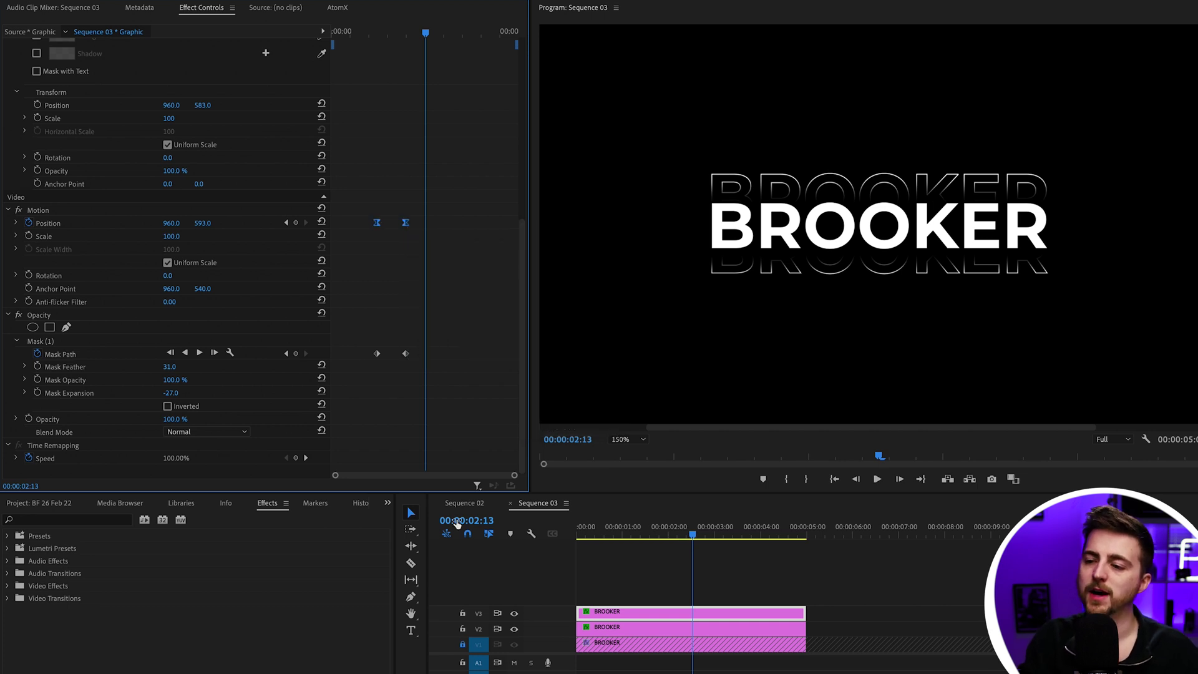
{"action": "left_click", "coordinate": [601, 530]}
{"action": "key", "text": "space"}
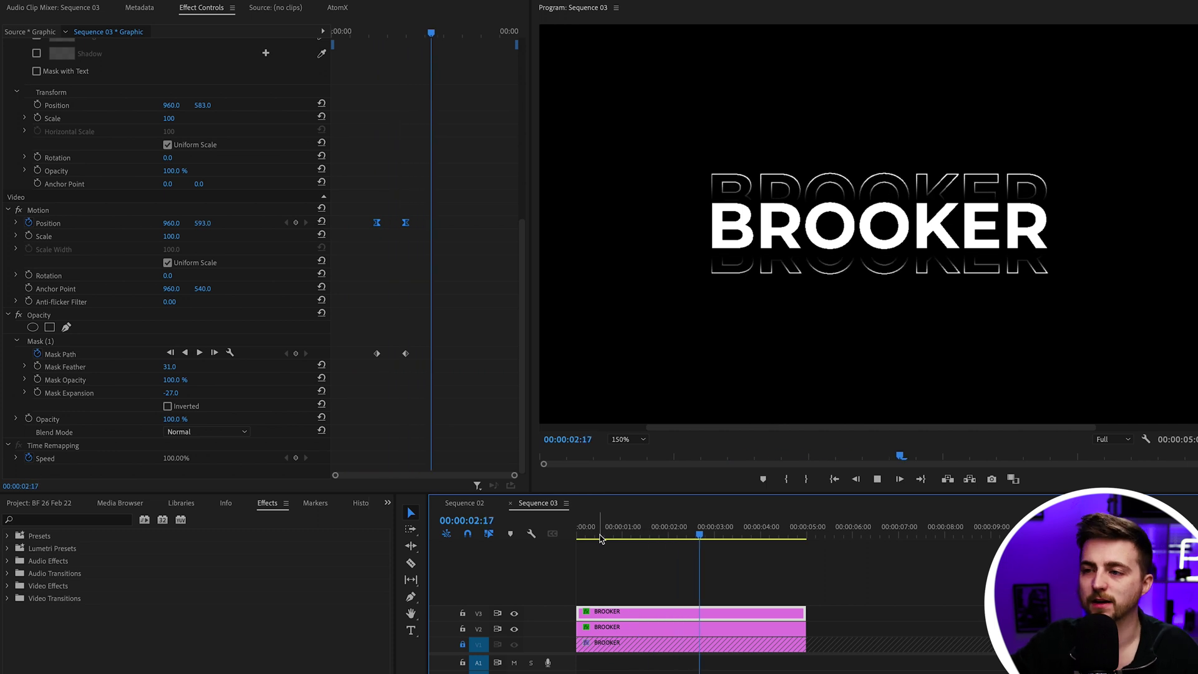
{"action": "key", "text": "space"}
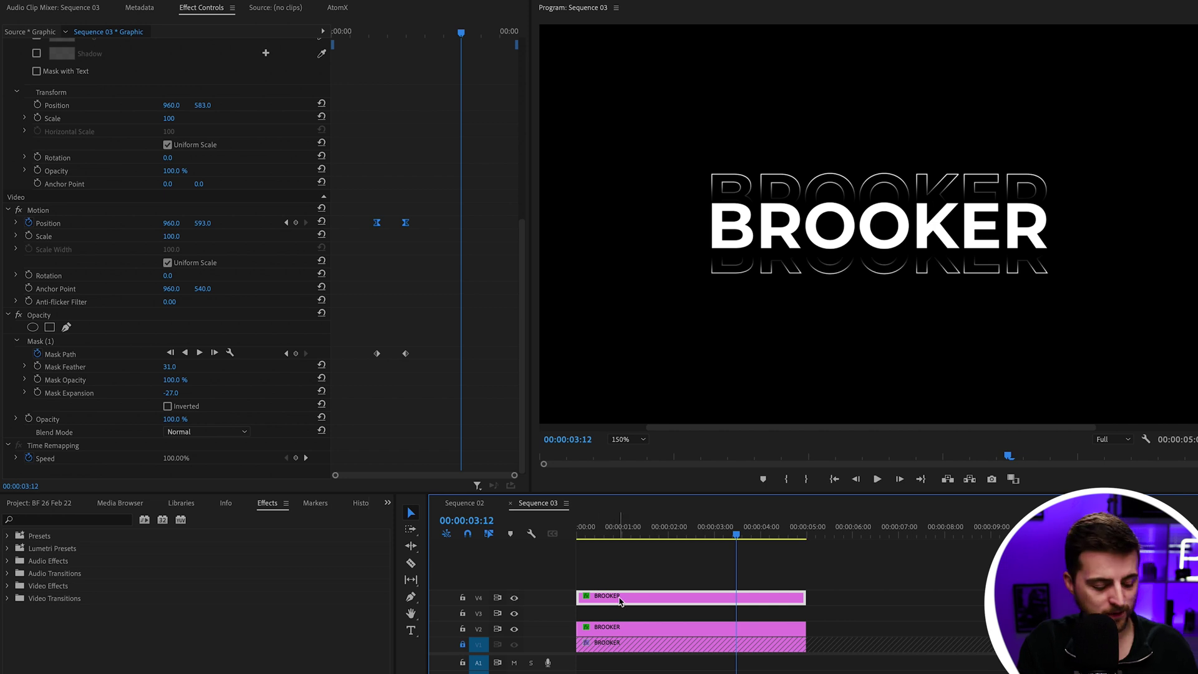
Duplicate the V4 BROOKER clip onto V5 and push it down to Position Y 637 at 00:00:02:00.
{"action": "left_click_drag", "start_coordinate": [630, 597], "coordinate": [628, 581]}
{"action": "left_click_drag", "start_coordinate": [634, 585], "coordinate": [655, 585]}
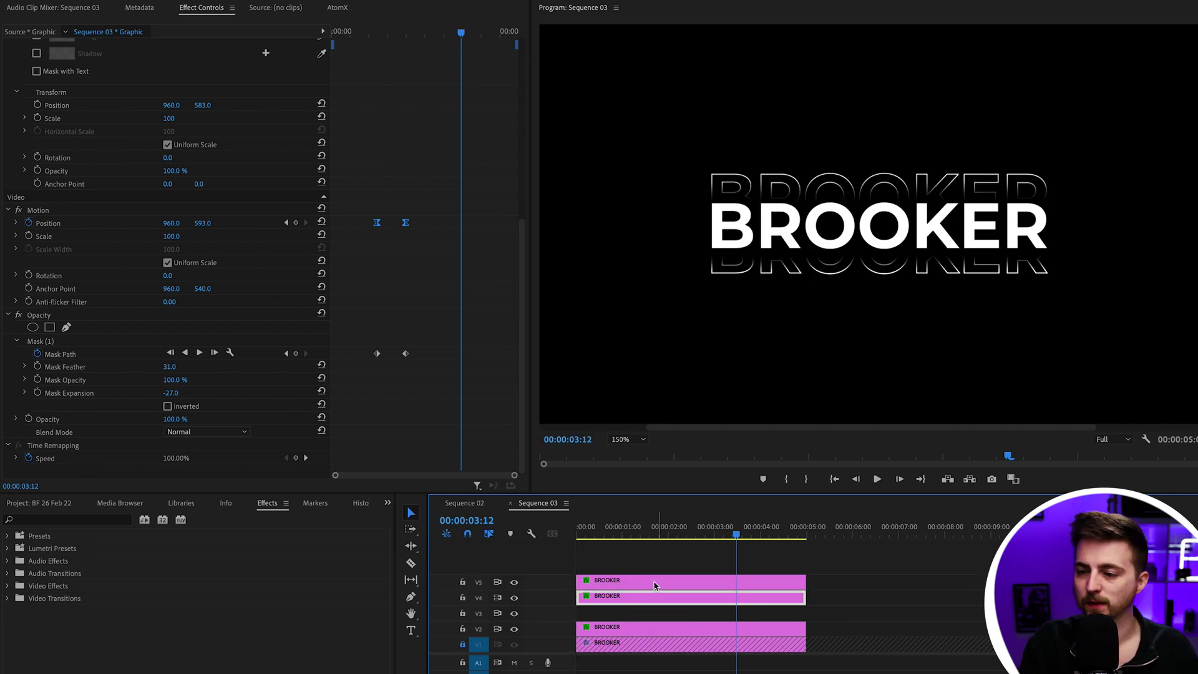
{"action": "left_click", "coordinate": [653, 585]}
{"action": "scroll", "coordinate": [411, 297], "scroll_direction": "down", "scroll_amount": 5}
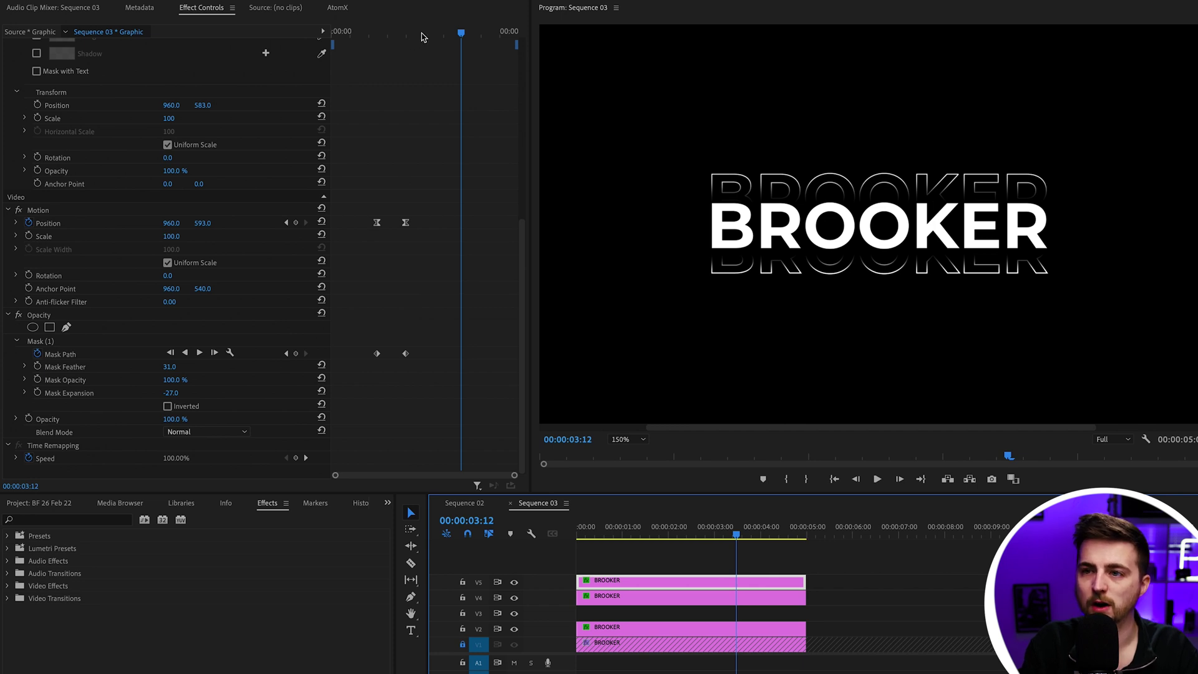
{"action": "left_click_drag", "start_coordinate": [421, 36], "coordinate": [407, 37]}
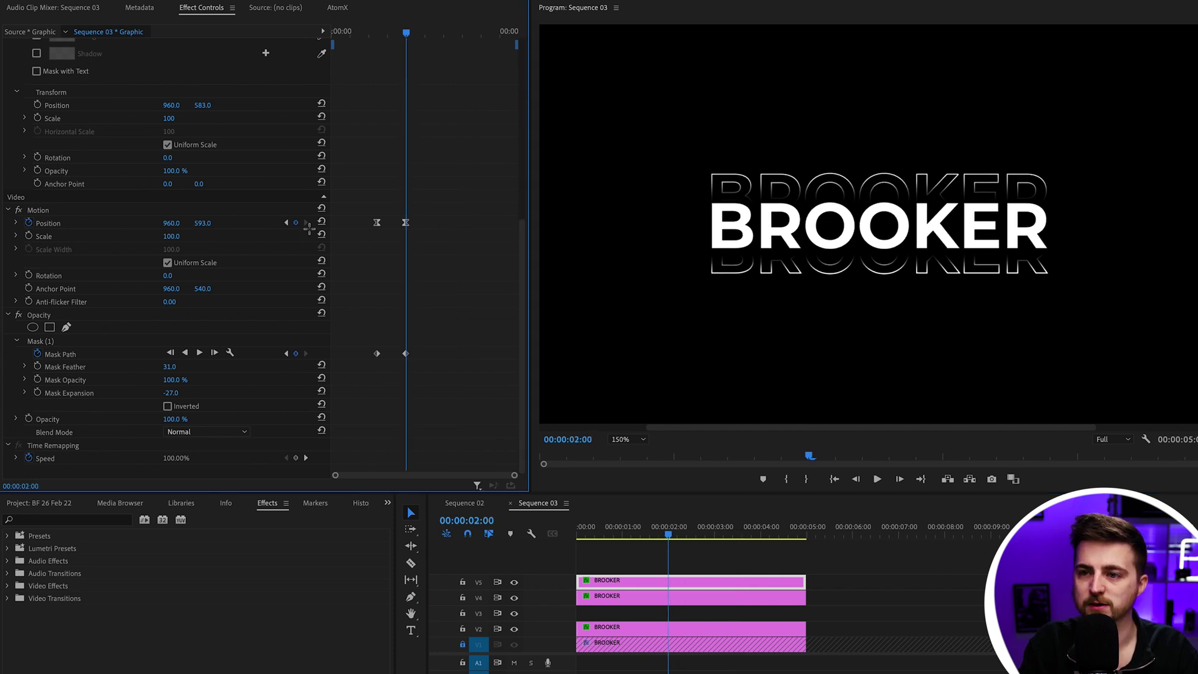
{"action": "left_click_drag", "start_coordinate": [203, 226], "coordinate": [264, 226]}
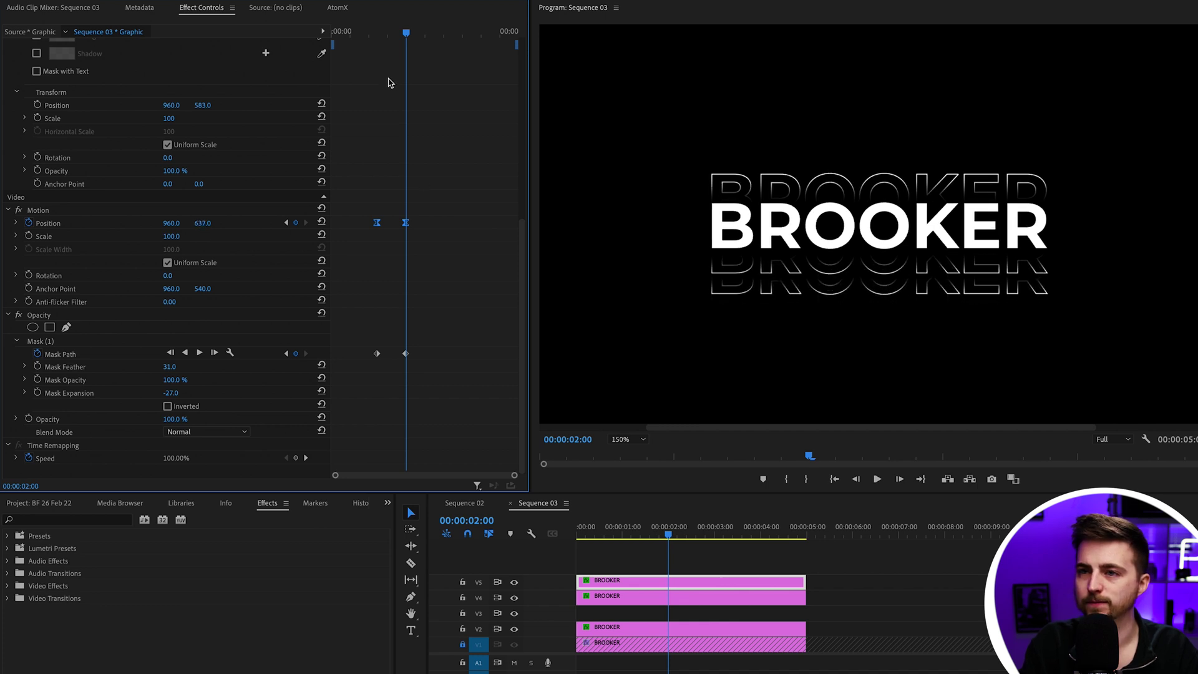
{"action": "mouse_move", "coordinate": [401, 32]}
{"action": "left_mouse_down"}
{"action": "mouse_move", "coordinate": [377, 33]}
{"action": "mouse_move", "coordinate": [407, 35]}
{"action": "left_mouse_up"}
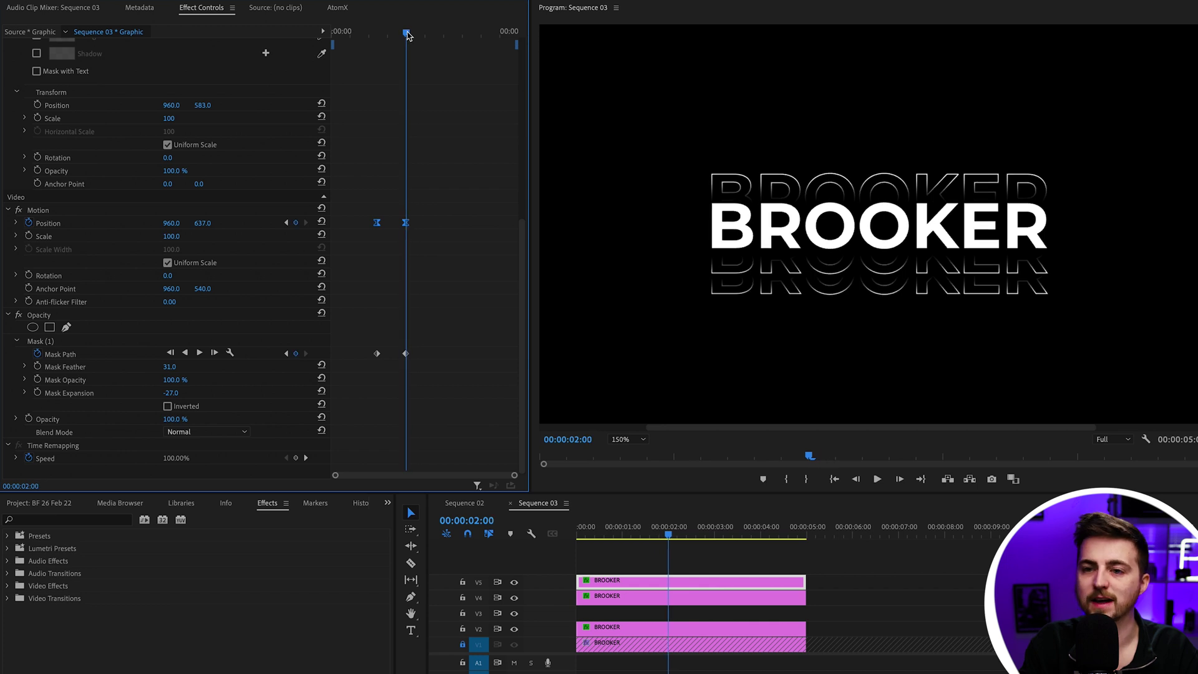
Thin the new copy's stroke width to 1.0 and play the title from the start.
{"action": "scroll", "coordinate": [425, 277], "scroll_direction": "up", "scroll_amount": 5}
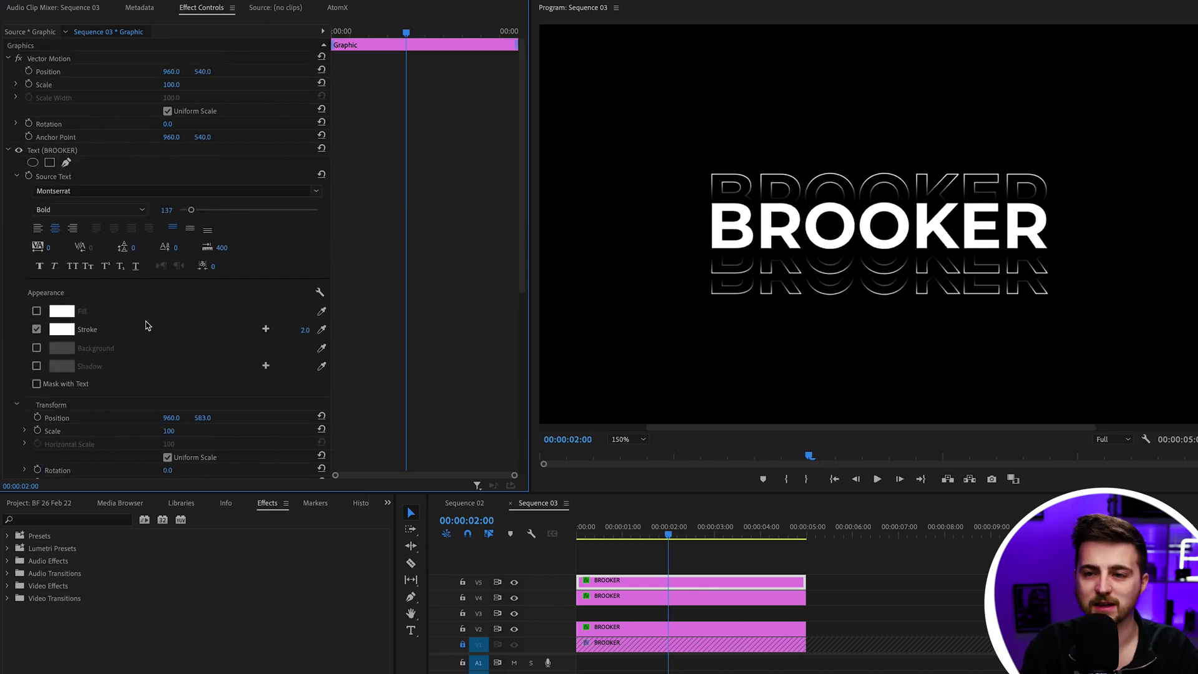
{"action": "left_click", "coordinate": [305, 331]}
{"action": "type", "text": "1"}
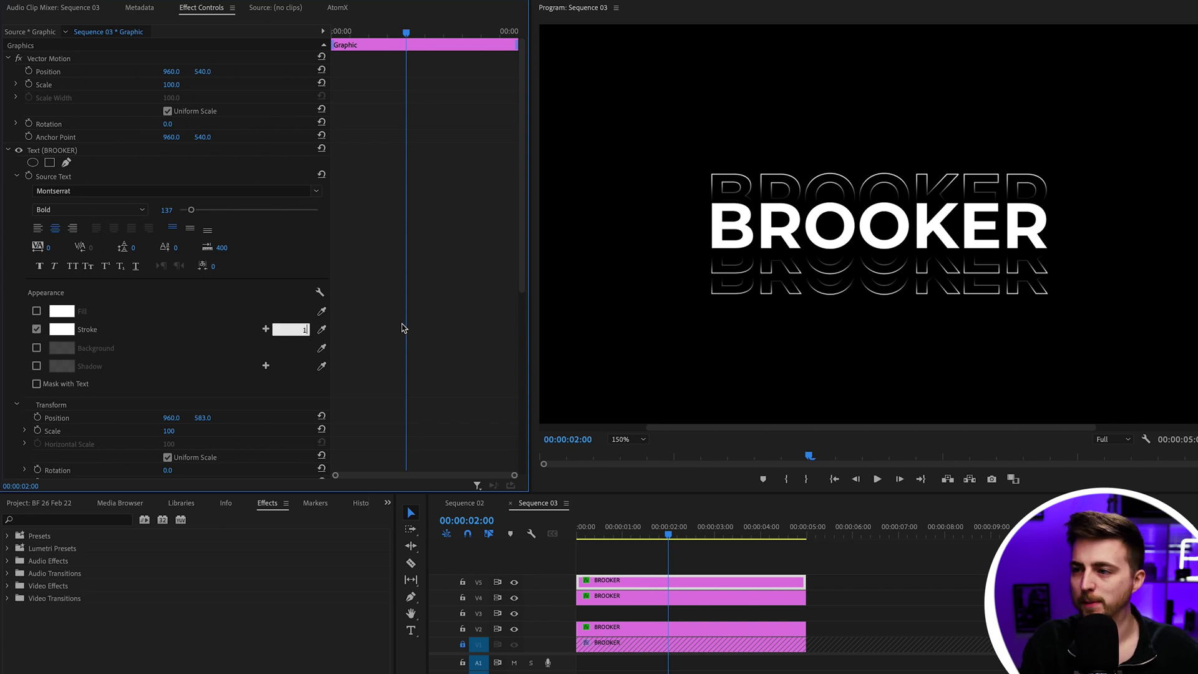
{"action": "key", "text": "Return"}
{"action": "left_click", "coordinate": [474, 540]}
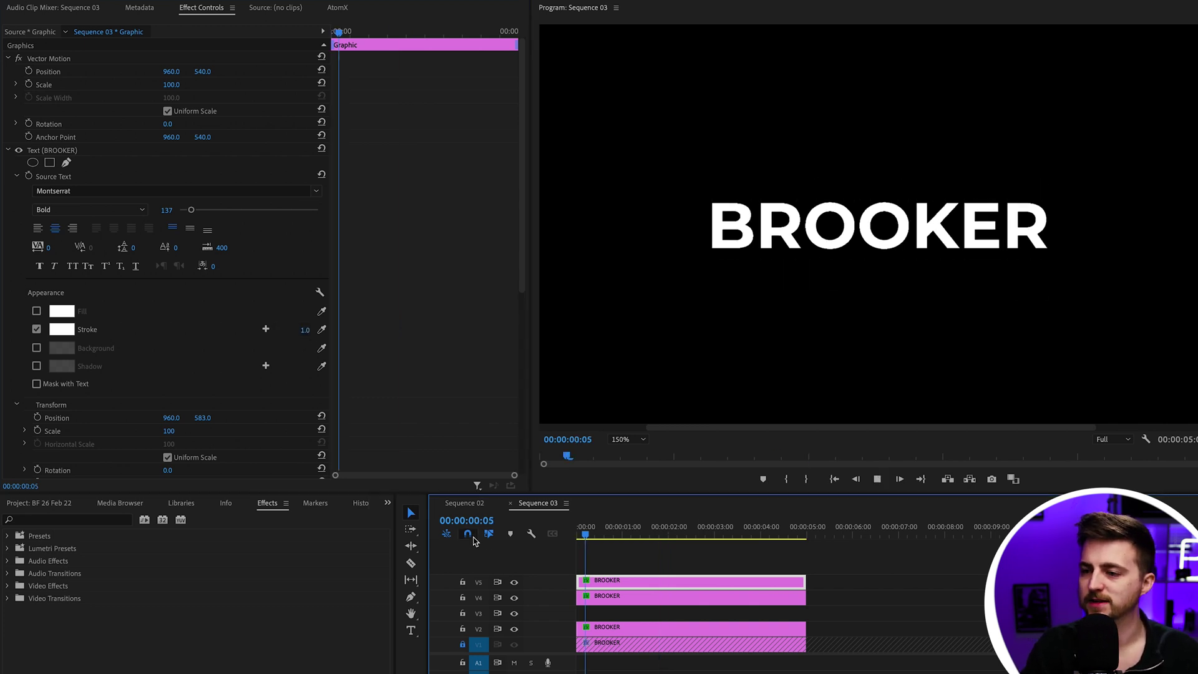
{"action": "key", "text": "Home"}
{"action": "key", "text": "space"}
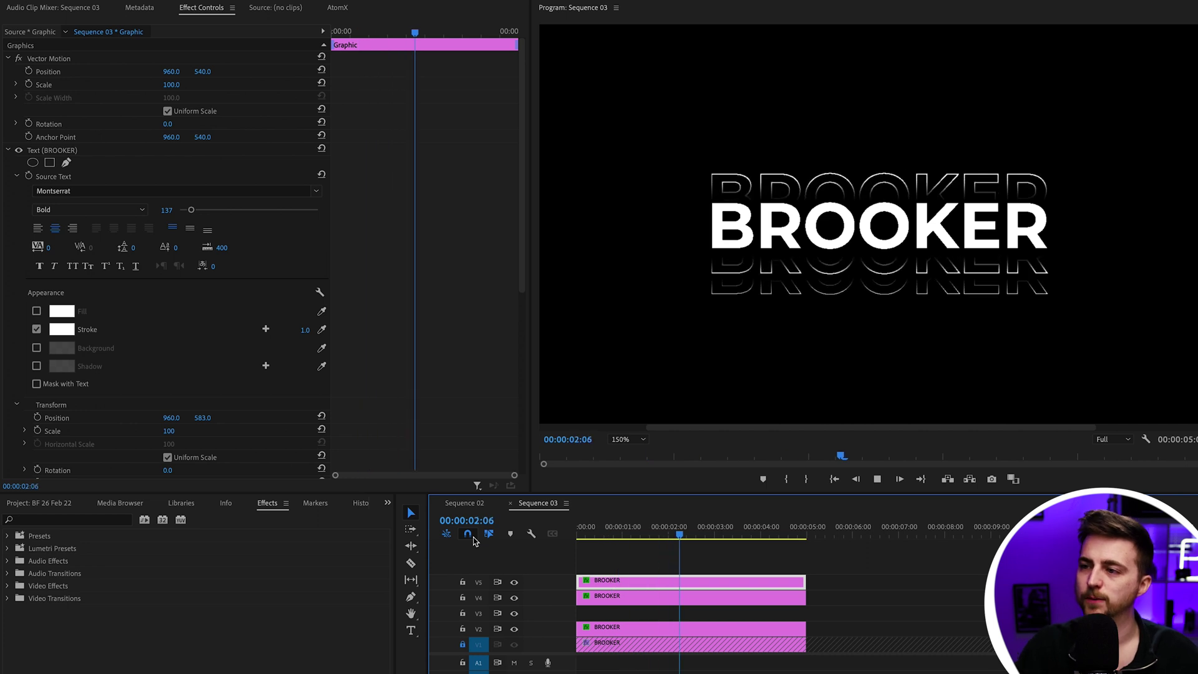
{"action": "key", "text": "space"}
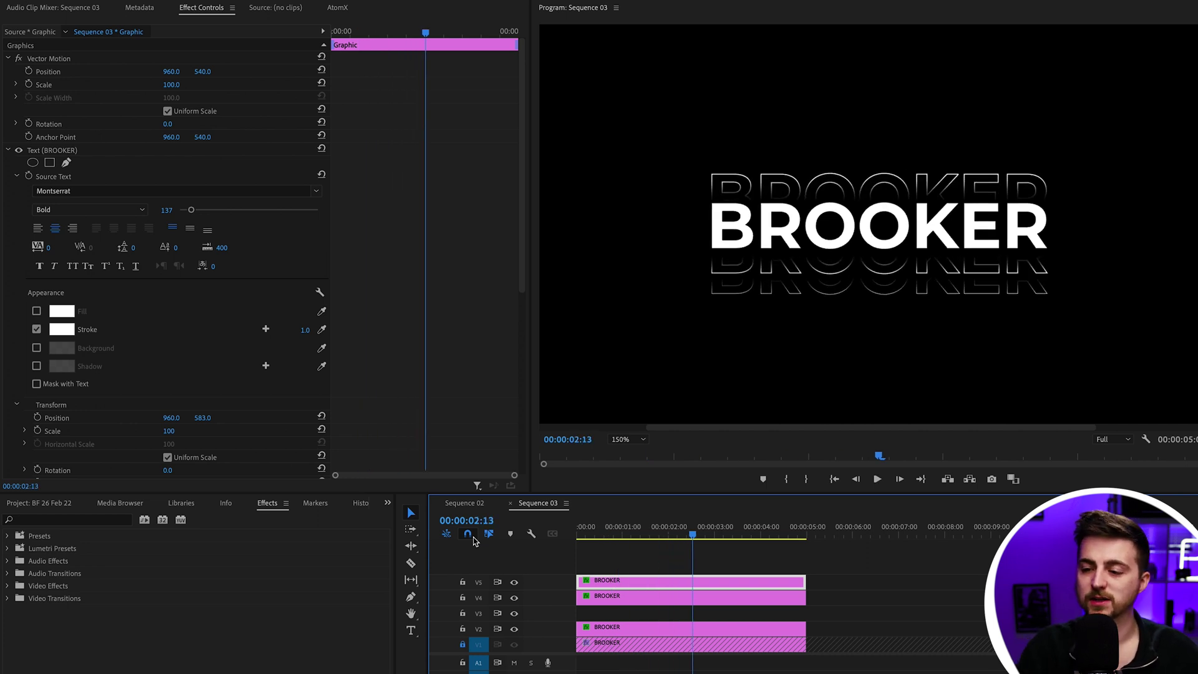
Duplicate the V2 outlined copy onto V3 and raise both Position keyframes to Y 411.
{"action": "left_click", "coordinate": [616, 628]}
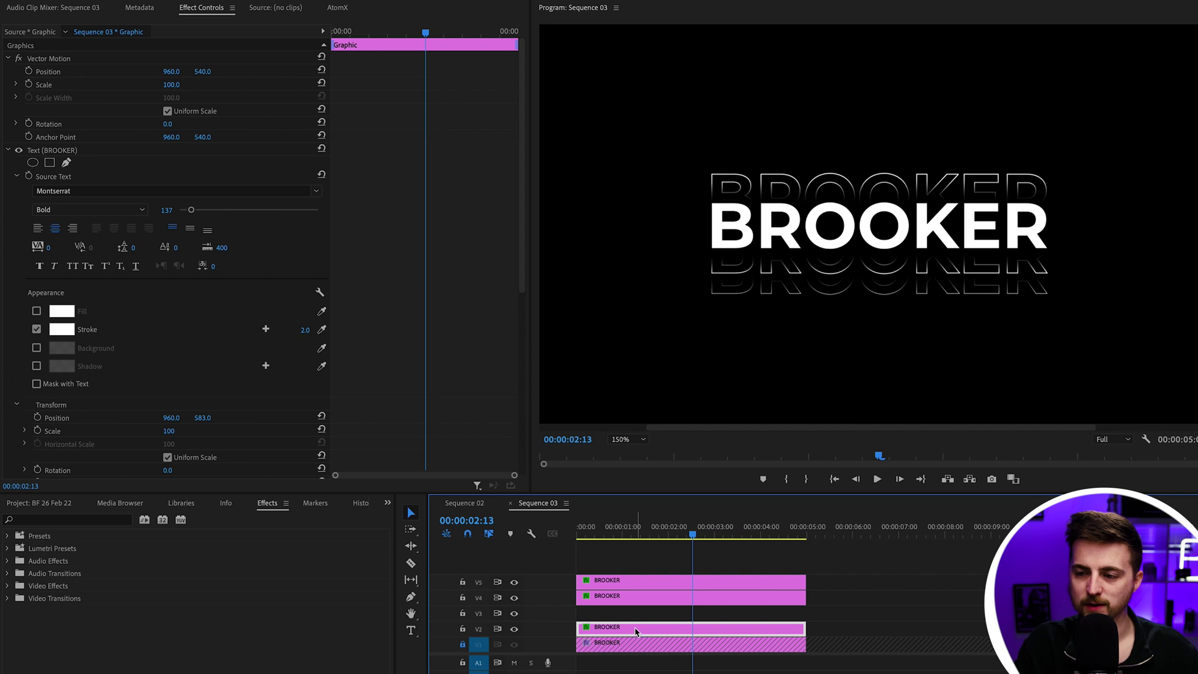
{"action": "left_click_drag", "start_coordinate": [637, 632], "coordinate": [634, 615]}
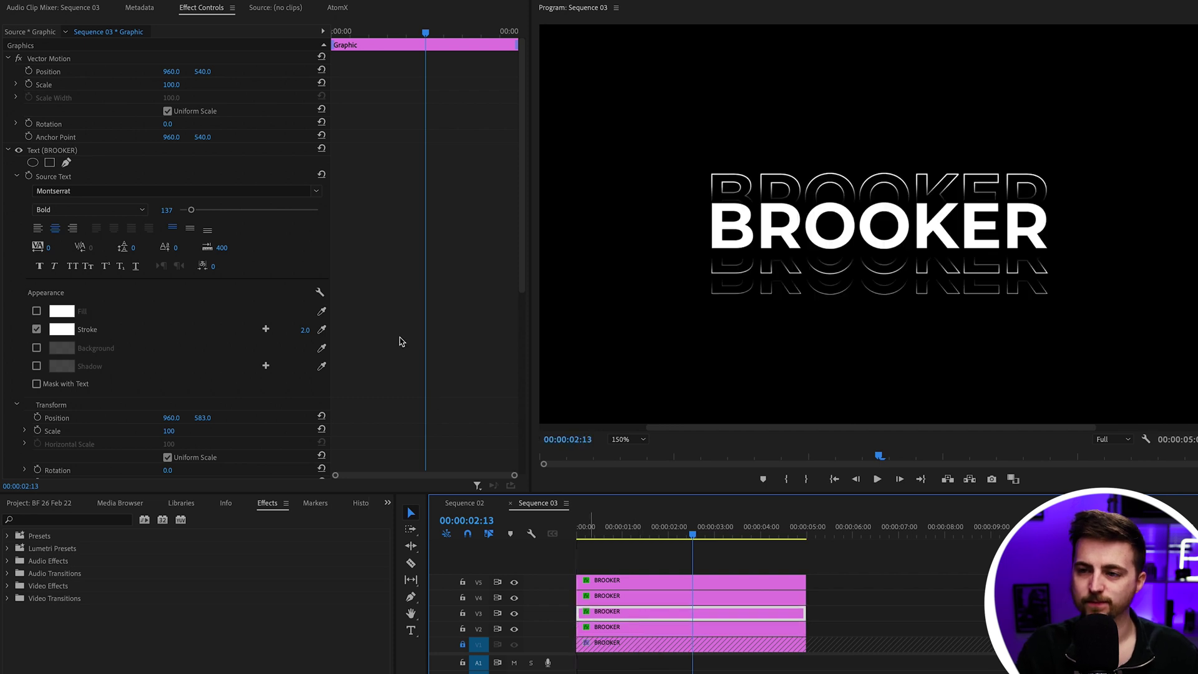
{"action": "scroll", "coordinate": [401, 341], "scroll_direction": "down", "scroll_amount": 5}
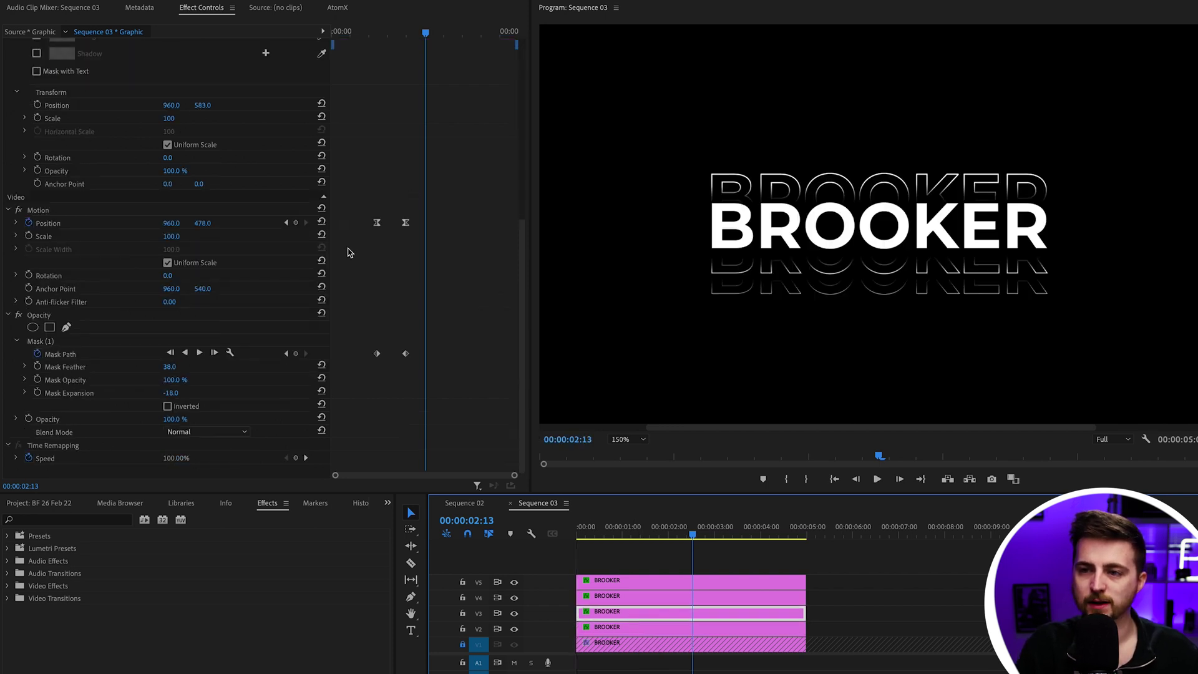
{"action": "left_click", "coordinate": [406, 32]}
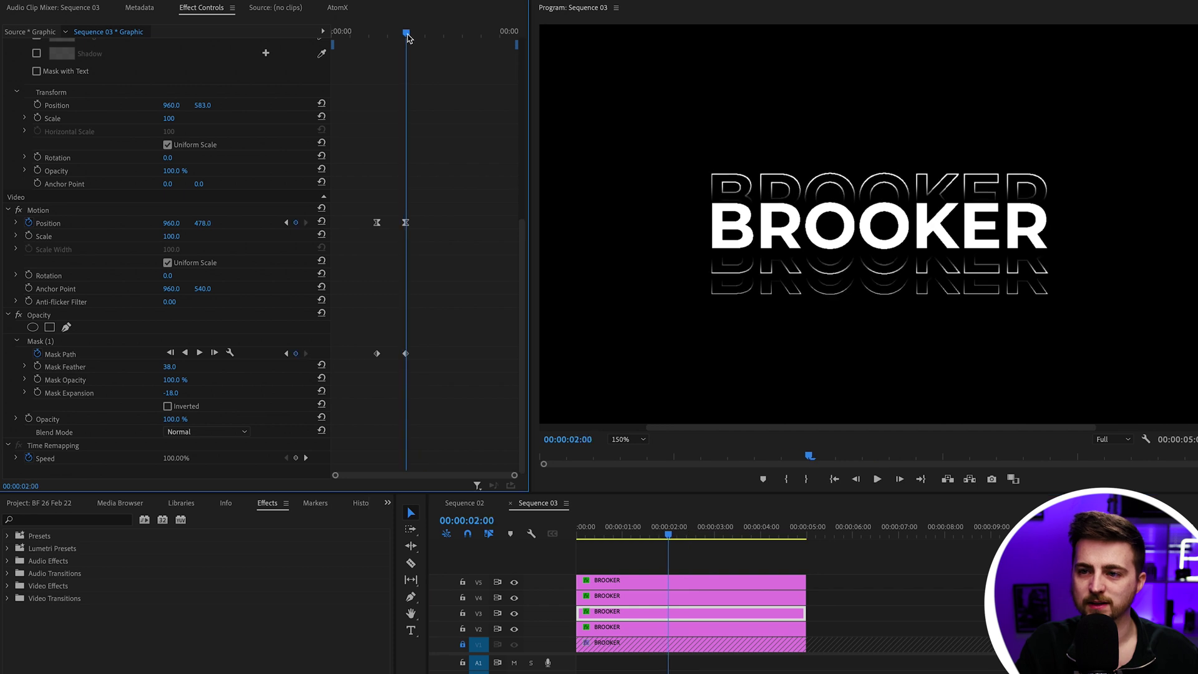
{"action": "left_click_drag", "start_coordinate": [347, 194], "coordinate": [414, 229]}
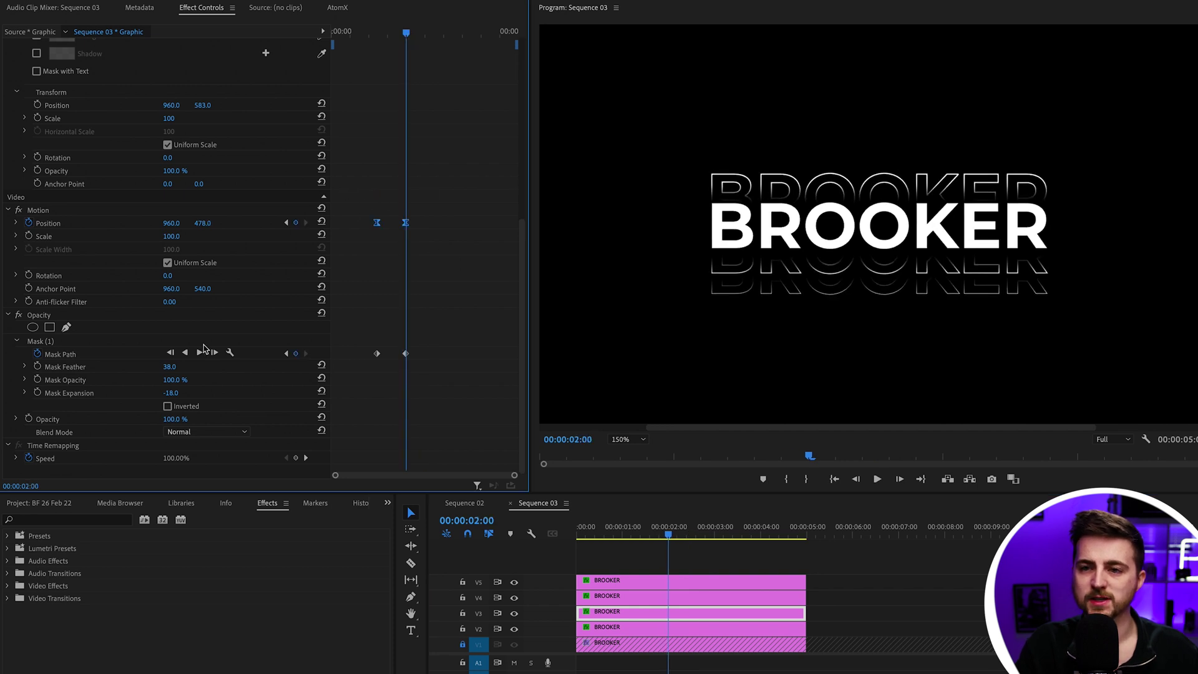
{"action": "left_click_drag", "start_coordinate": [206, 224], "coordinate": [233, 235]}
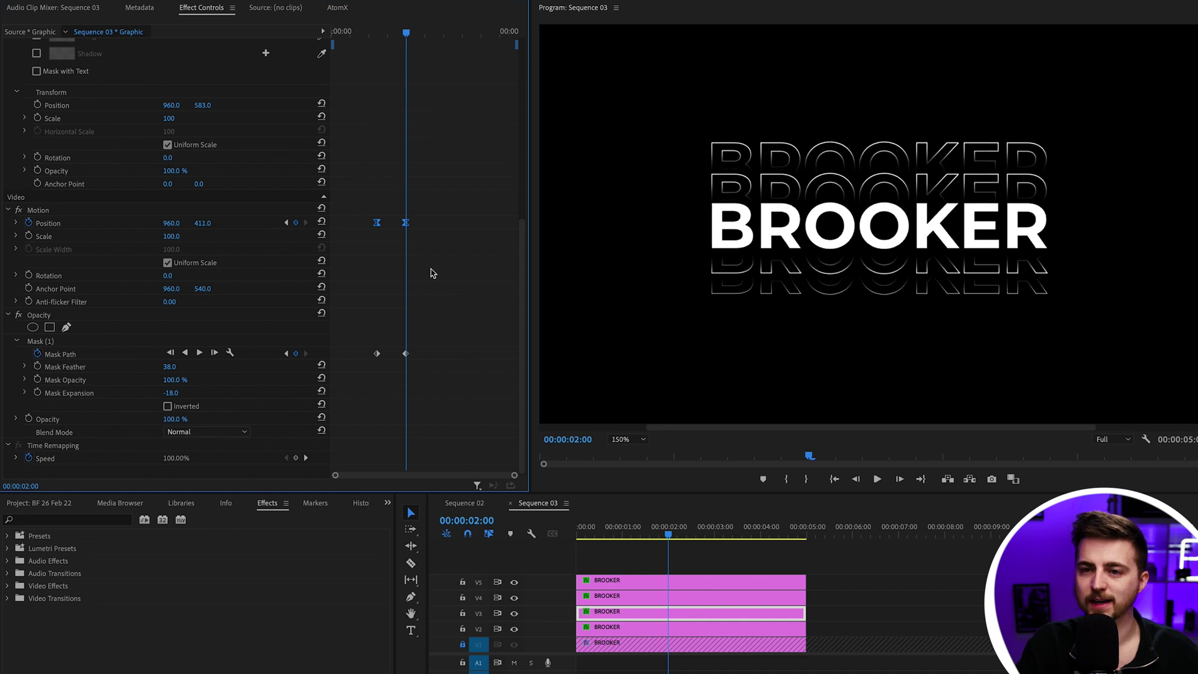
Set the new copy's stroke width to 1.0 and preview the stack from the start.
{"action": "scroll", "coordinate": [432, 273], "scroll_direction": "up", "scroll_amount": 5}
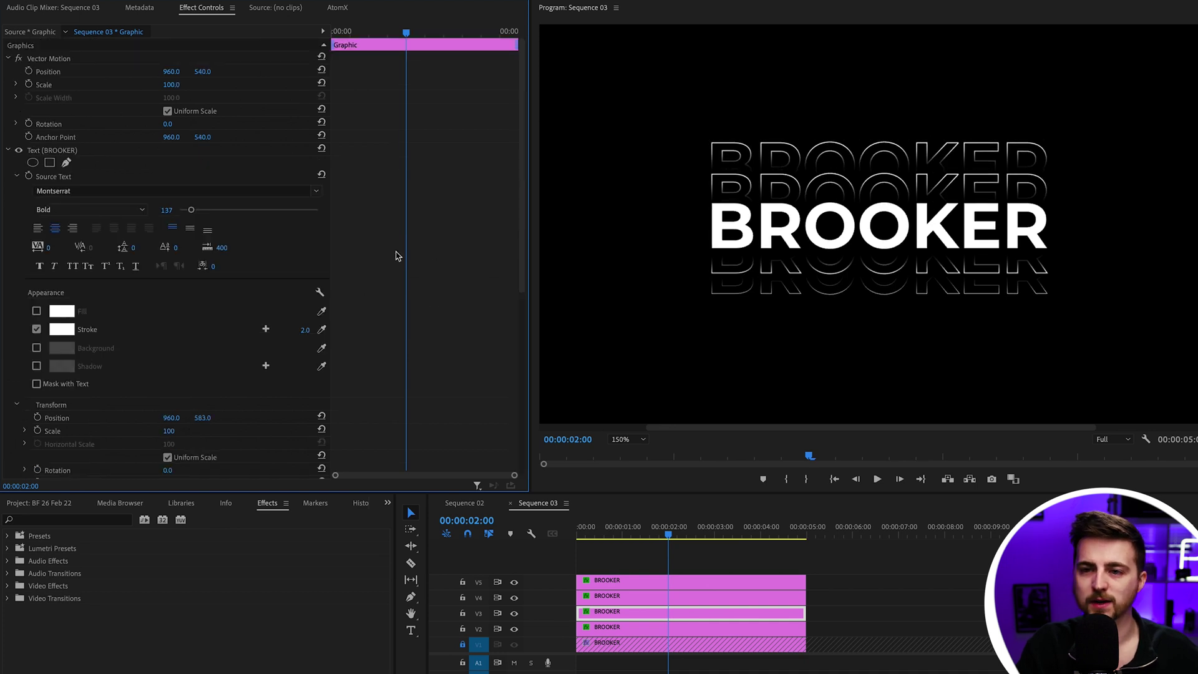
{"action": "left_click", "coordinate": [305, 331]}
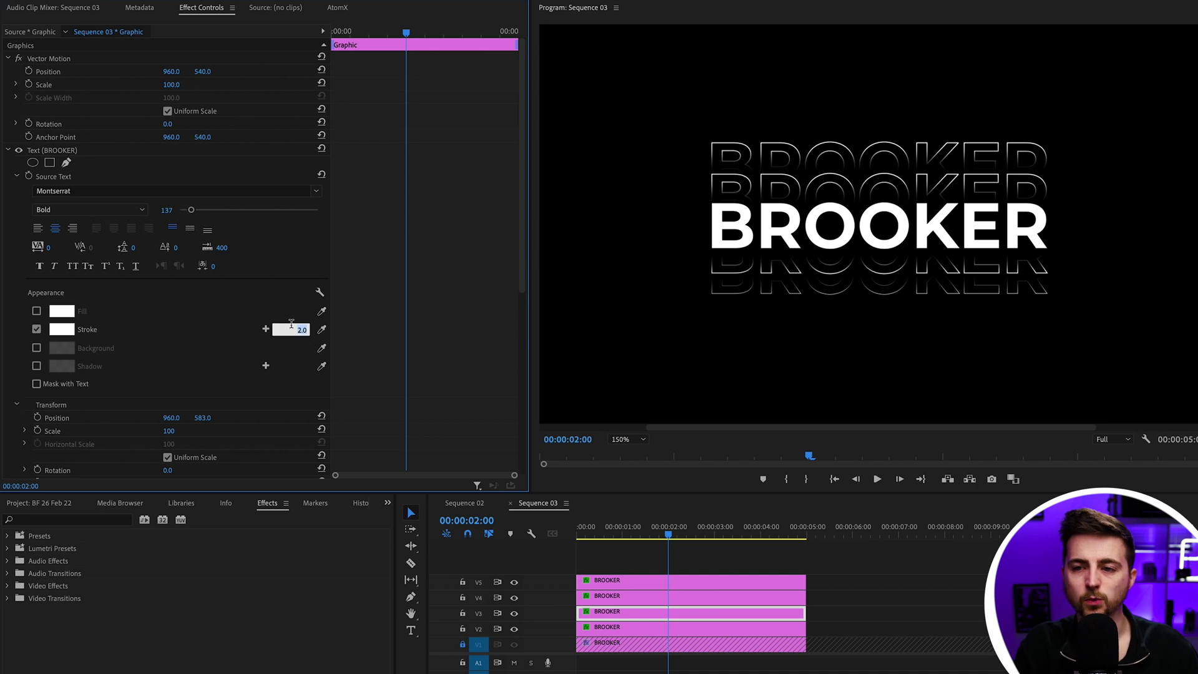
{"action": "key", "text": "Return"}
{"action": "key", "text": "Left"}
{"action": "left_click", "coordinate": [557, 535]}
{"action": "key", "text": "Home"}
{"action": "key", "text": "space"}
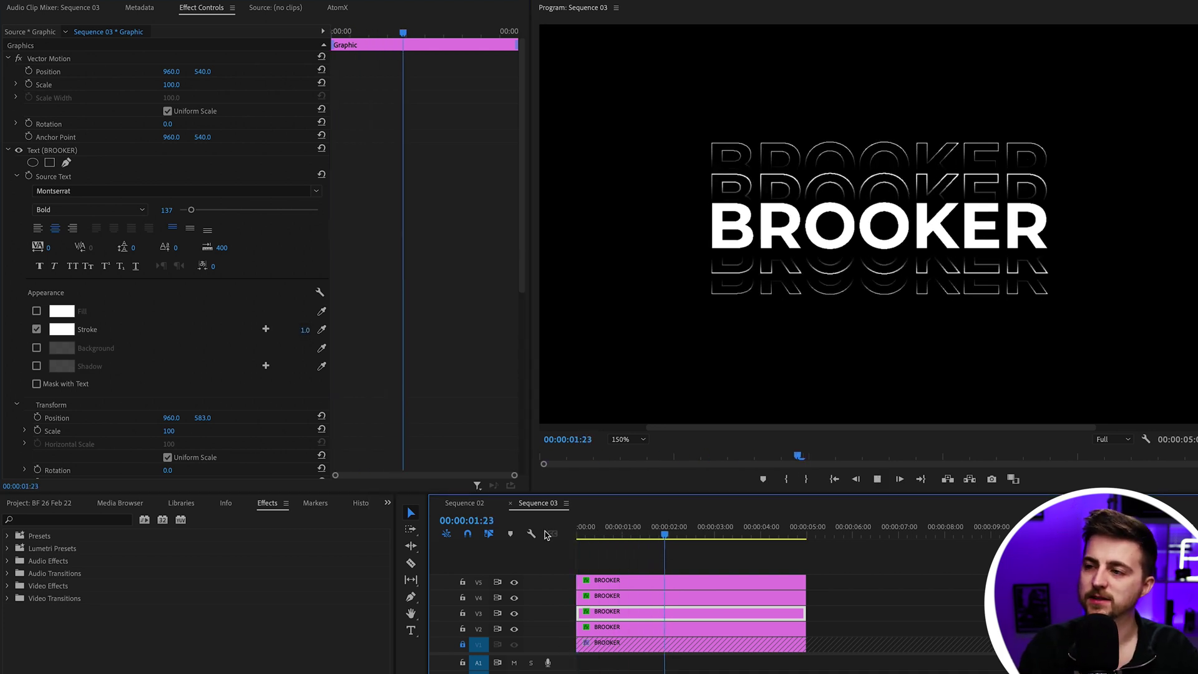
{"action": "key", "text": "space"}
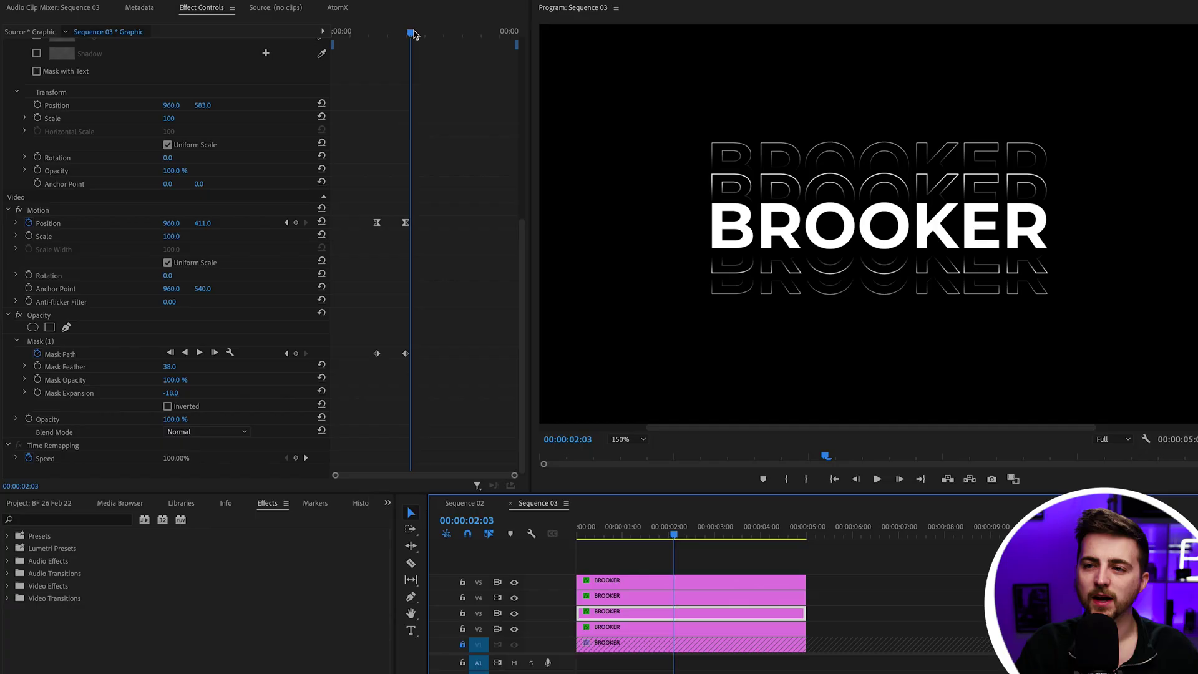
{"action": "left_click_drag", "start_coordinate": [413, 35], "coordinate": [434, 35]}
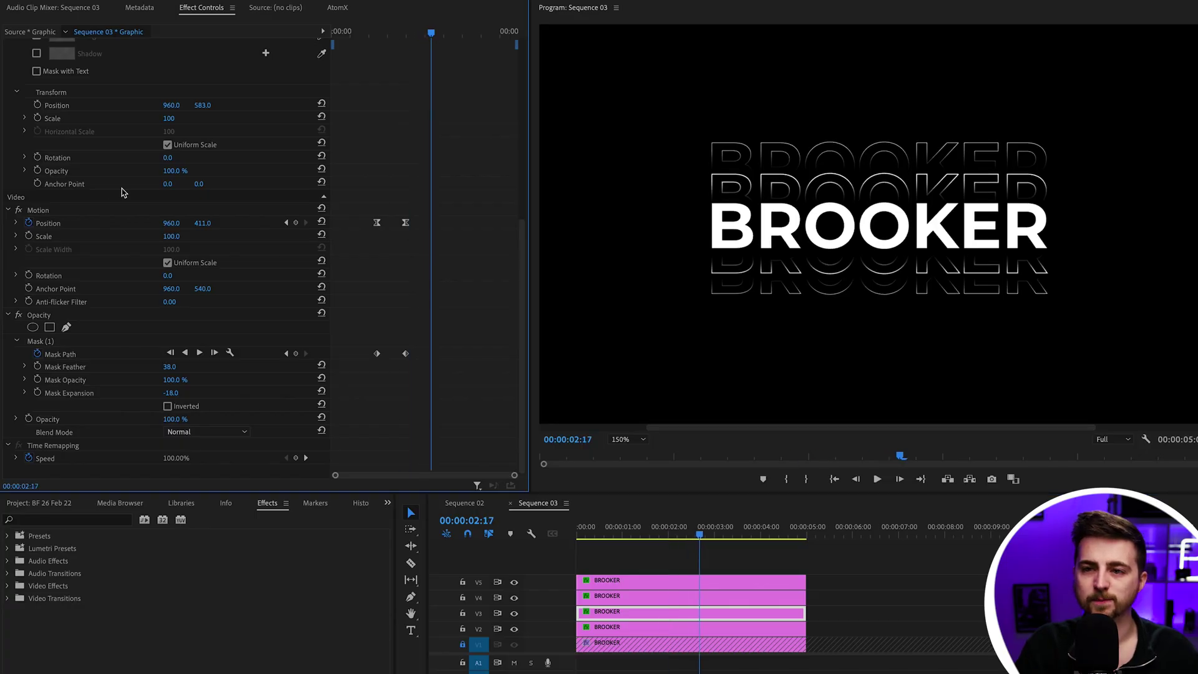
Add Position and Mask Path keyframes at 02:17, then push the top copy up to Y 379 at 02:00.
{"action": "left_click", "coordinate": [297, 223]}
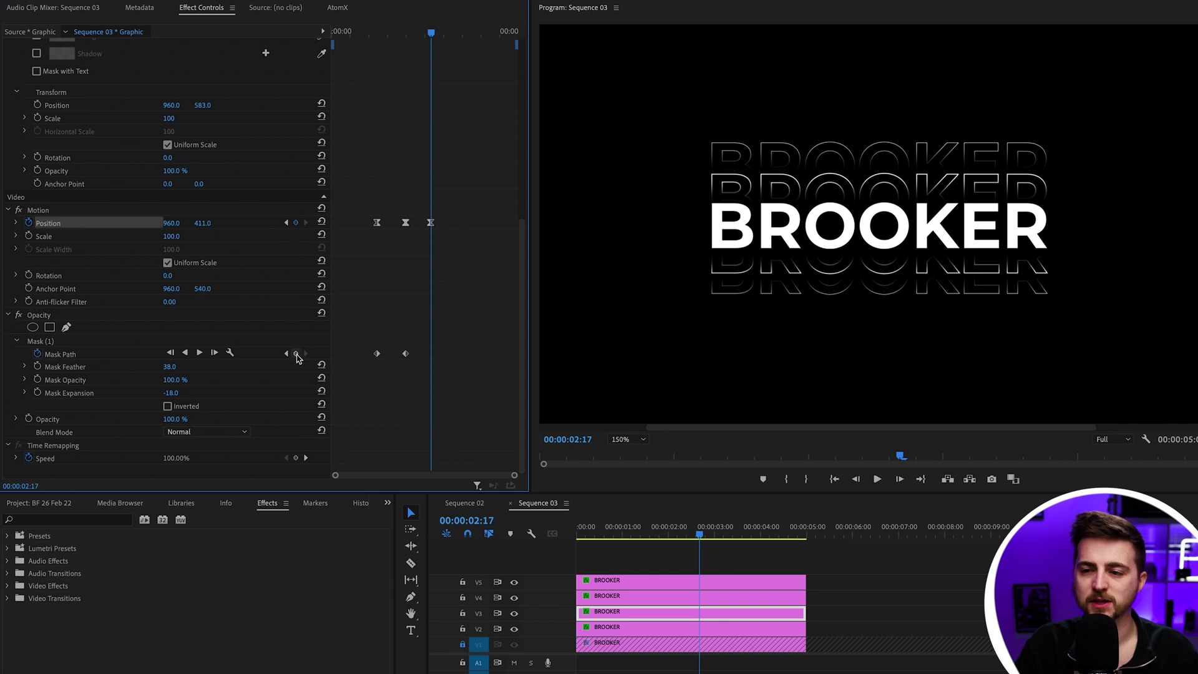
{"action": "left_click", "coordinate": [297, 354]}
{"action": "left_click_drag", "start_coordinate": [430, 35], "coordinate": [406, 35]}
{"action": "left_click_drag", "start_coordinate": [213, 223], "coordinate": [192, 223]}
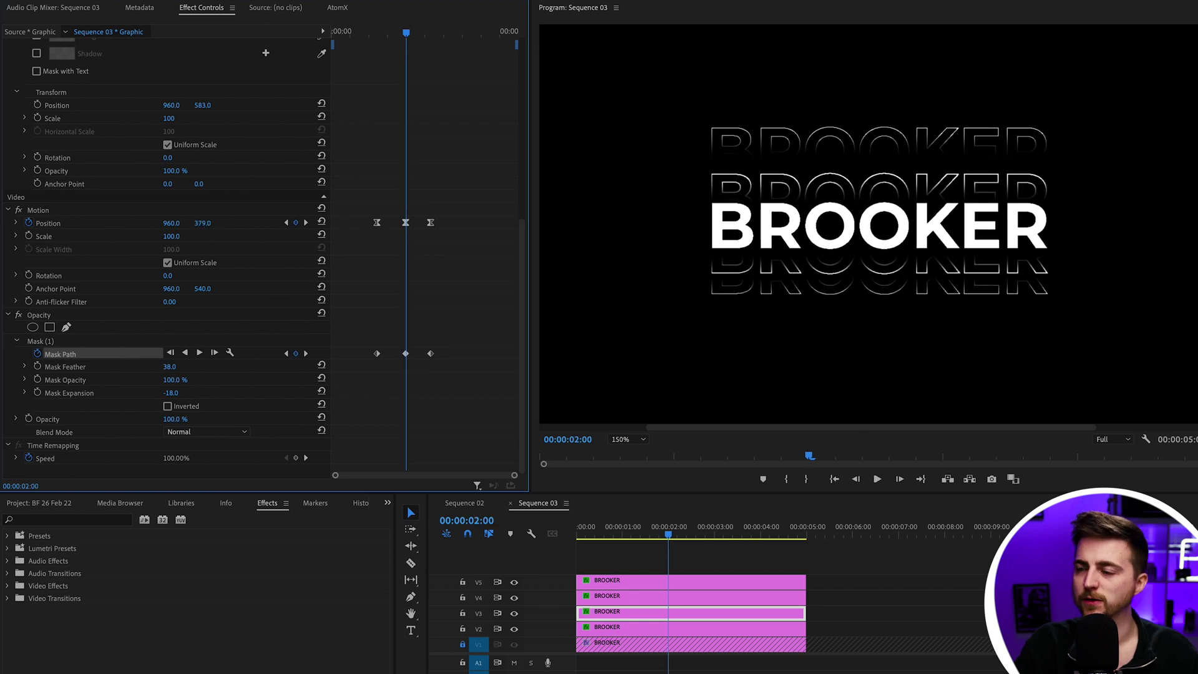
Preview and undo the extra upward move, then dim the top copy to 63% opacity.
{"action": "left_click_drag", "start_coordinate": [406, 35], "coordinate": [370, 34]}
{"action": "key", "text": "space"}
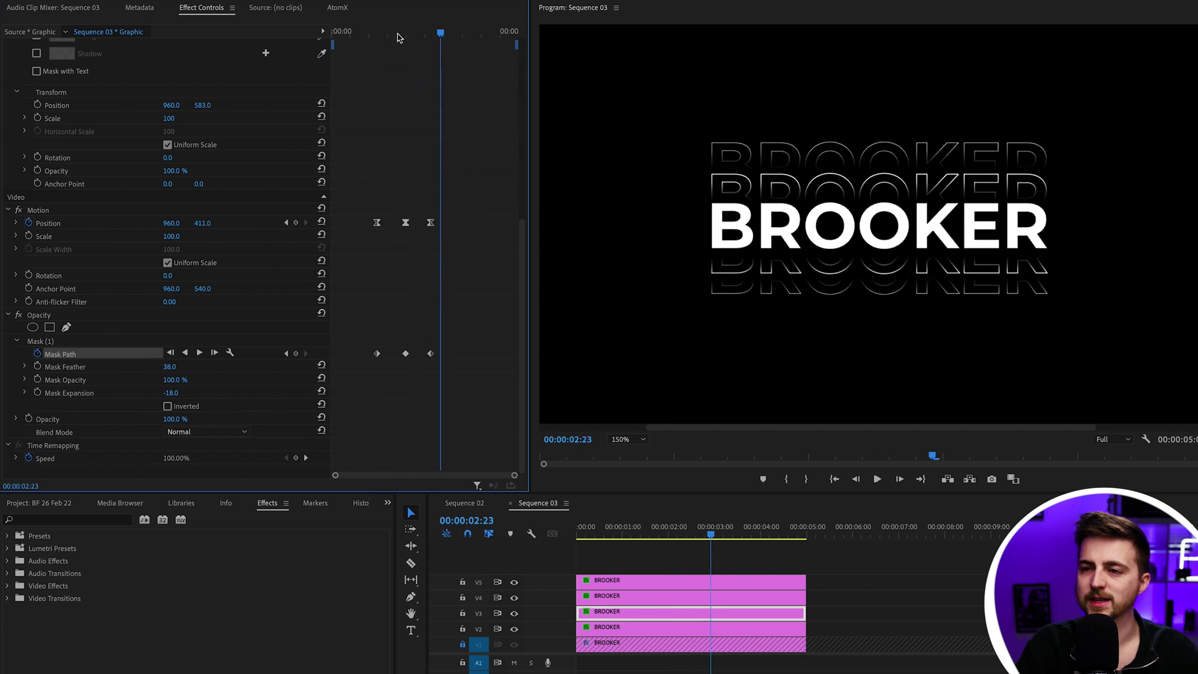
{"action": "left_click", "coordinate": [378, 35]}
{"action": "key", "text": "space"}
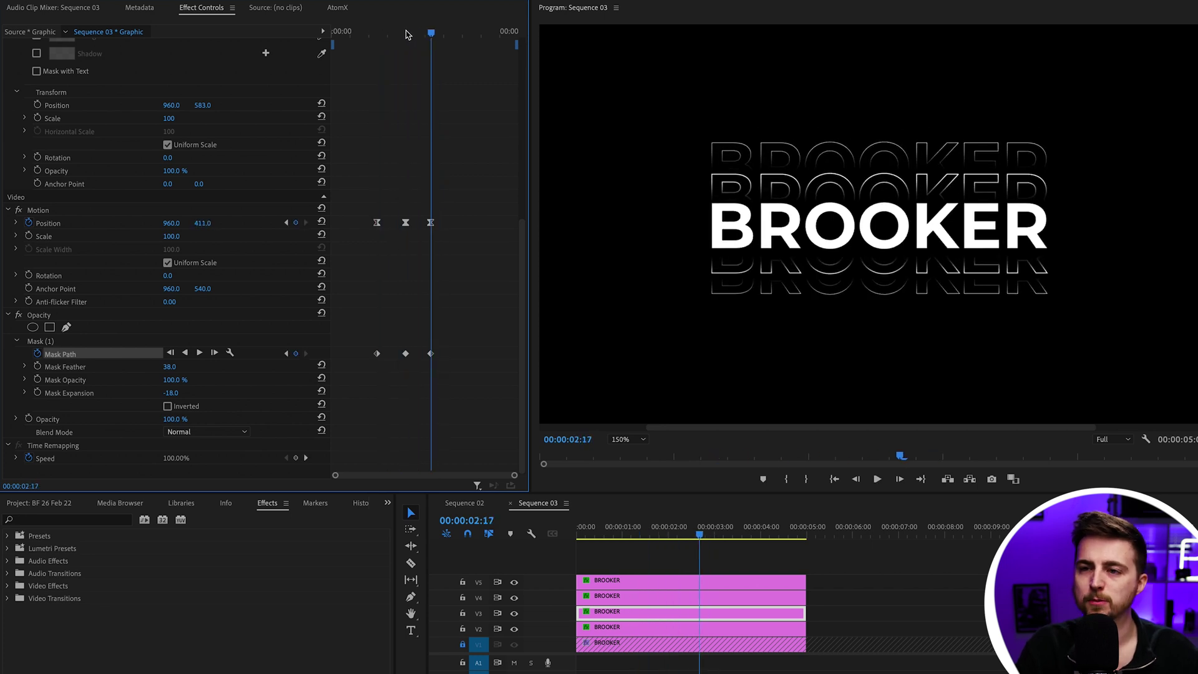
{"action": "left_click", "coordinate": [393, 34]}
{"action": "left_click_drag", "start_coordinate": [394, 34], "coordinate": [409, 35]}
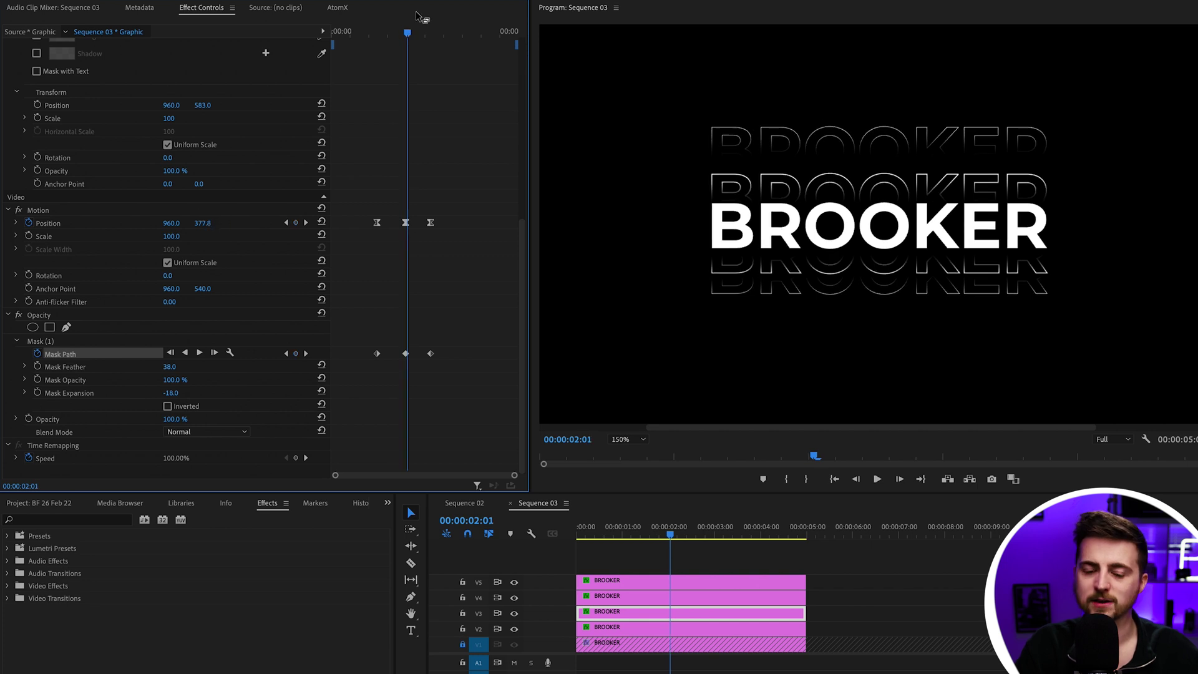
{"action": "key", "text": "ctrl+z"}
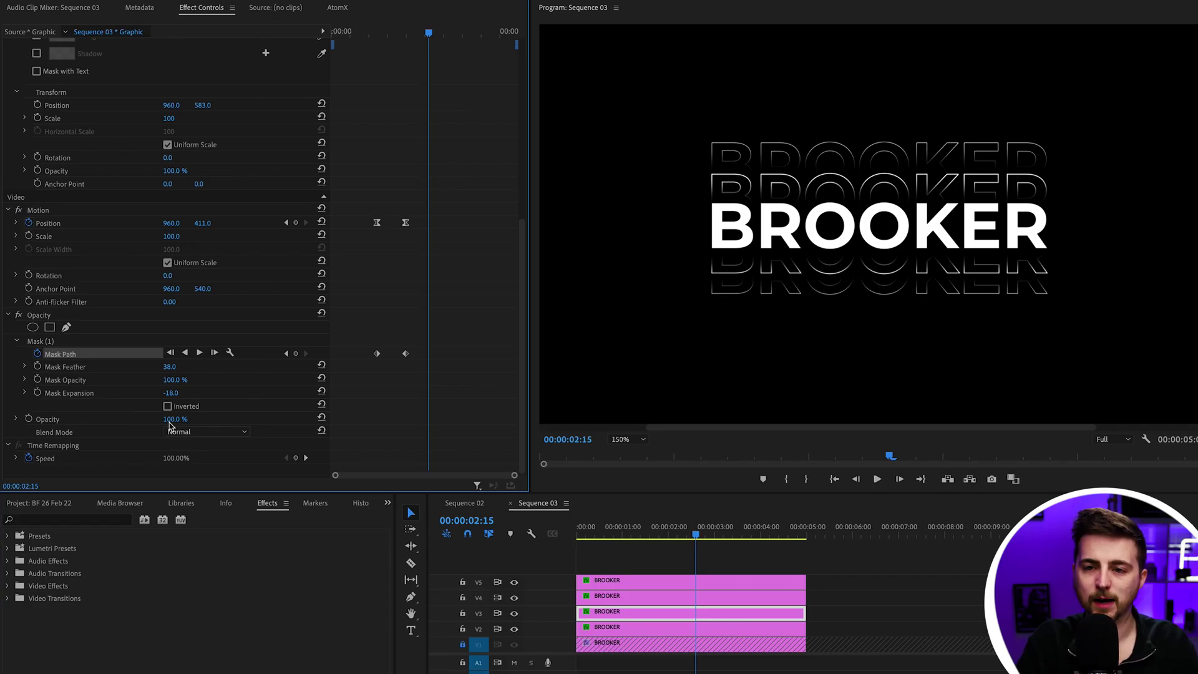
{"action": "mouse_move", "coordinate": [173, 423]}
{"action": "left_mouse_down"}
{"action": "mouse_move", "coordinate": [146, 423]}
{"action": "mouse_move", "coordinate": [180, 420]}
{"action": "left_mouse_up"}
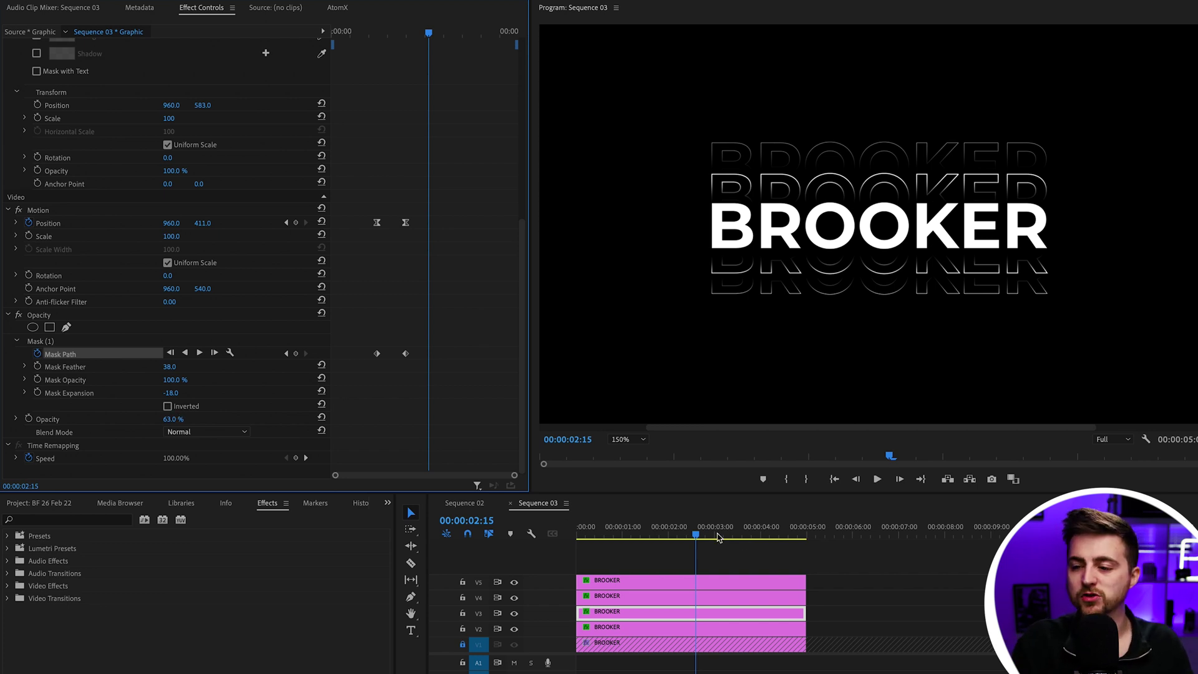
{"action": "left_click_drag", "start_coordinate": [643, 532], "coordinate": [609, 531]}
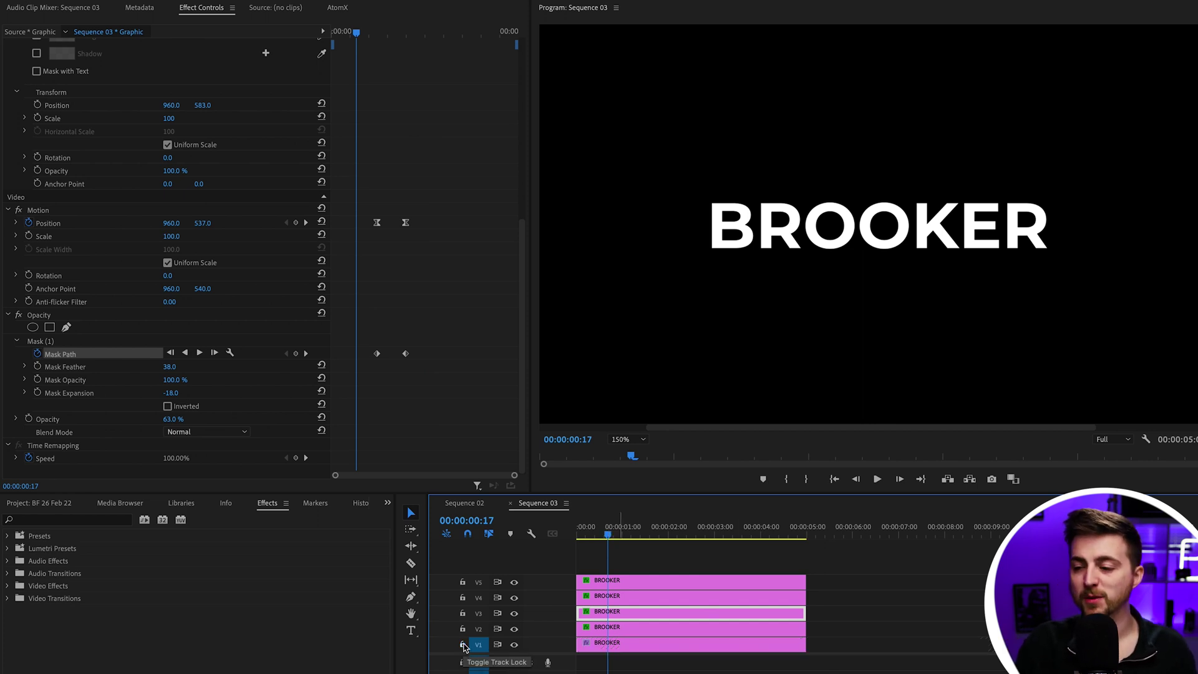
Unlock V1 and nest all five BROOKER clips under the default name Nested Sequence 01.
{"action": "left_click", "coordinate": [463, 646]}
{"action": "left_click", "coordinate": [911, 565]}
{"action": "left_click_drag", "start_coordinate": [922, 560], "coordinate": [590, 663]}
{"action": "right_click", "coordinate": [634, 650]}
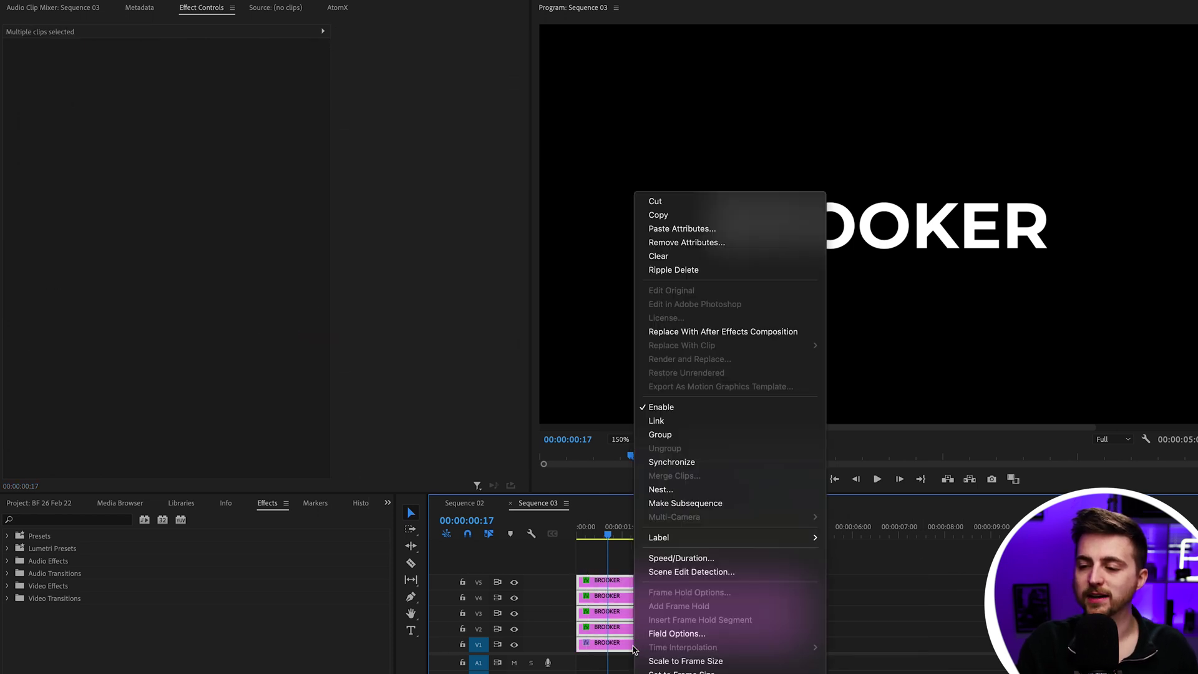
{"action": "left_click", "coordinate": [686, 490]}
{"action": "key", "text": "Return"}
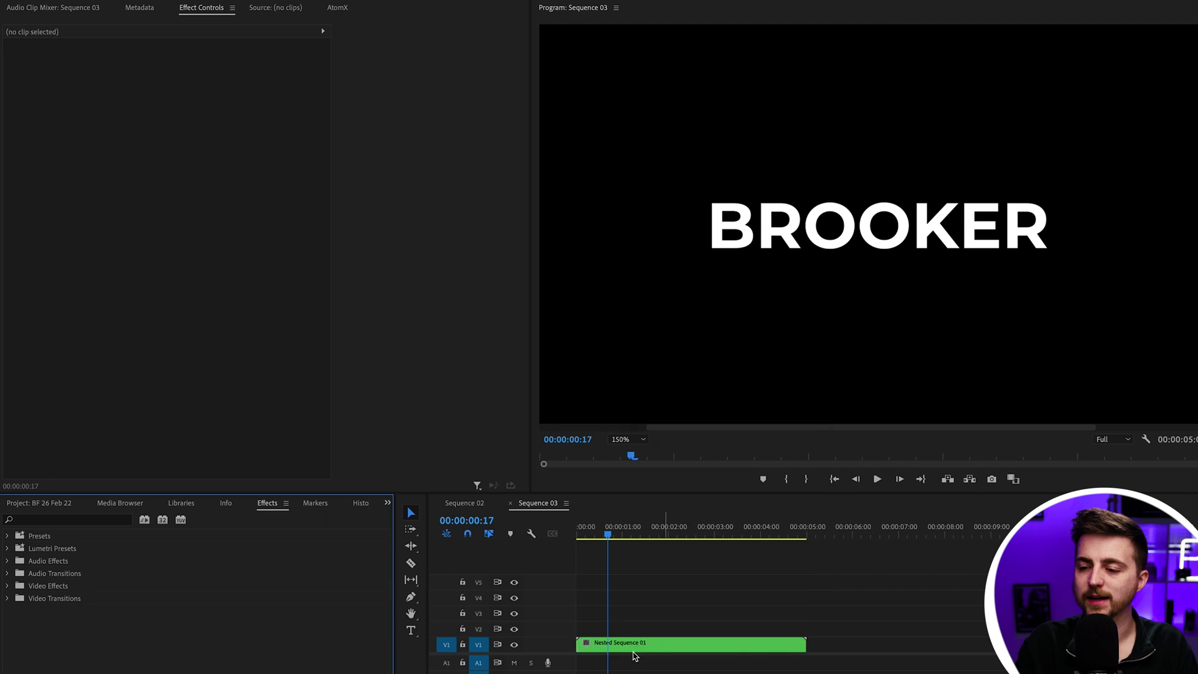
Check the nested clip where the outlines show and set the monitor zoom to Fit.
{"action": "left_click", "coordinate": [638, 646]}
{"action": "left_click_drag", "start_coordinate": [609, 536], "coordinate": [669, 535]}
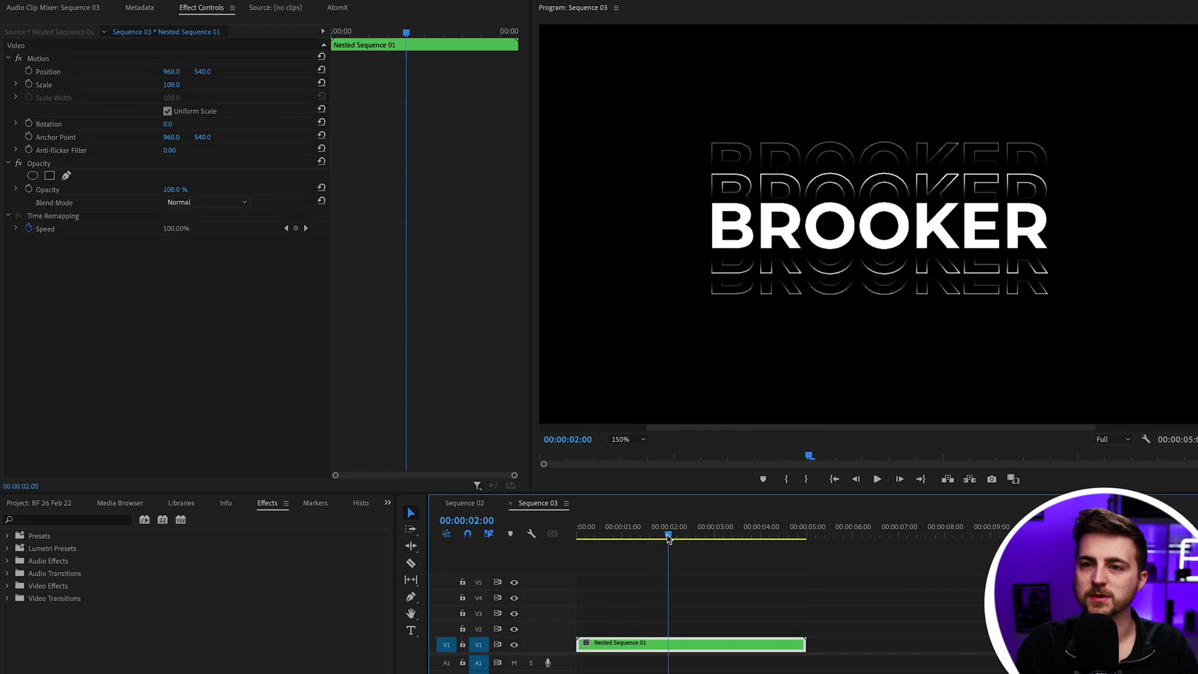
{"action": "mouse_move", "coordinate": [176, 87]}
{"action": "left_mouse_down"}
{"action": "mouse_move", "coordinate": [164, 88]}
{"action": "mouse_move", "coordinate": [194, 88]}
{"action": "mouse_move", "coordinate": [161, 72]}
{"action": "mouse_move", "coordinate": [187, 71]}
{"action": "mouse_move", "coordinate": [171, 72]}
{"action": "left_mouse_up"}
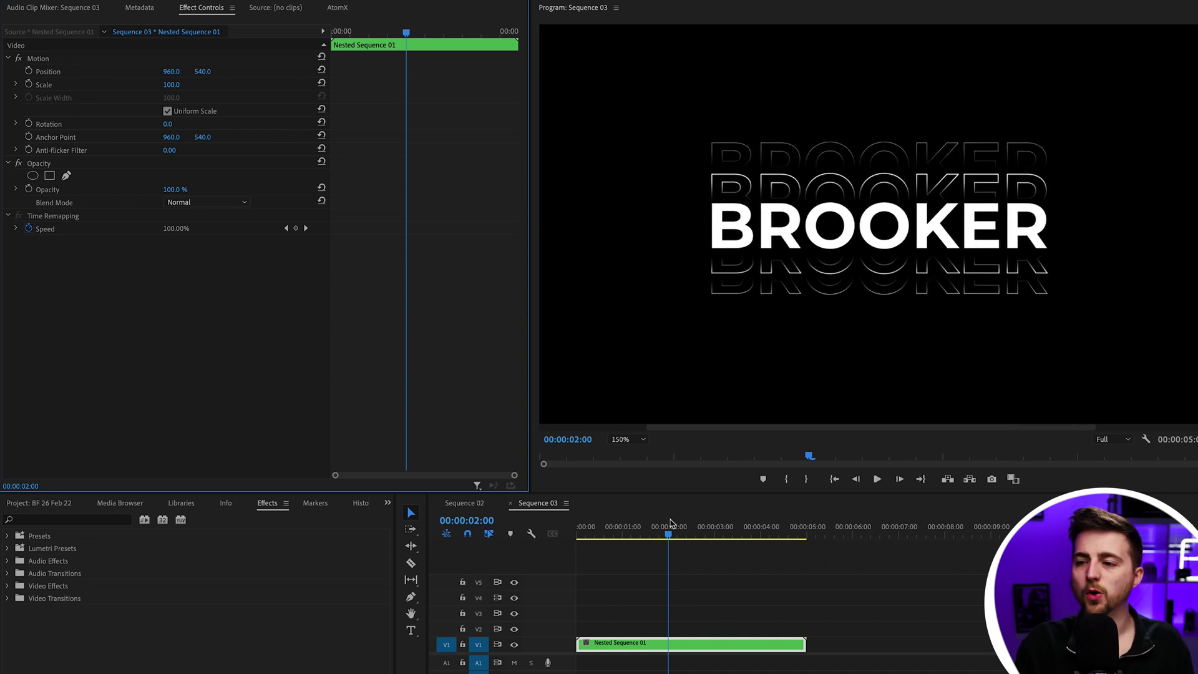
{"action": "left_click", "coordinate": [634, 445]}
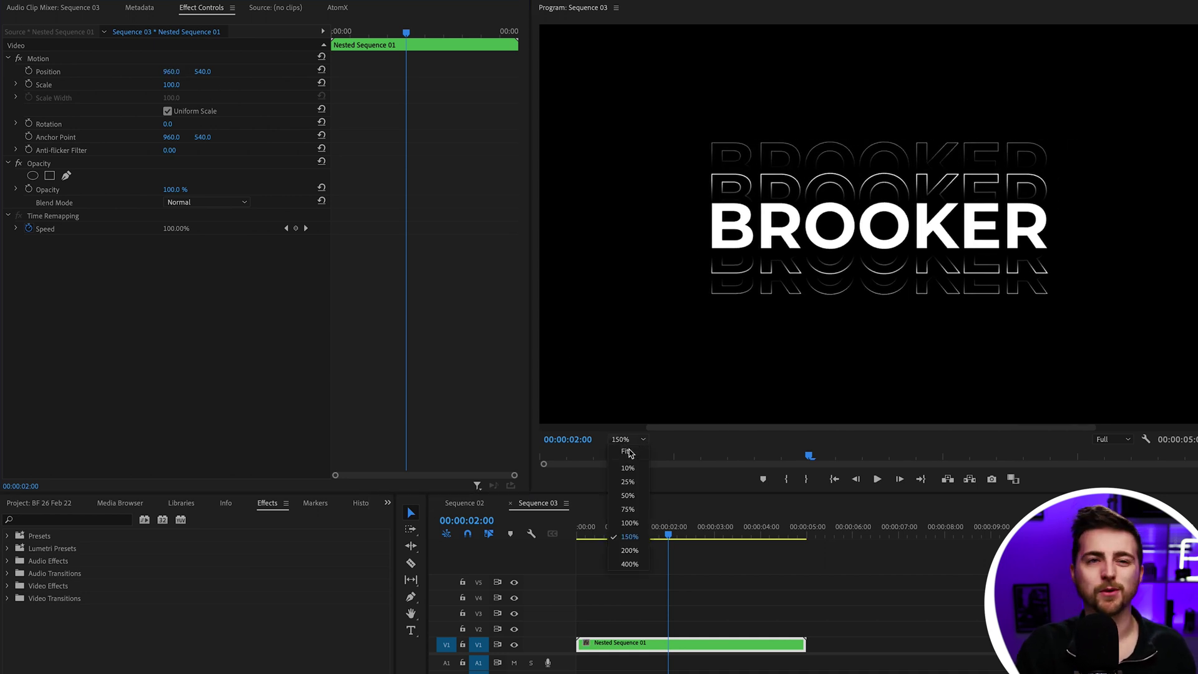